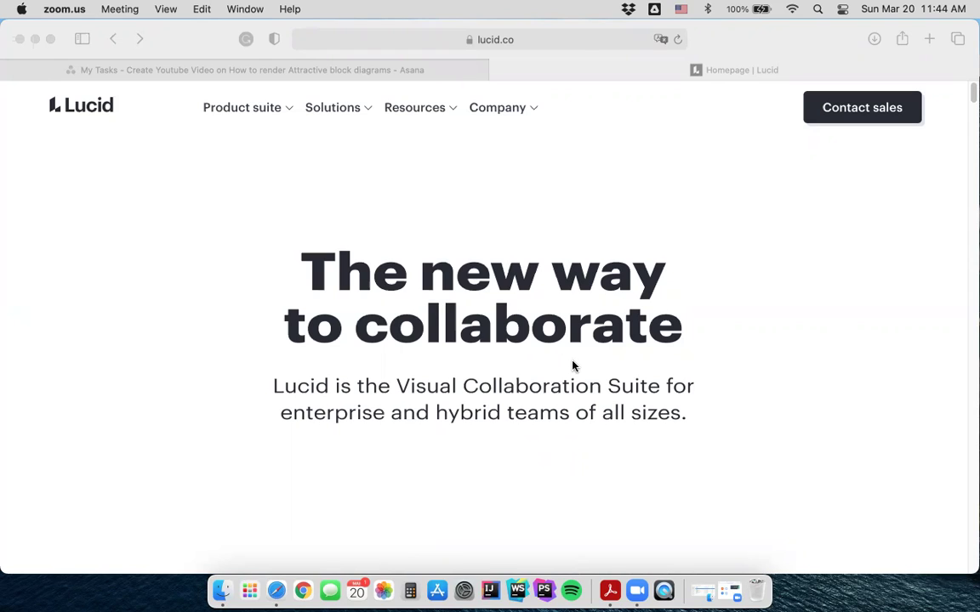
Open the Lucidchart product page from Lucid's product suite and go to its login form
click(573, 366)
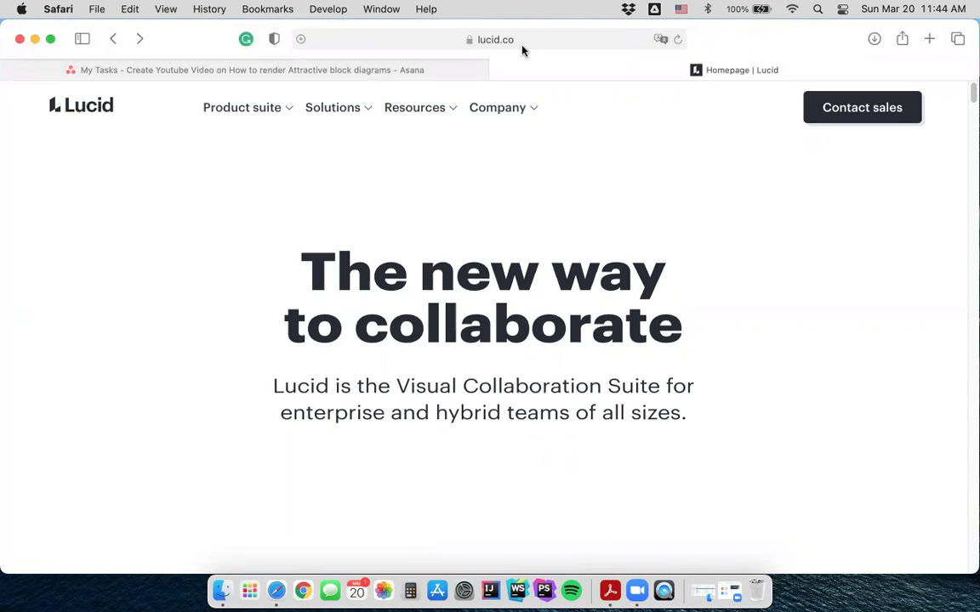
mouse_move(273, 113)
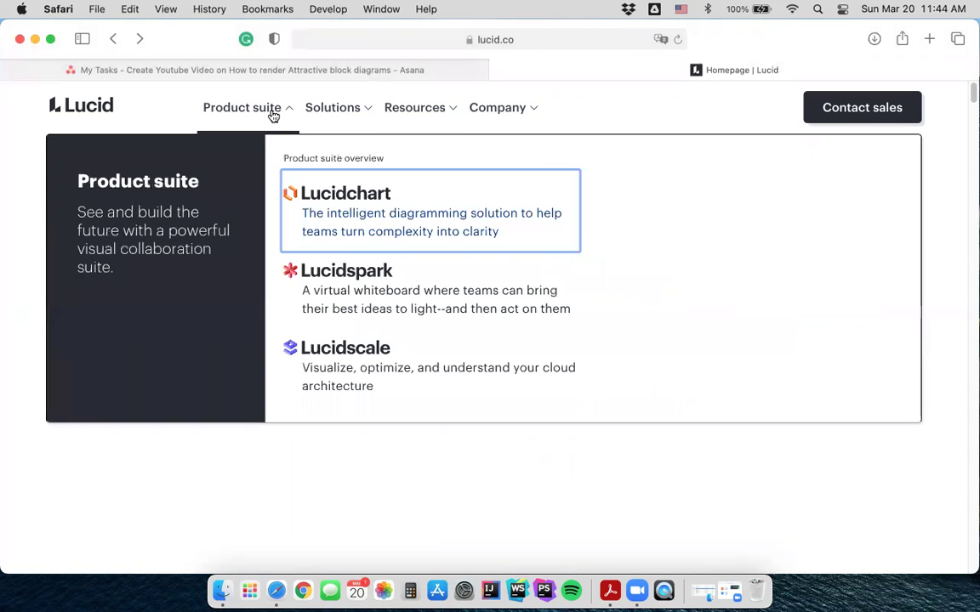
click(323, 214)
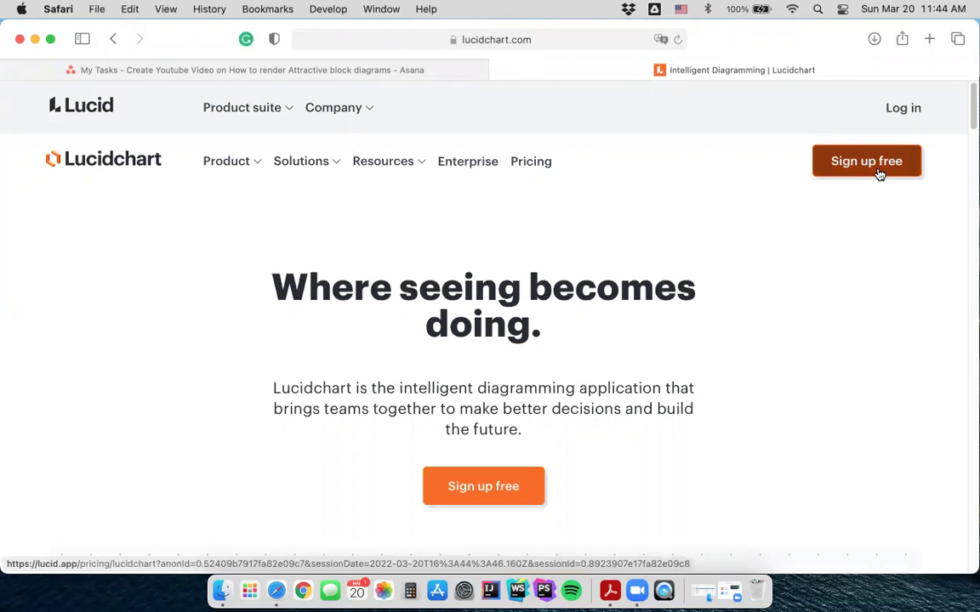
click(915, 109)
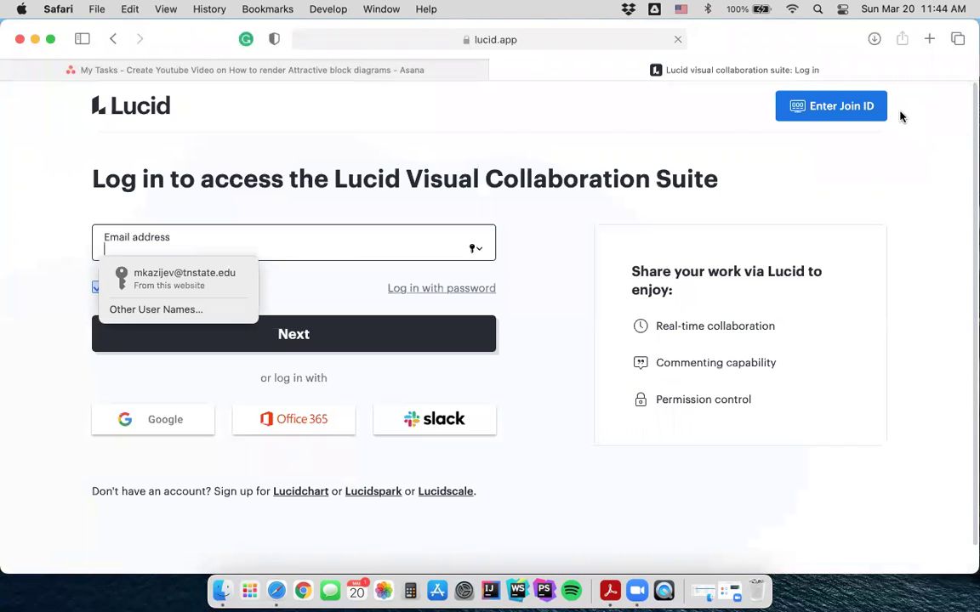
Fill in the saved account e-mail, continue, and try to fill in the saved account password
click(212, 274)
click(240, 337)
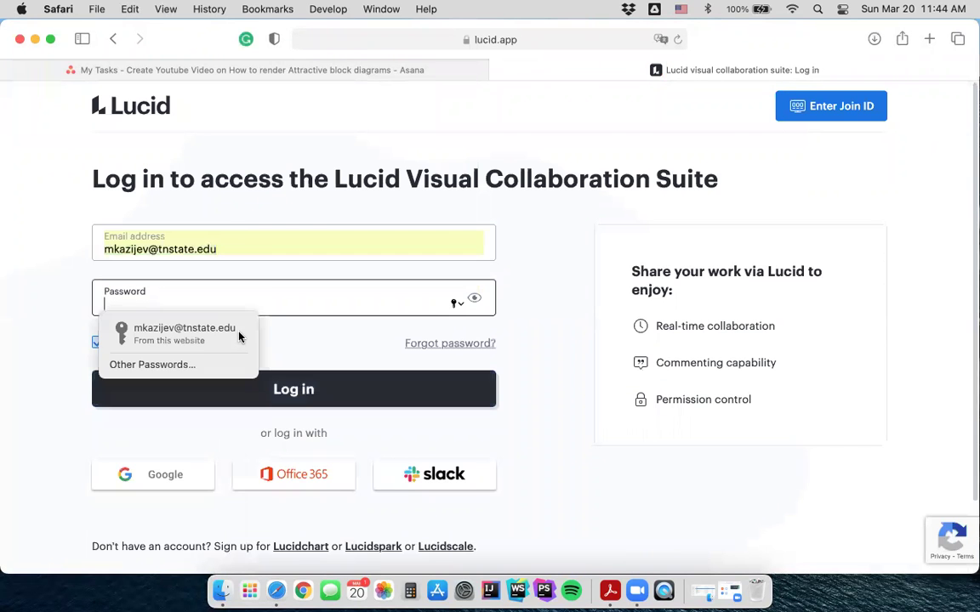
click(207, 333)
click(236, 340)
click(224, 340)
click(223, 340)
click(162, 335)
click(178, 336)
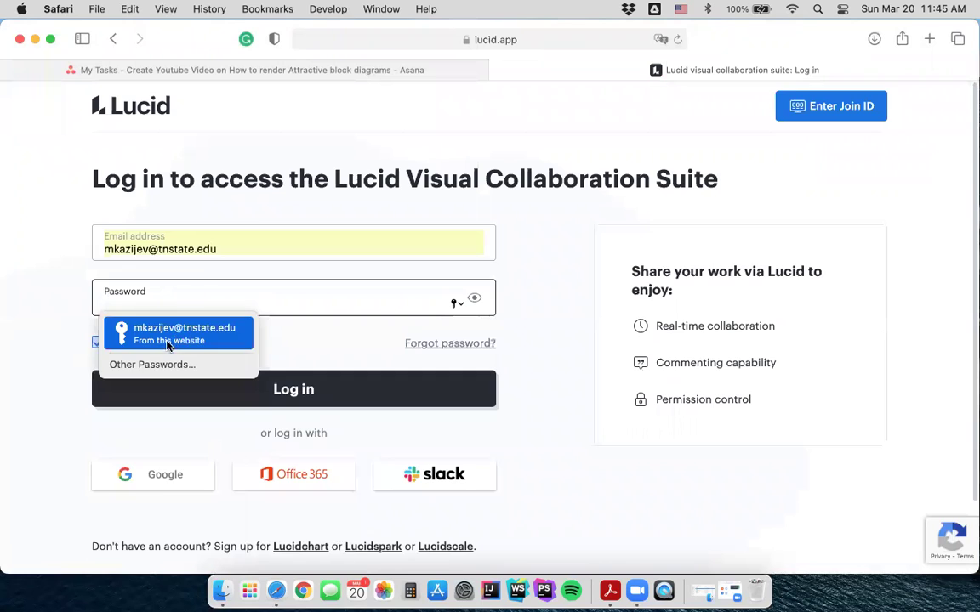
click(162, 340)
click(170, 342)
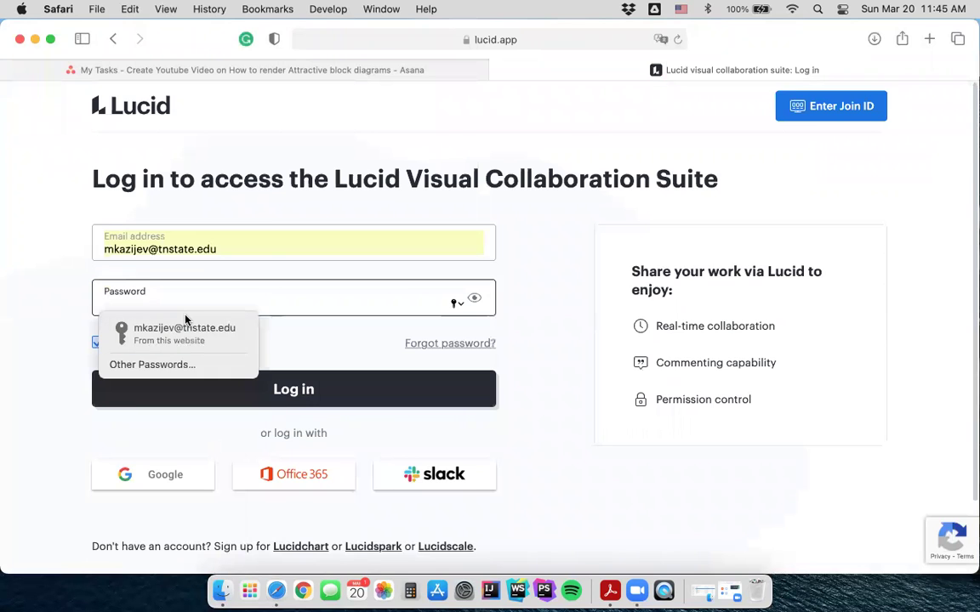
Enter the account password and log in, re-entering the password for a second attempt
text(***********)
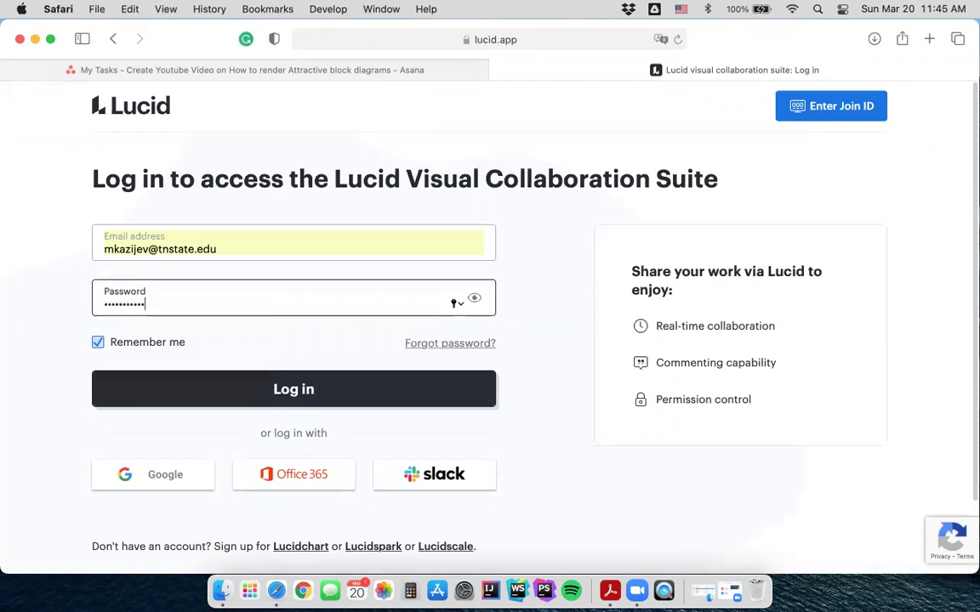
click(222, 390)
double_click(206, 366)
text(************)
key(Return)
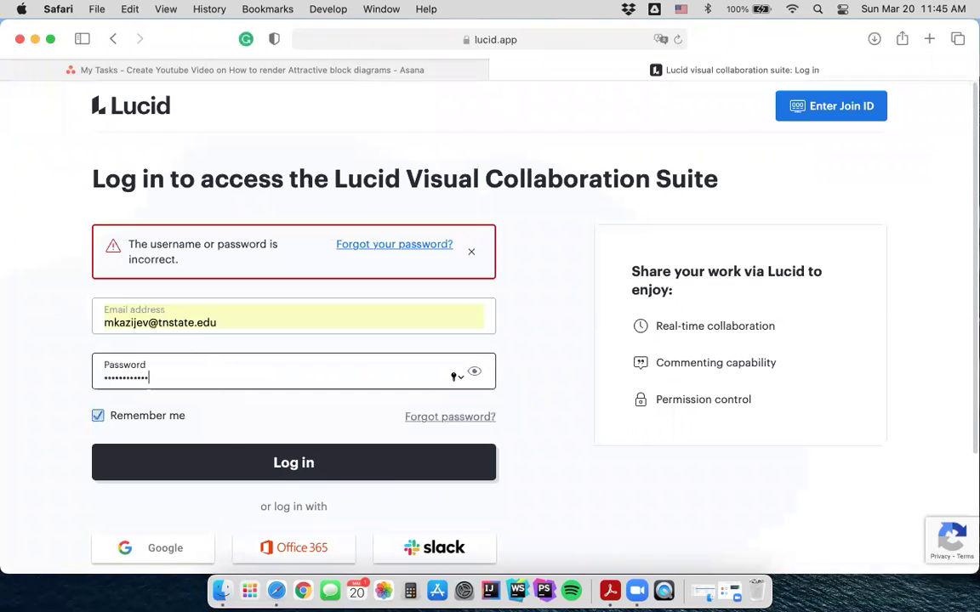
click(230, 460)
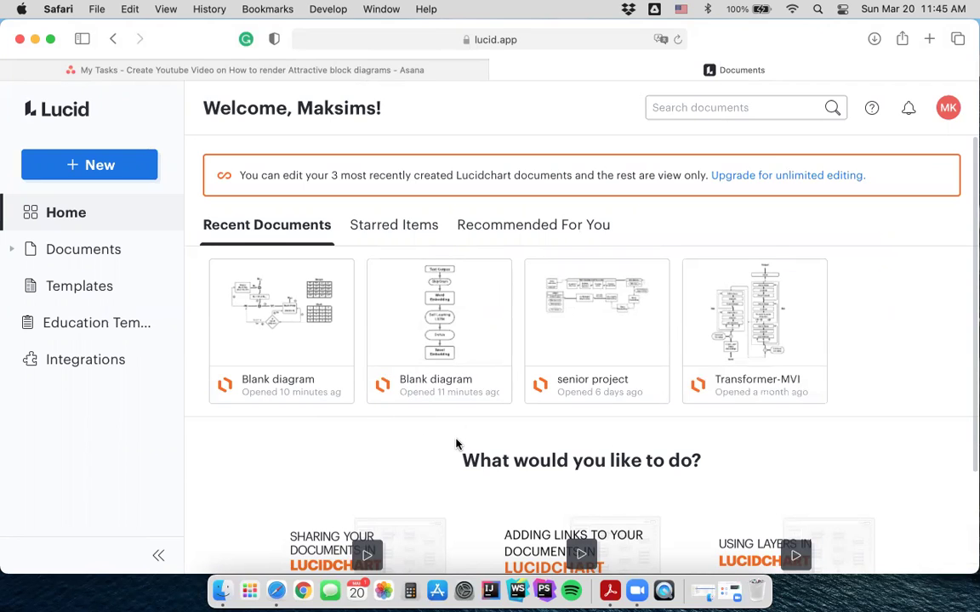
Create a new blank Lucidchart document, choosing to create it anyway despite the document limit
click(150, 169)
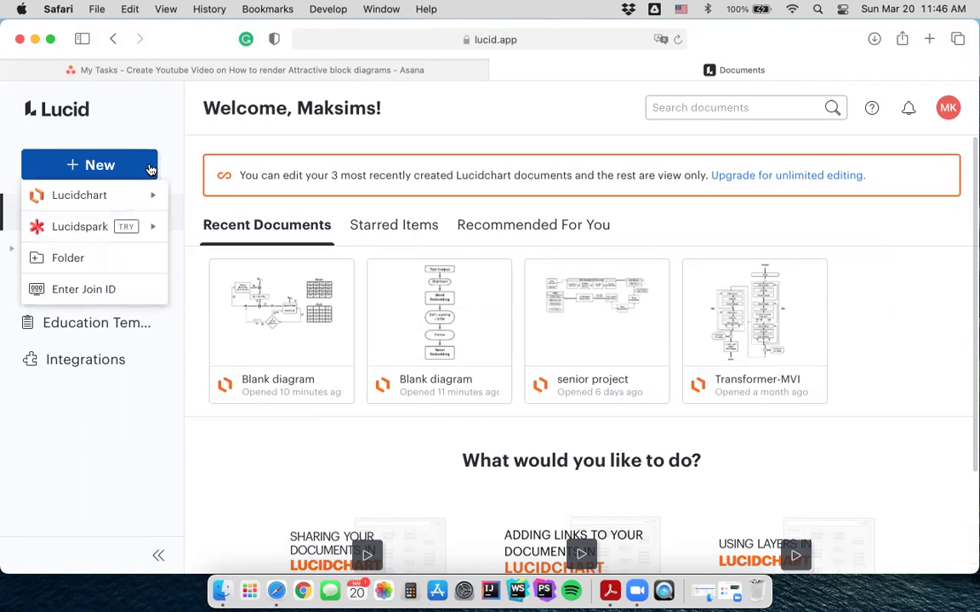
mouse_move(146, 195)
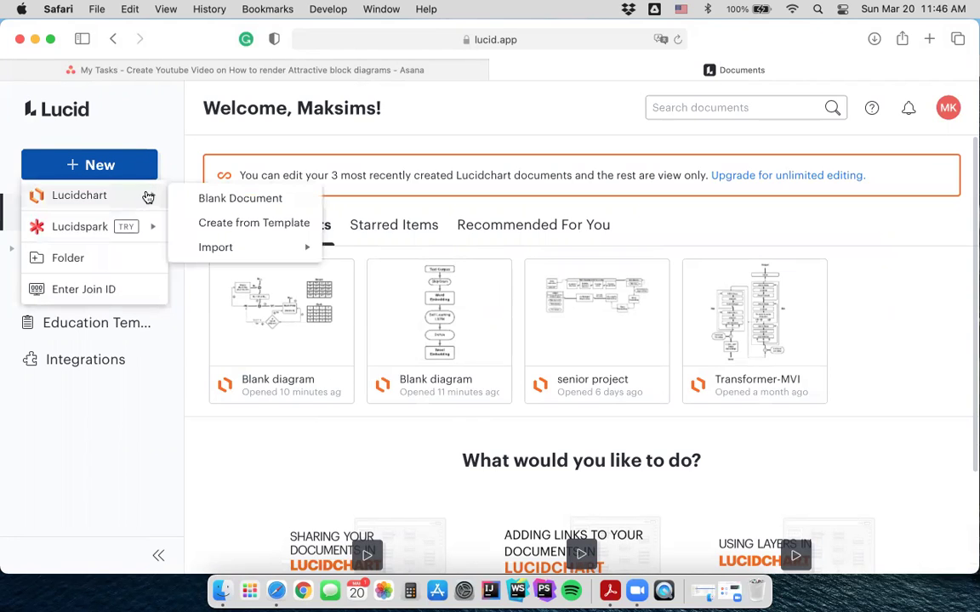
click(230, 199)
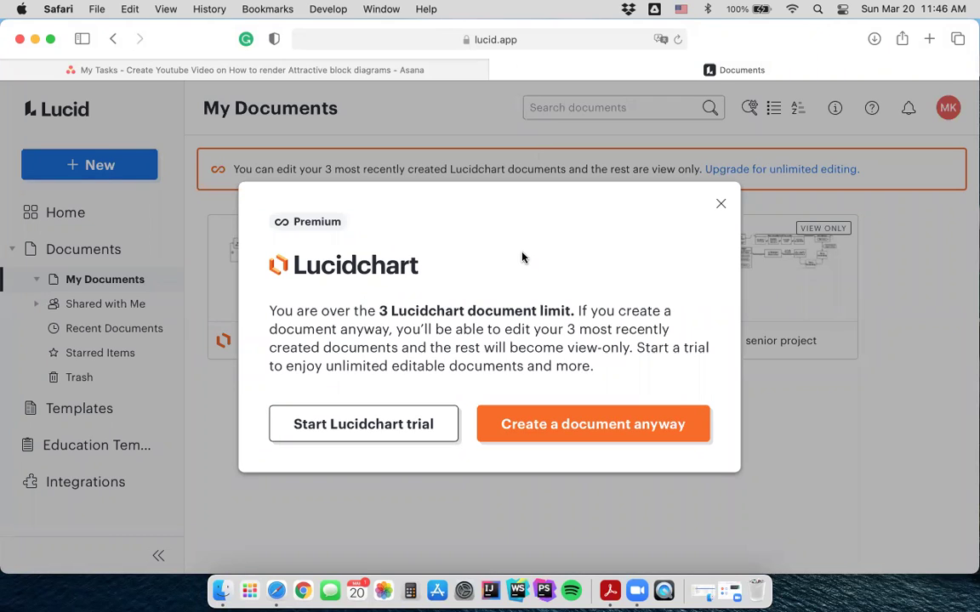
click(577, 428)
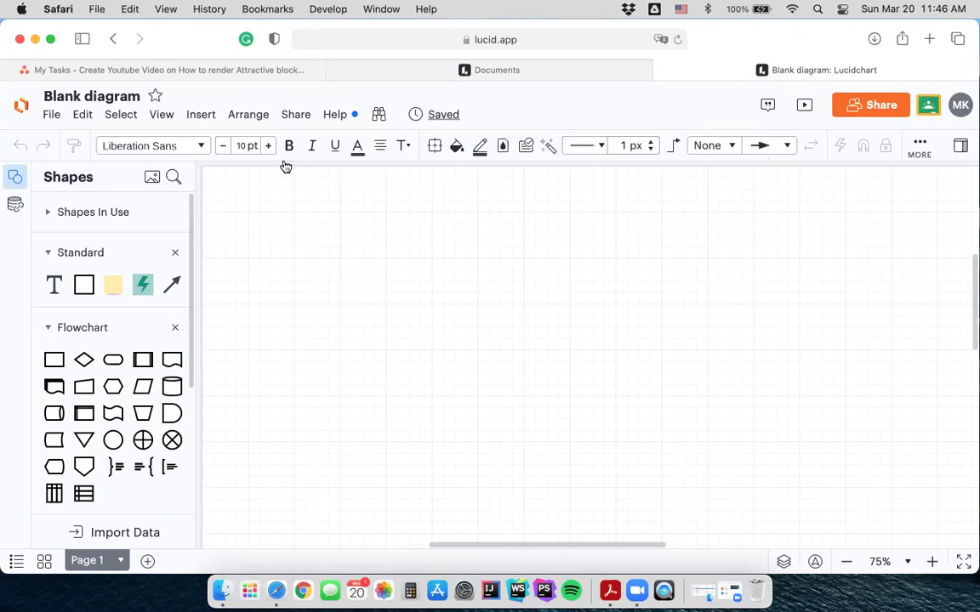
Add a second page to the diagram and delete it again
click(146, 561)
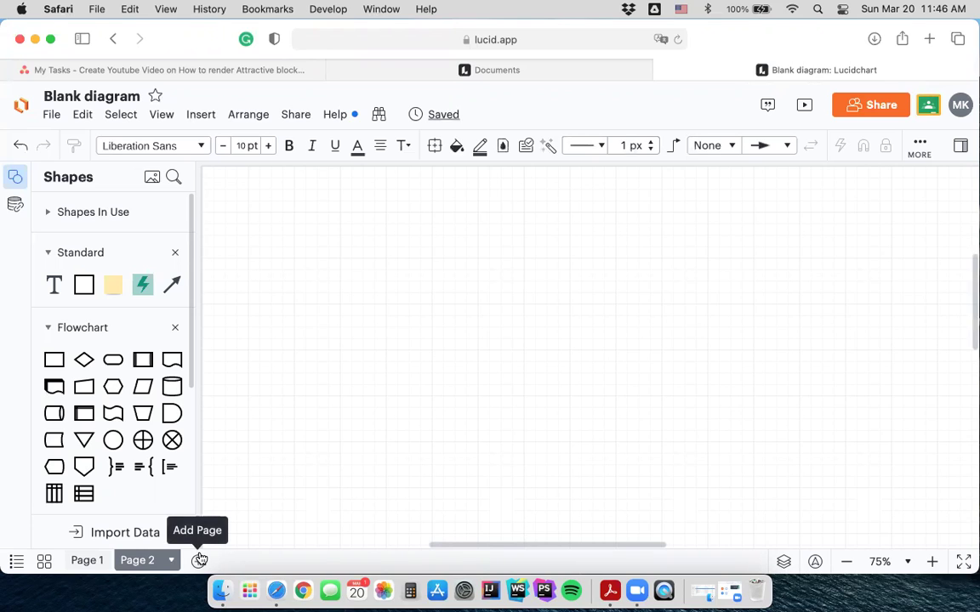
click(171, 560)
click(208, 525)
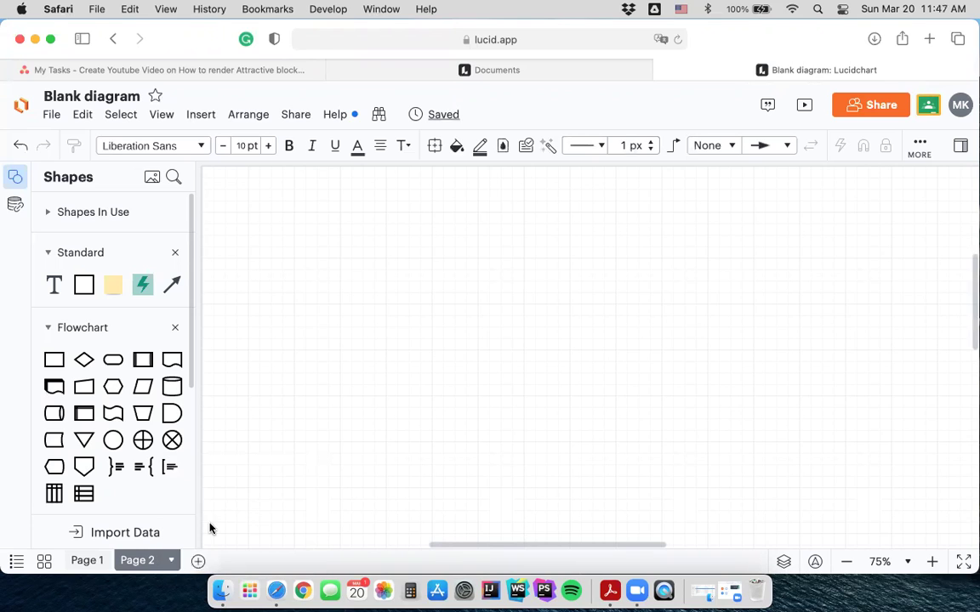
Paste the copied red sketch image onto the page, shrink it, and move it to the page's upper-right area
click(847, 561)
scroll(670, 475, down, 2)
scroll(671, 474, right, 2)
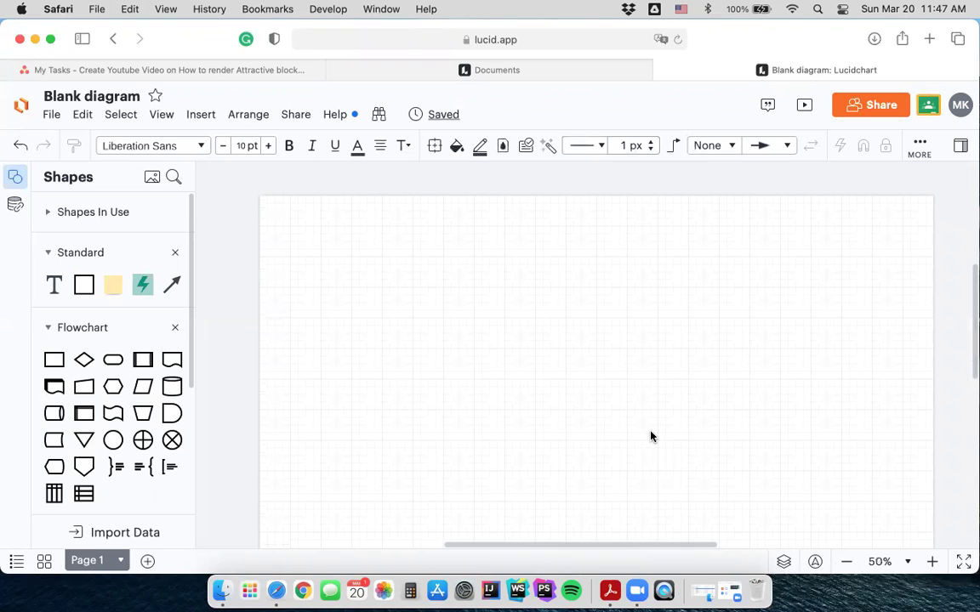
key(super+v)
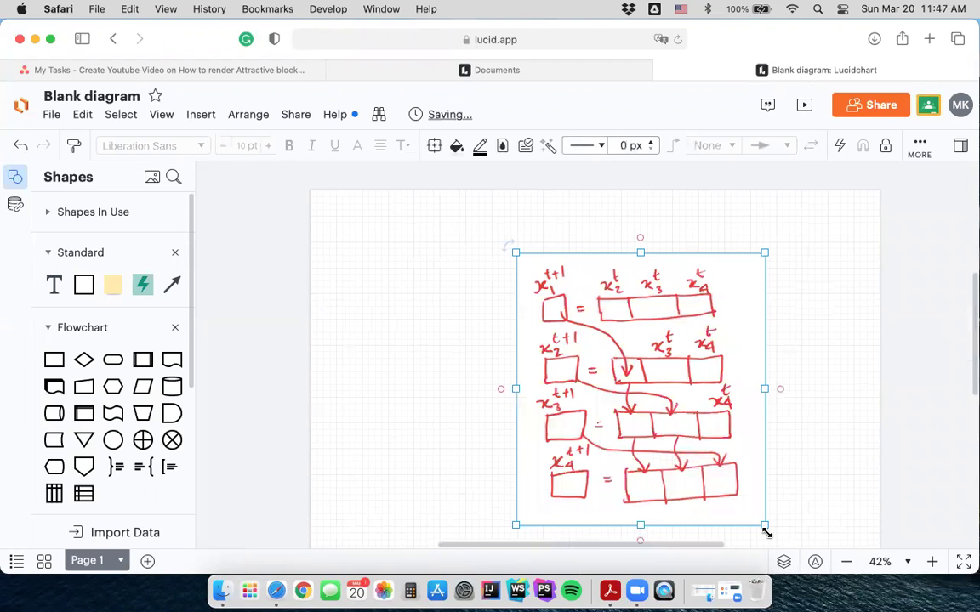
drag(765, 526, 645, 393)
drag(586, 346, 739, 310)
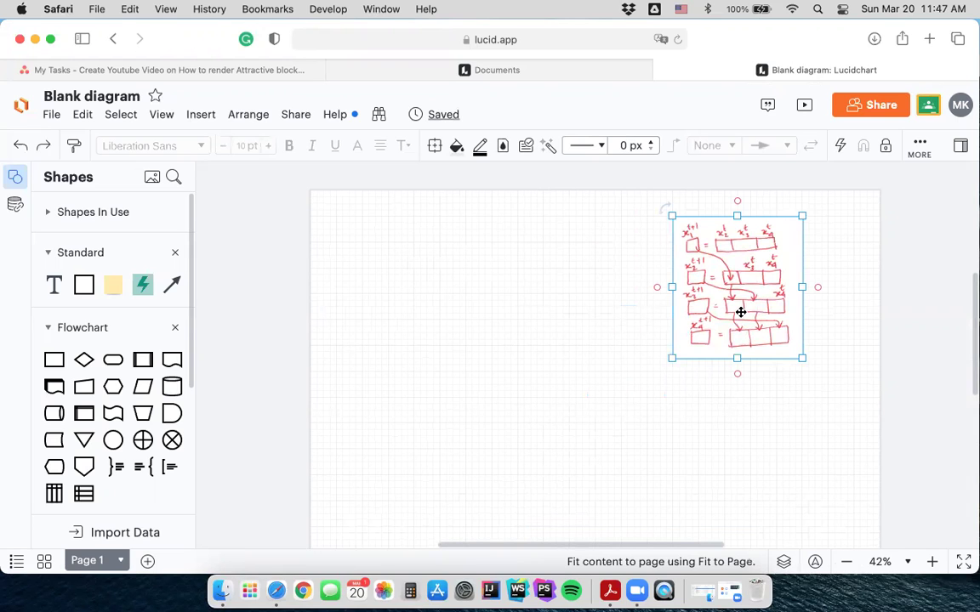
At 75% zoom, move the sketch image left so it fits fully in view beside the empty drawing area
click(932, 562)
click(932, 561)
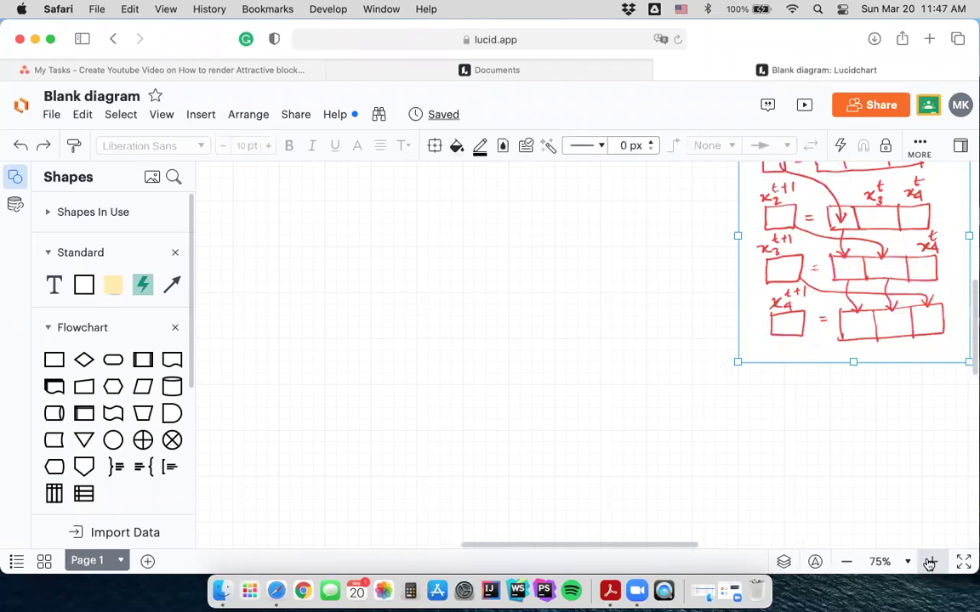
scroll(890, 516, up, 5)
scroll(891, 516, left, 2)
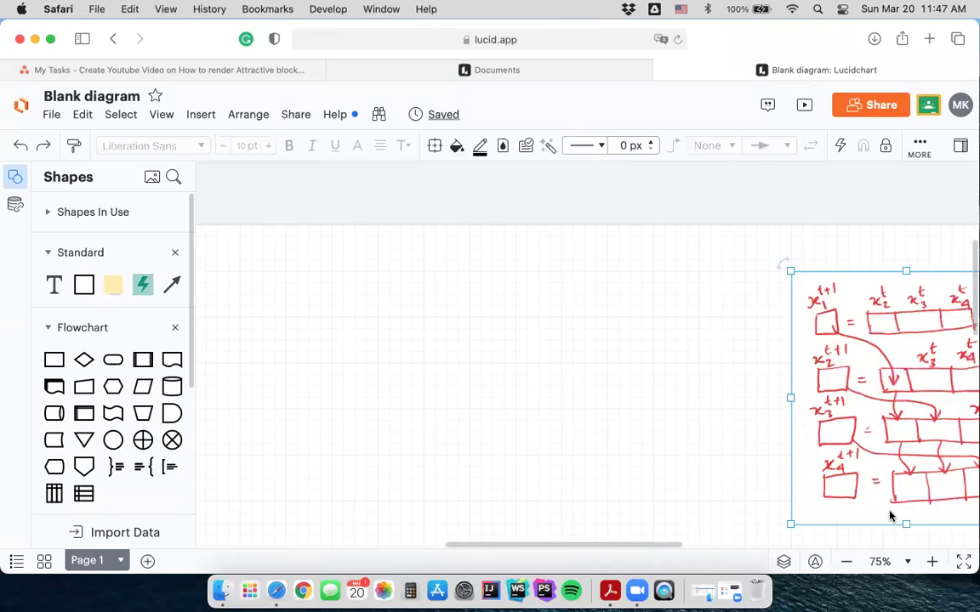
scroll(891, 516, down, 2)
scroll(891, 516, left, 1)
scroll(890, 516, left, 1)
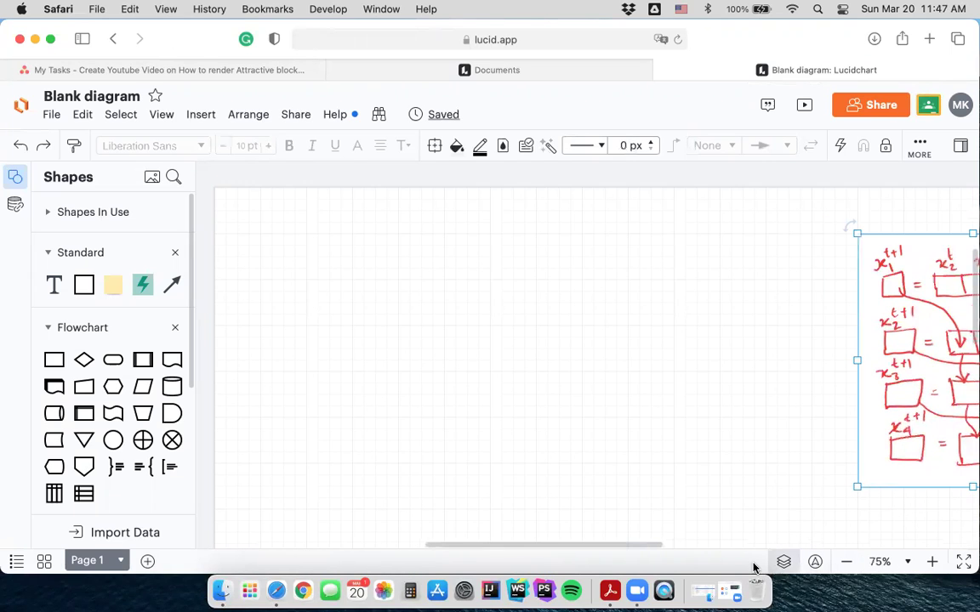
drag(904, 376, 715, 344)
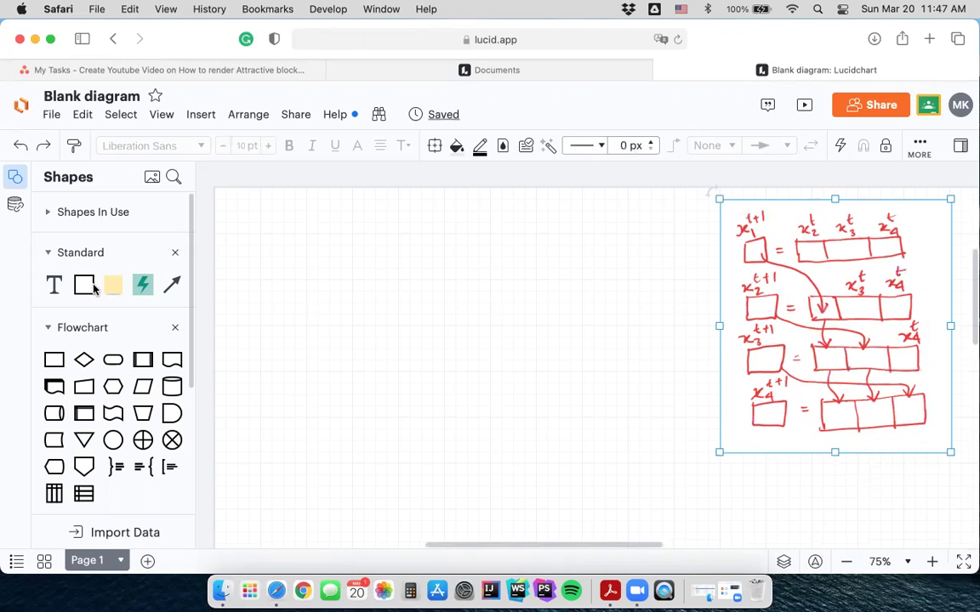
Place a standard block shape near the page's upper-left corner and reduce its size
mouse_move(85, 289)
drag(85, 289, 317, 269)
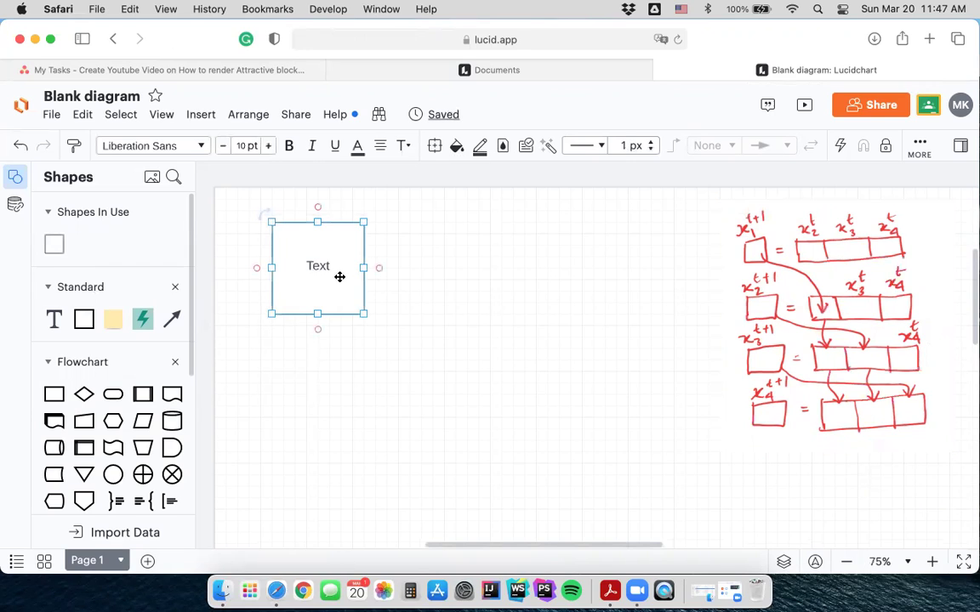
drag(364, 314, 324, 268)
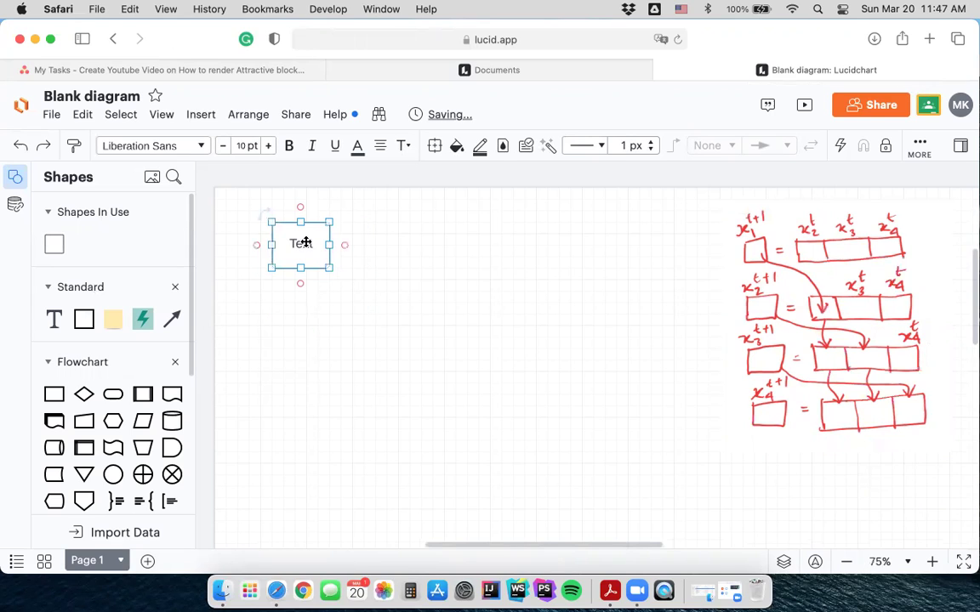
Remove the block's placeholder text and shrink it to a small square
double_click(305, 243)
click(384, 280)
click(302, 246)
key(BackSpace)
click(440, 308)
click(311, 247)
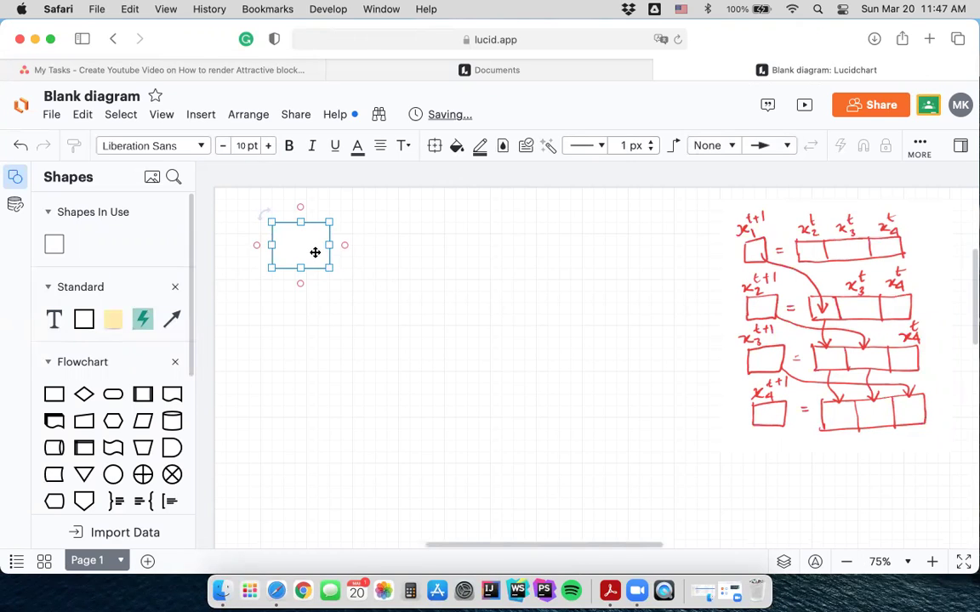
drag(329, 267, 301, 255)
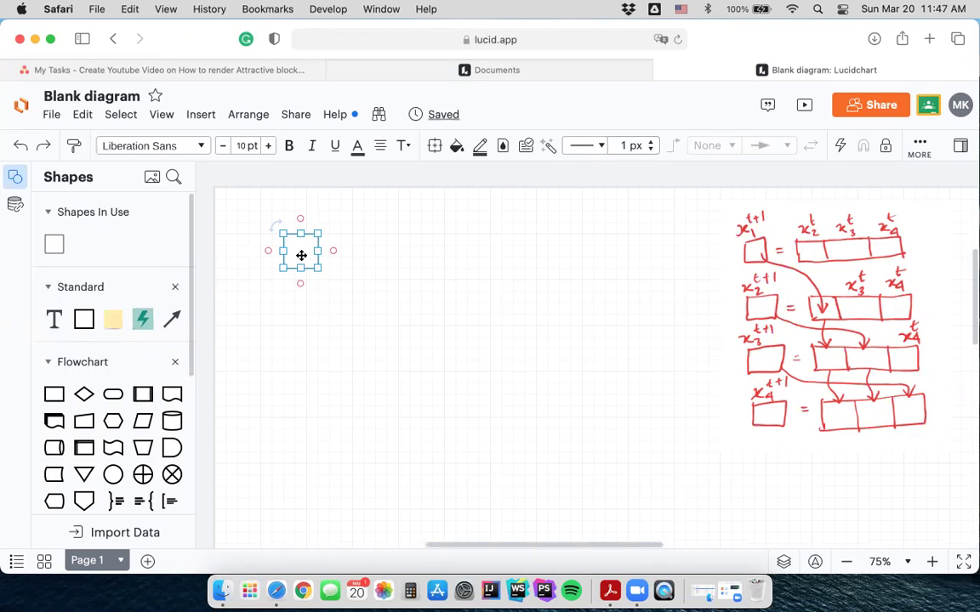
click(368, 300)
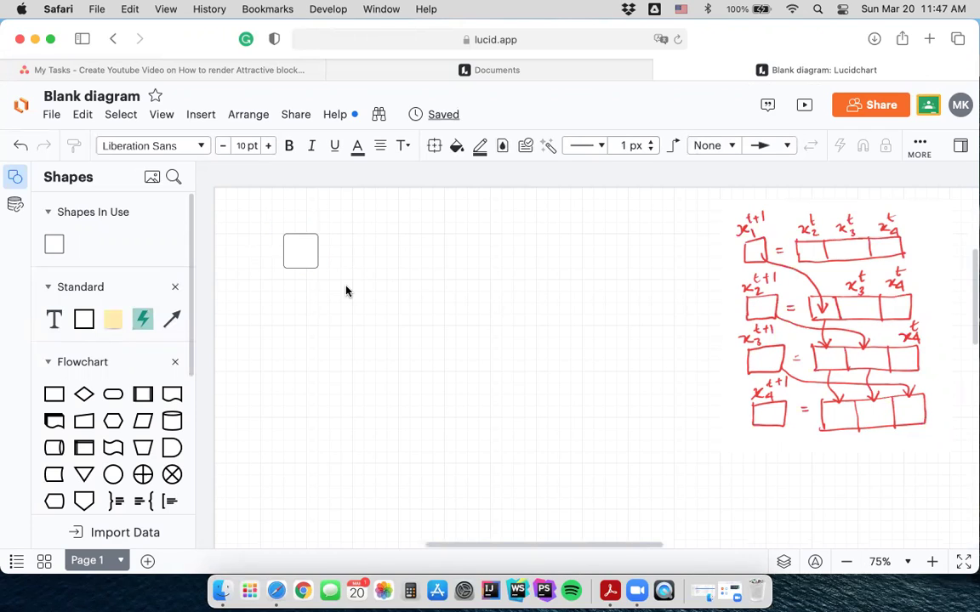
click(302, 255)
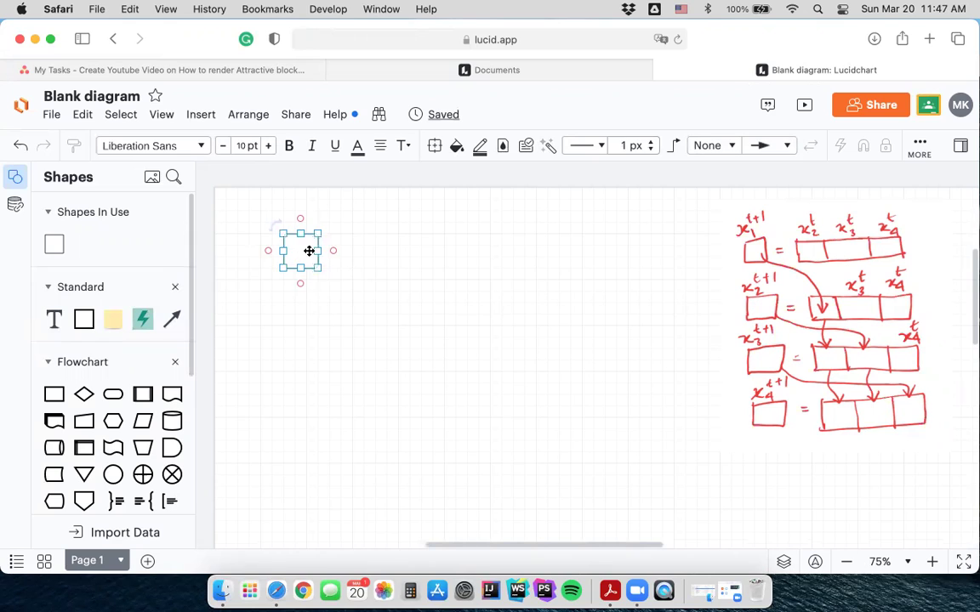
click(415, 302)
click(756, 257)
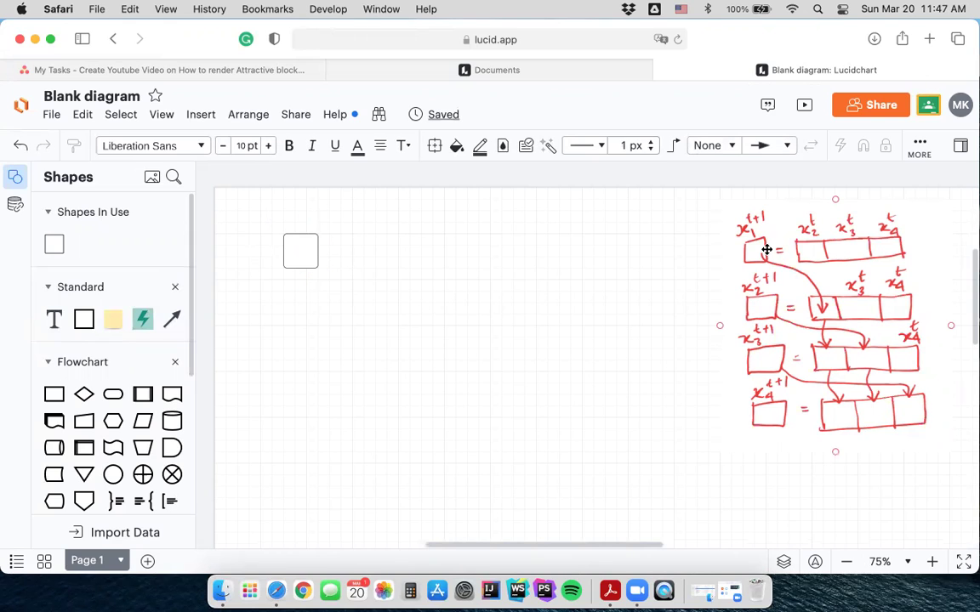
Thicken the small square's outline to a line width of 3 px
click(306, 249)
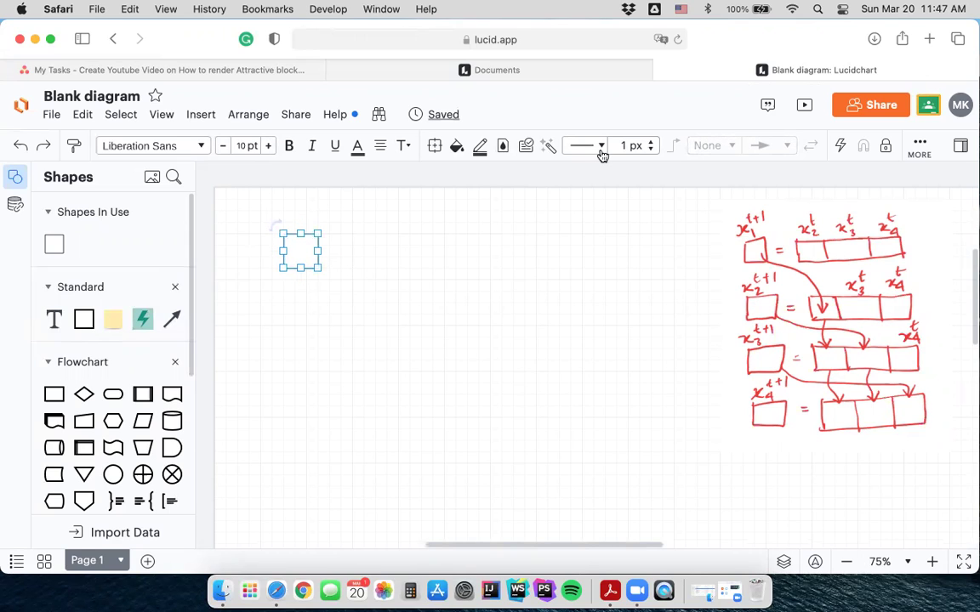
click(652, 143)
click(652, 142)
click(524, 256)
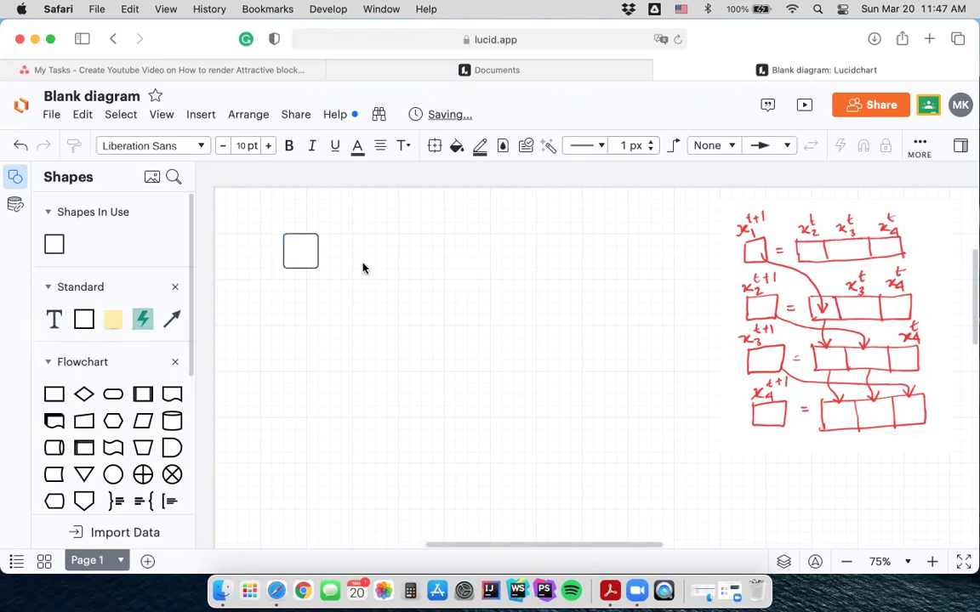
click(315, 250)
click(652, 142)
click(652, 142)
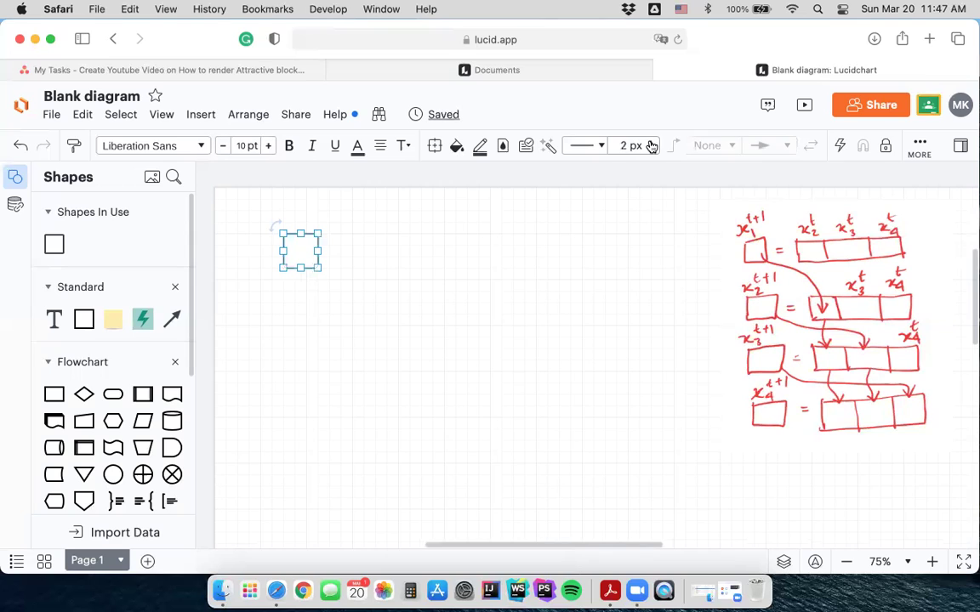
click(462, 297)
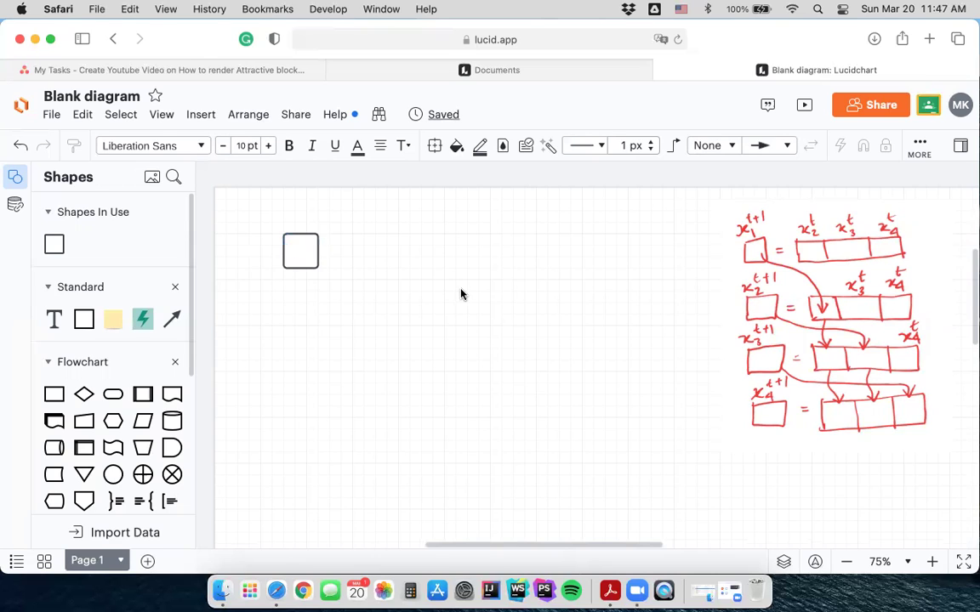
click(312, 260)
click(650, 142)
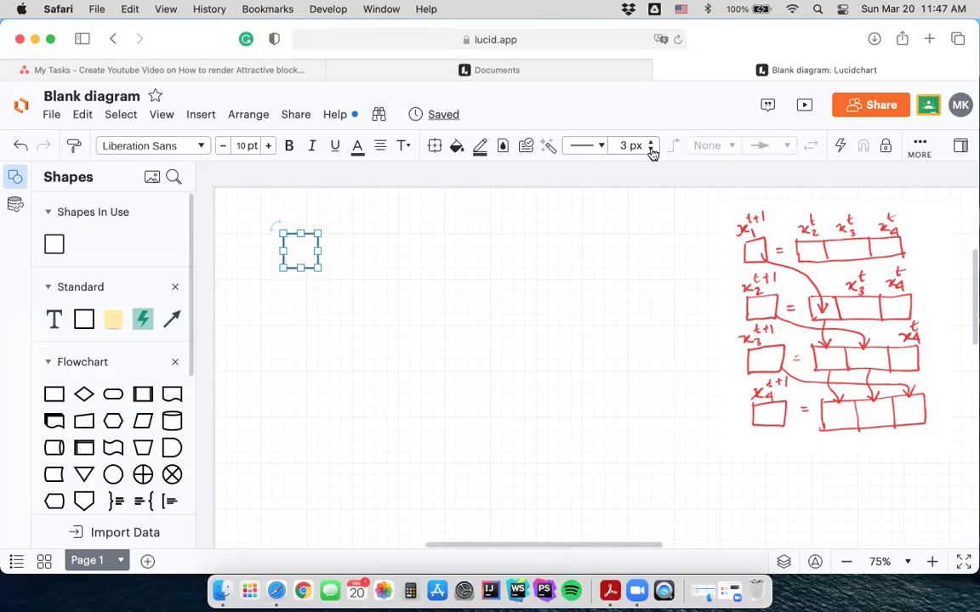
Duplicate the small square and place the copy directly below it, leaving a gap between the two
click(537, 340)
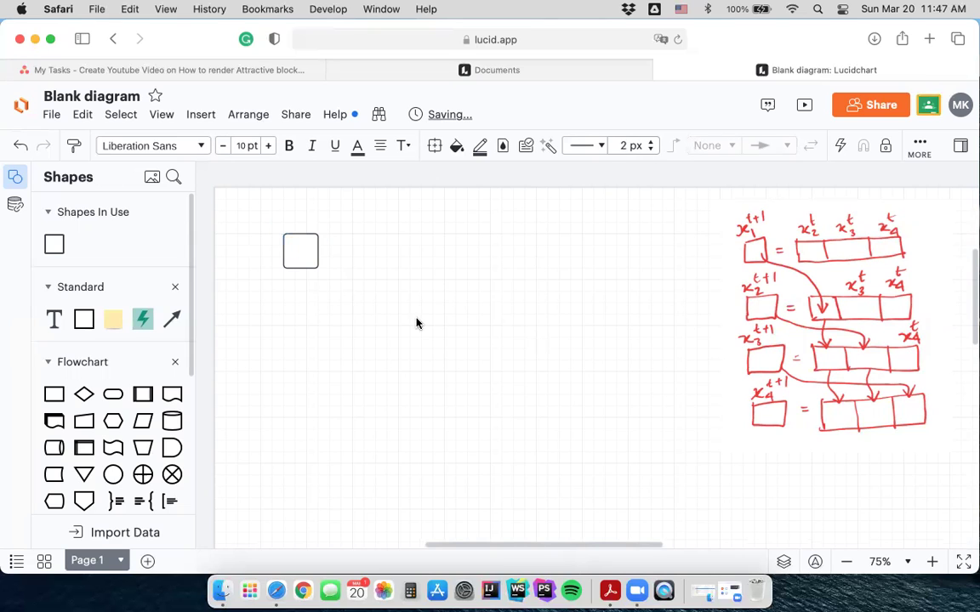
click(296, 253)
click(389, 276)
click(295, 252)
key(super+v)
drag(412, 311, 298, 311)
click(403, 279)
click(304, 255)
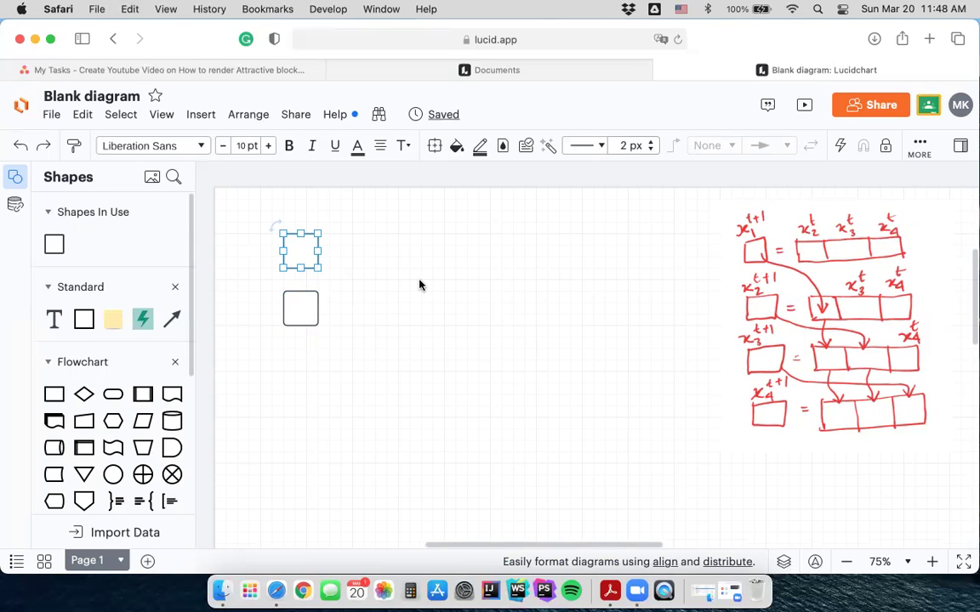
click(420, 285)
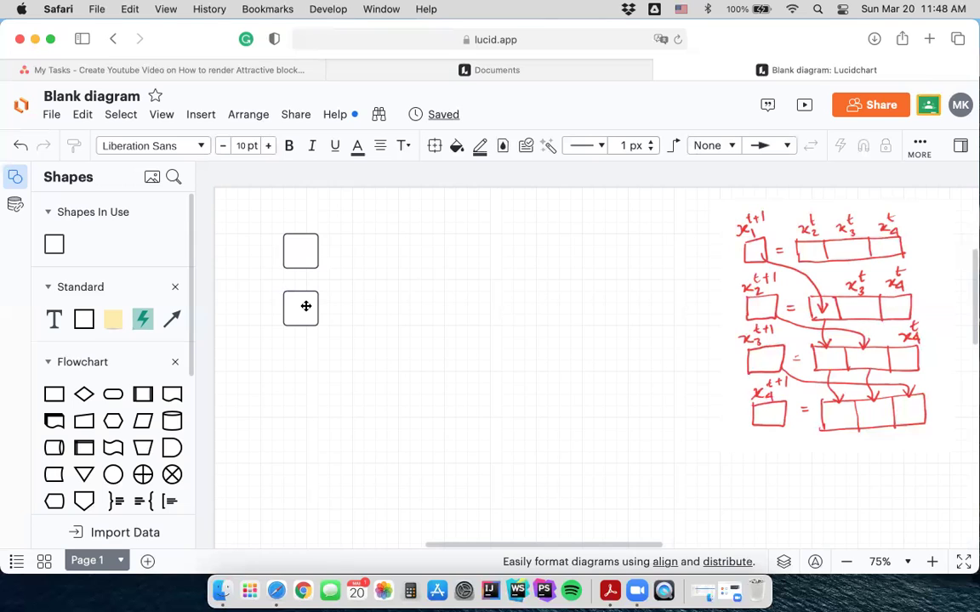
drag(306, 306, 305, 319)
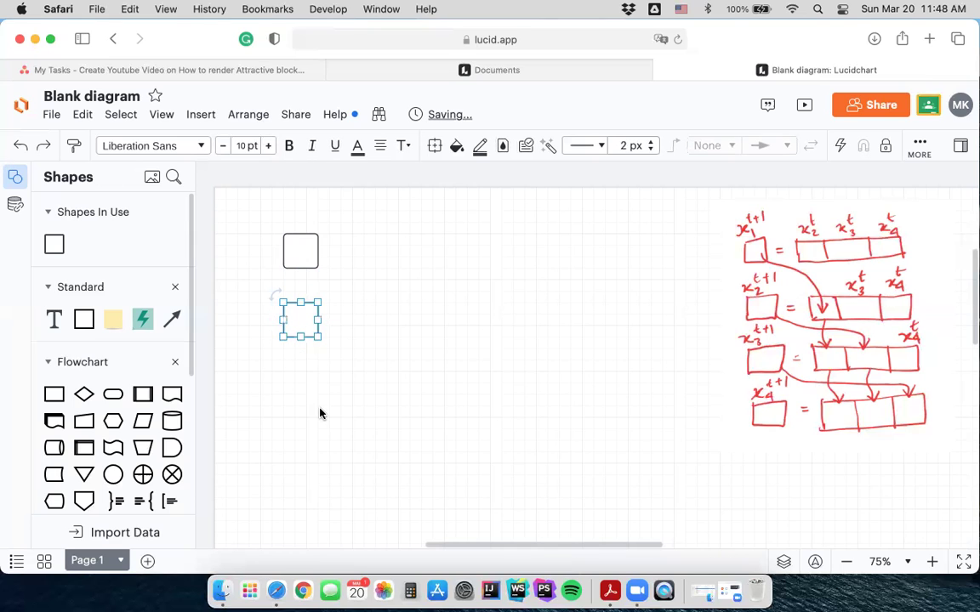
click(364, 372)
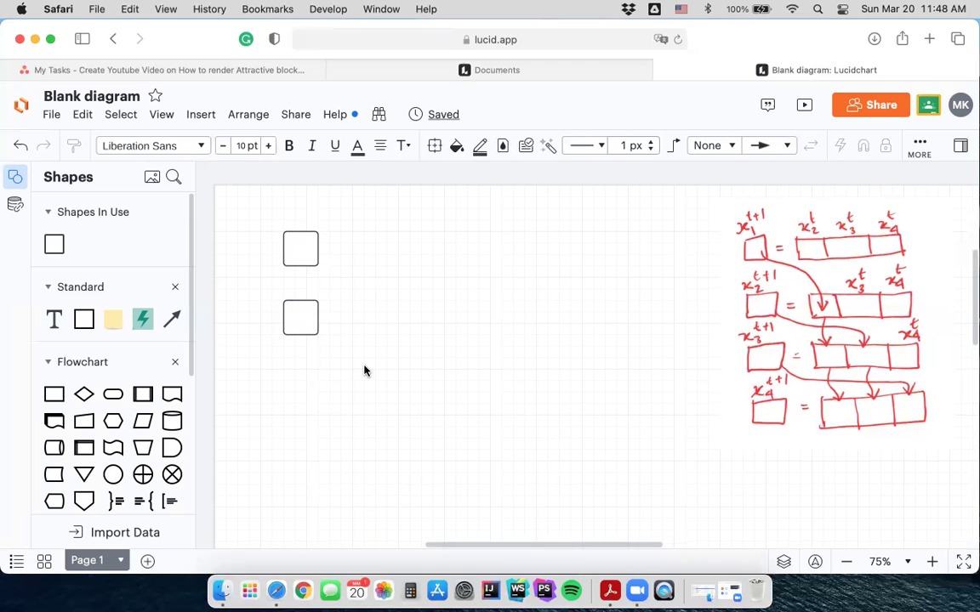
Paste a third square below the second, aligned at X 0.75 in, Y 2 in with a 0.375 in gap
key(super+v)
drag(368, 366, 311, 399)
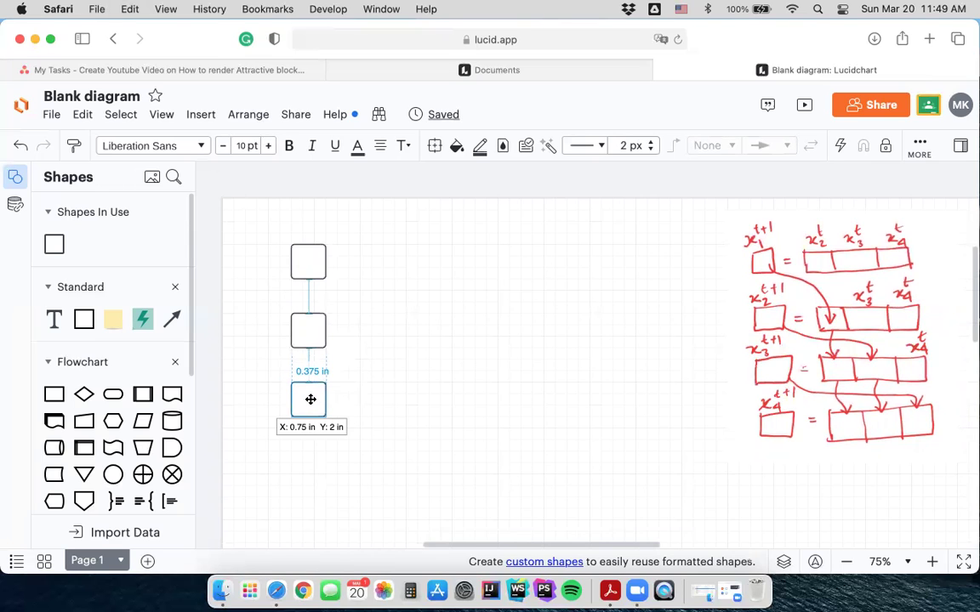
drag(311, 399, 311, 399)
click(391, 396)
Paste a fourth square at the column's lower end, aligned at X 0.75 in, Y 2.75 in with a 0.375 in gap
scroll(391, 396, down, 3)
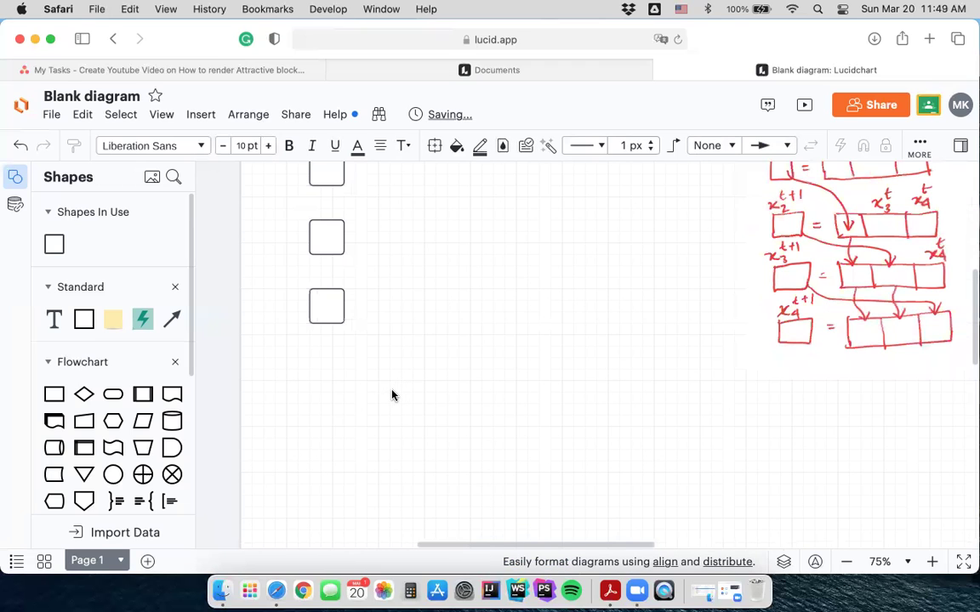
key(ctrl+v)
drag(392, 390, 327, 380)
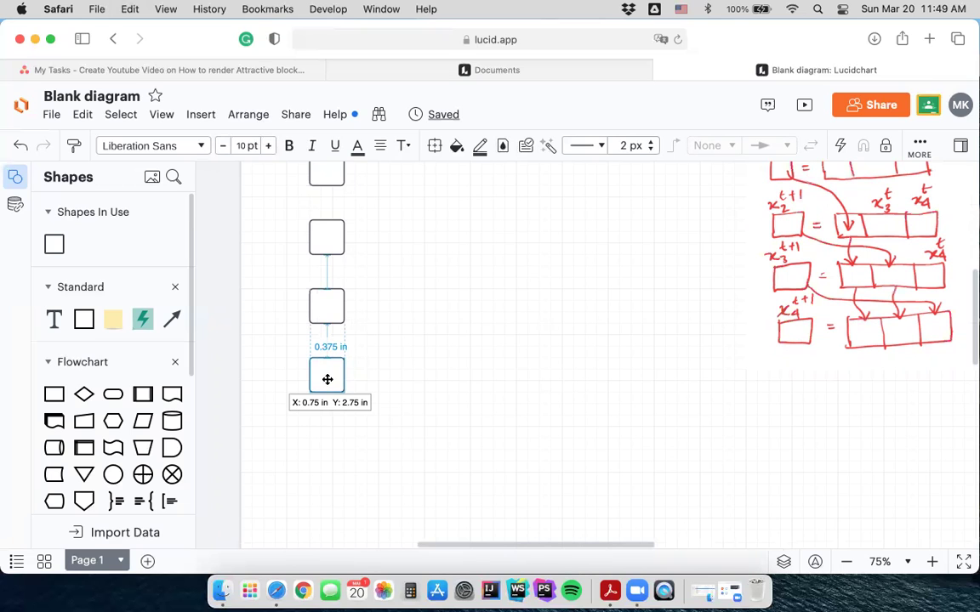
drag(327, 379, 327, 378)
scroll(487, 390, up, 3)
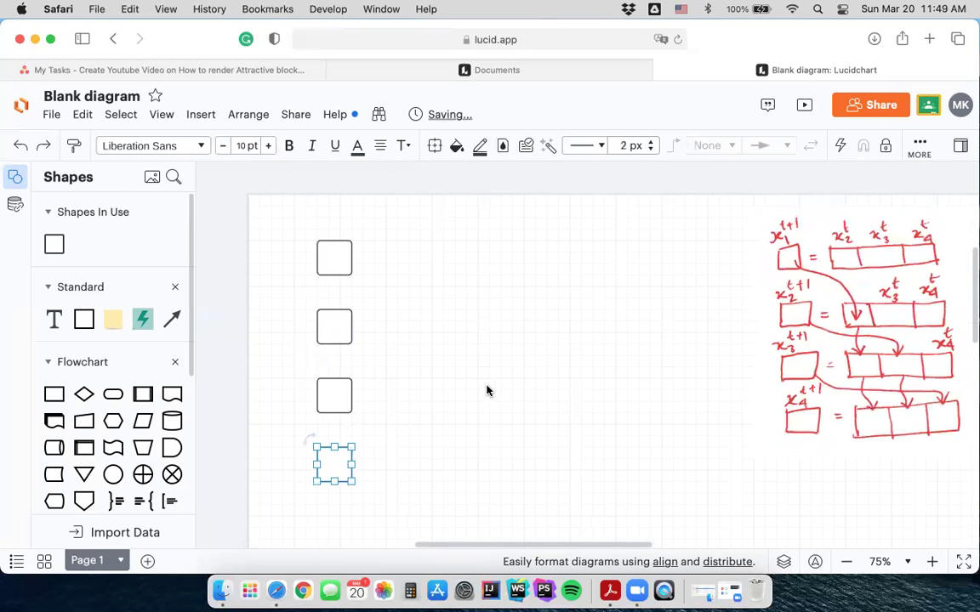
click(487, 390)
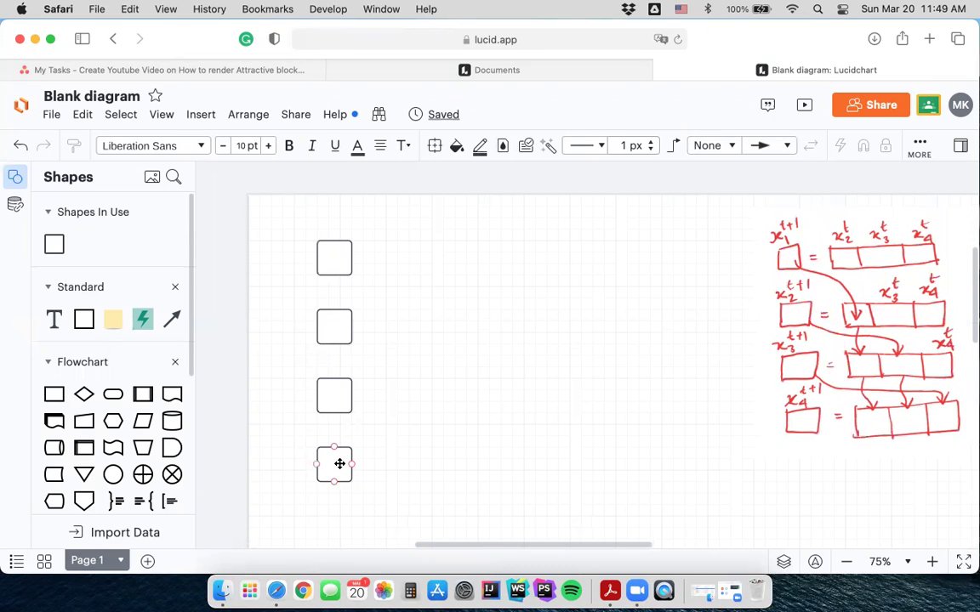
mouse_move(339, 464)
mouse_down()
mouse_move(335, 450)
mouse_move(334, 483)
mouse_move(334, 462)
mouse_up()
click(500, 402)
Add a new block shape beside the first two squares and remove its placeholder text
click(797, 431)
click(513, 255)
drag(54, 243, 450, 286)
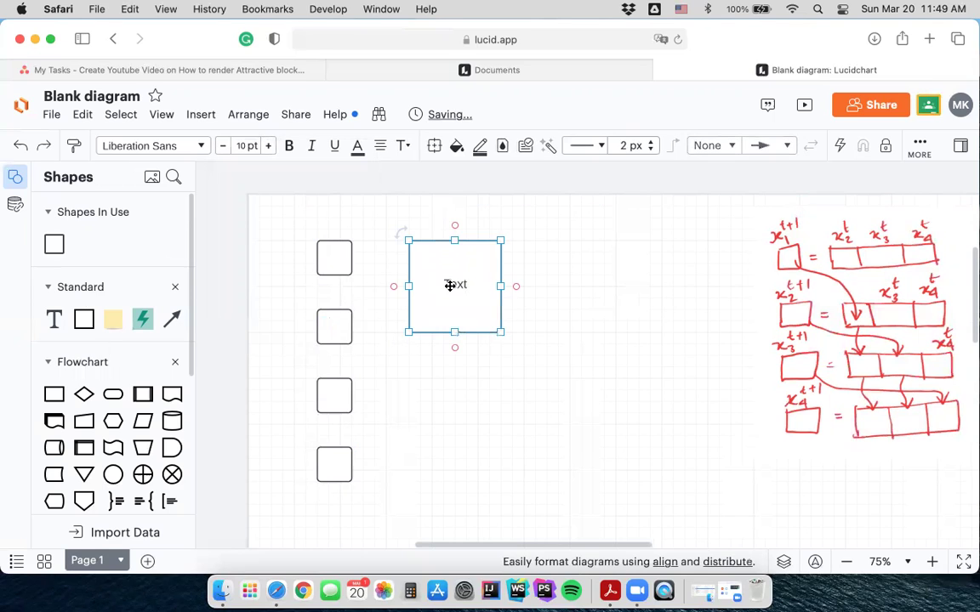
double_click(467, 296)
key(BackSpace)
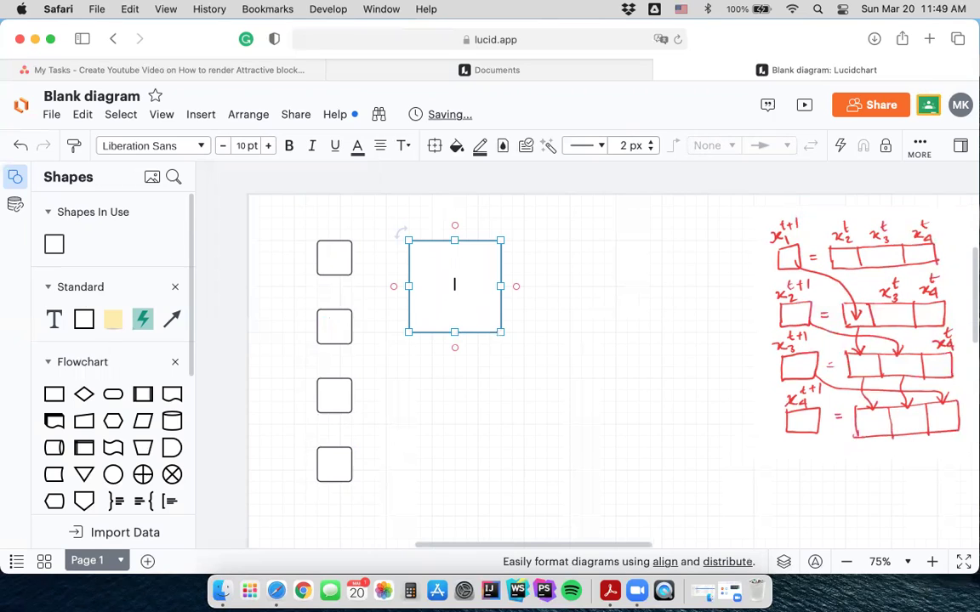
click(530, 327)
Reshape the new block into a wide rectangle with the squares' height and align it with the square column for comparison
click(483, 319)
drag(501, 333, 403, 297)
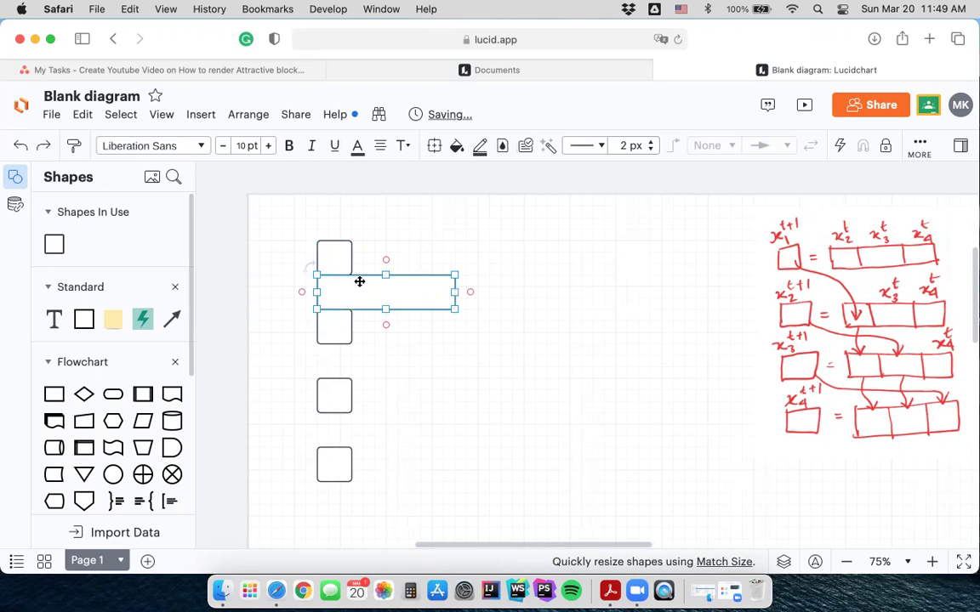
click(477, 357)
click(392, 296)
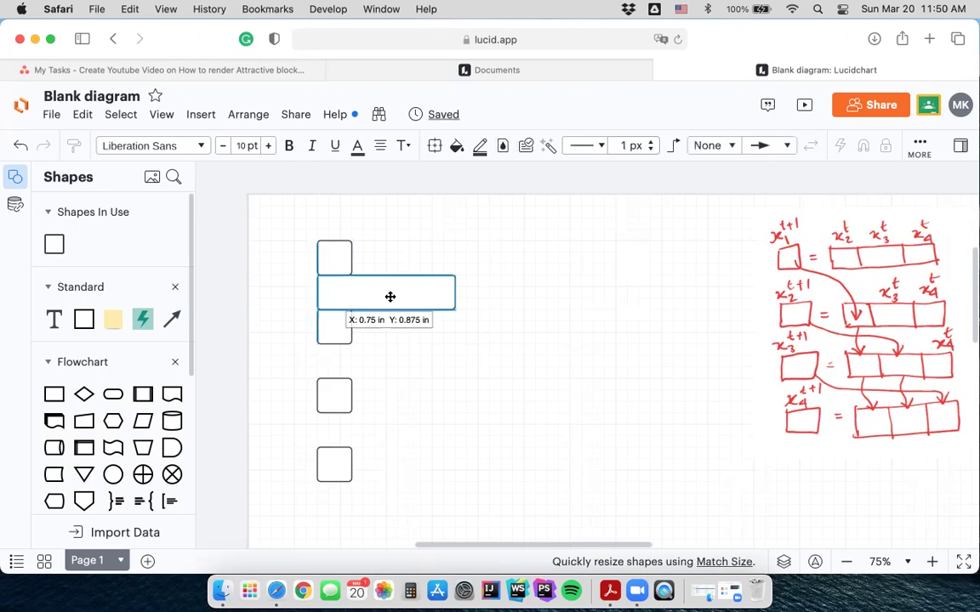
drag(454, 310, 433, 313)
Check a square's dimensions, shorten the rectangle to three square widths, and move it level with the first square
click(339, 329)
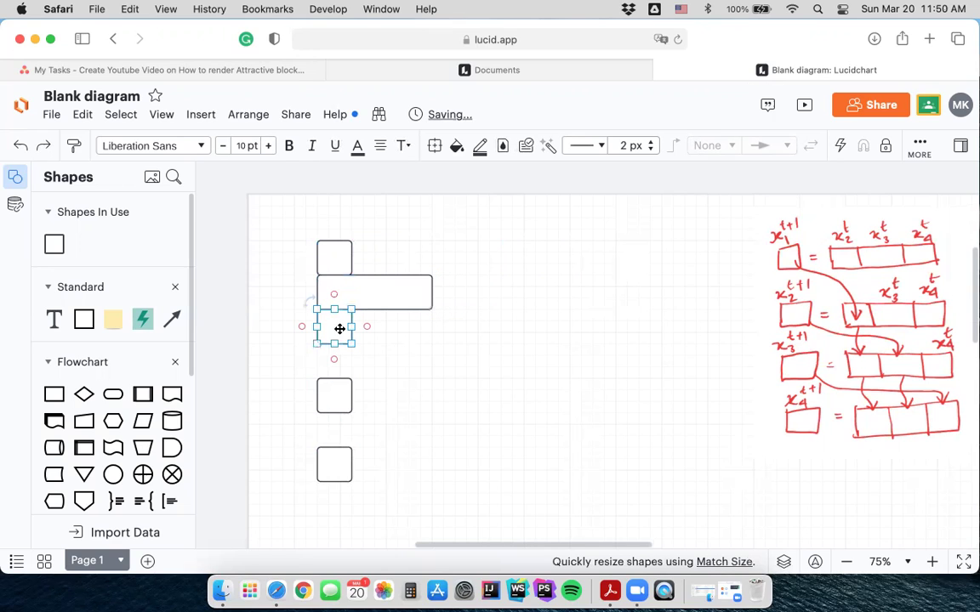
drag(350, 343, 349, 343)
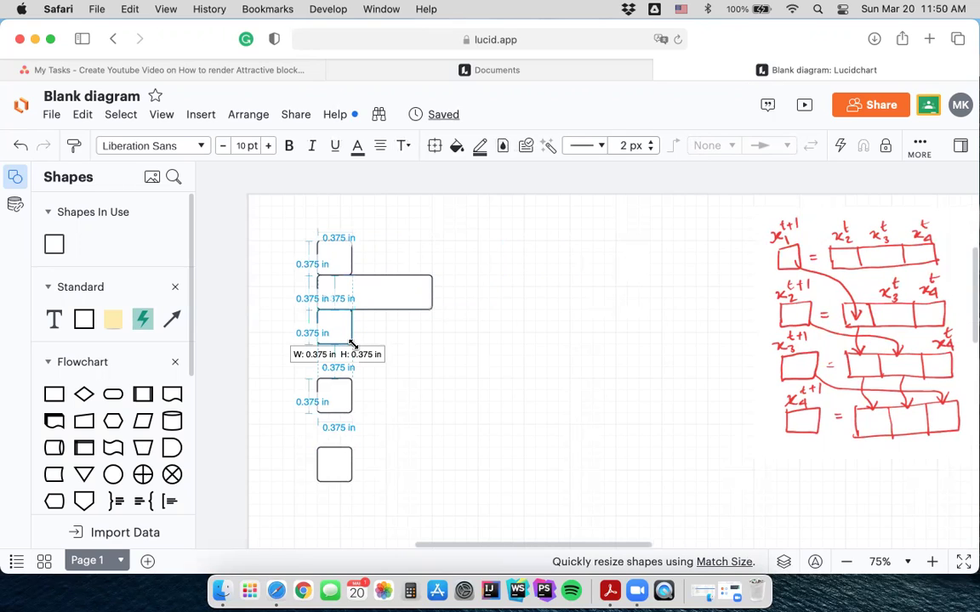
drag(352, 344, 352, 344)
click(395, 291)
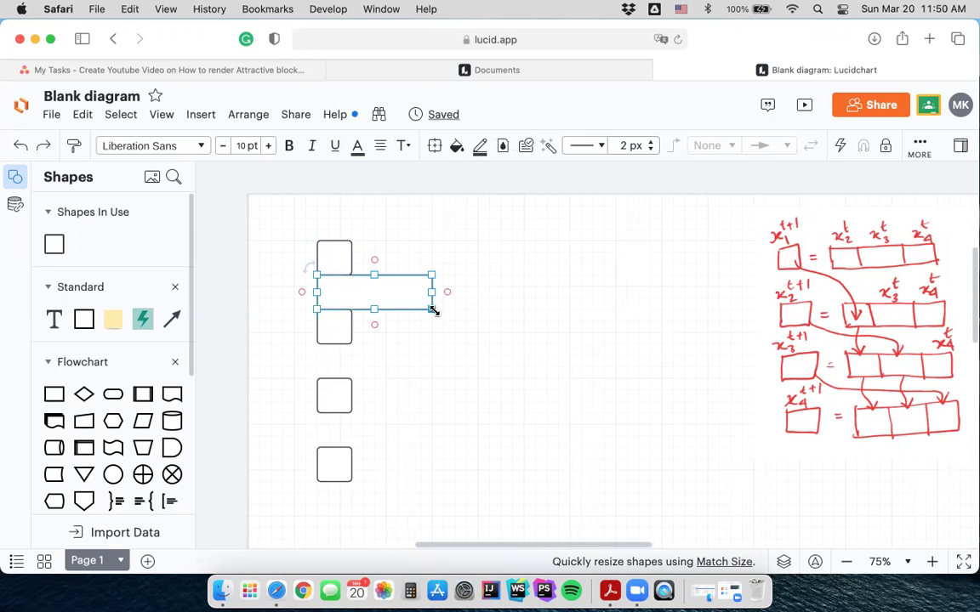
drag(433, 311, 481, 258)
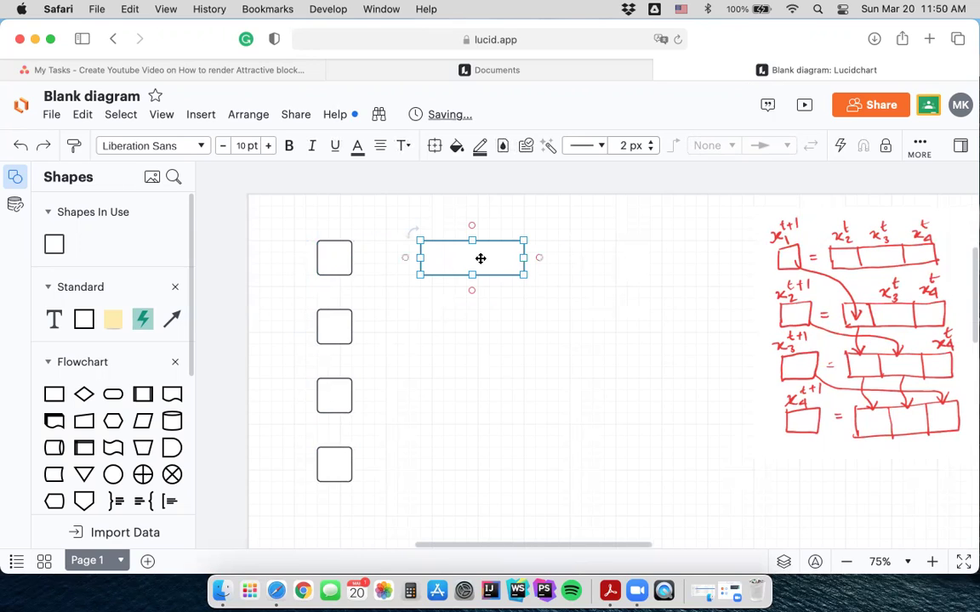
Copy the wide rectangle and align copies with the second, third and fourth squares
key(super+c)
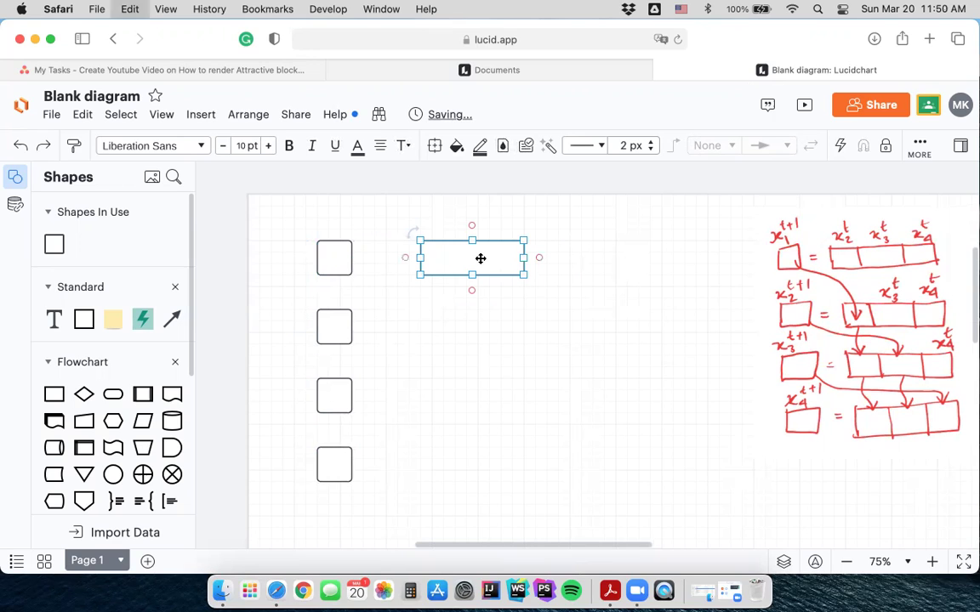
key(super+v)
drag(461, 299, 452, 322)
key(super+v)
drag(466, 384, 470, 460)
drag(485, 407, 486, 392)
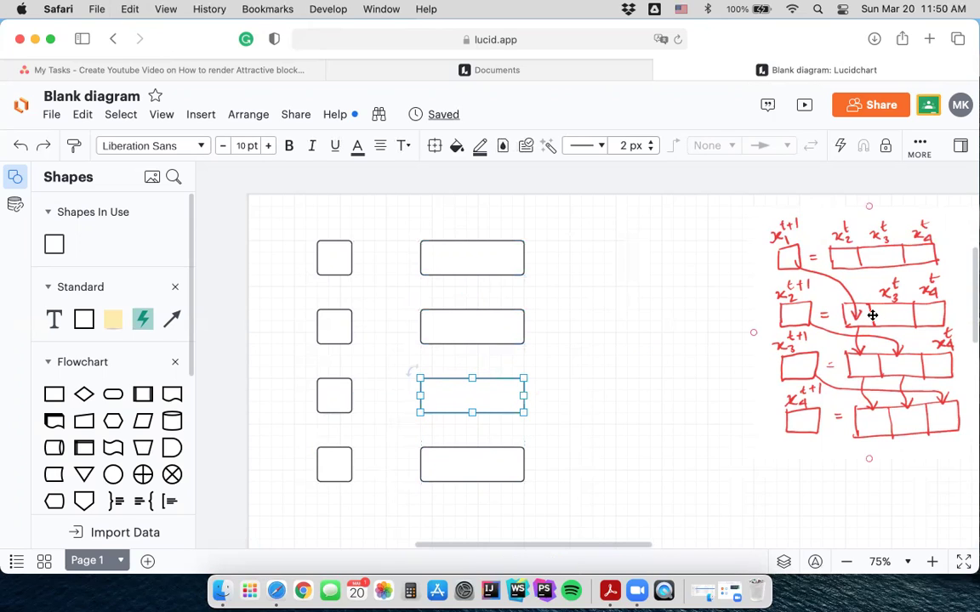
click(617, 300)
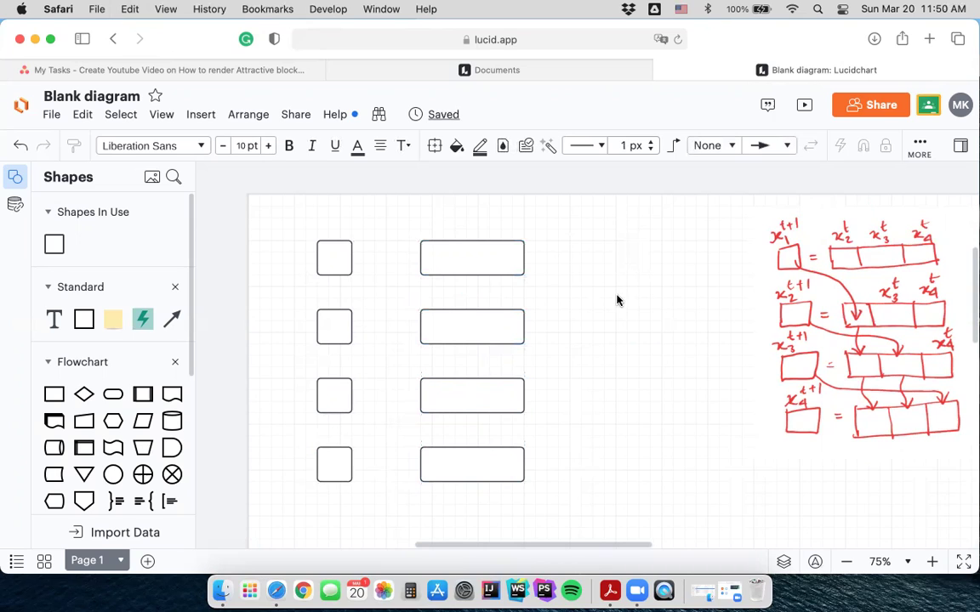
Divide the first-row rectangle into three equal cells by fitting copies of the small square side by side inside it
click(340, 252)
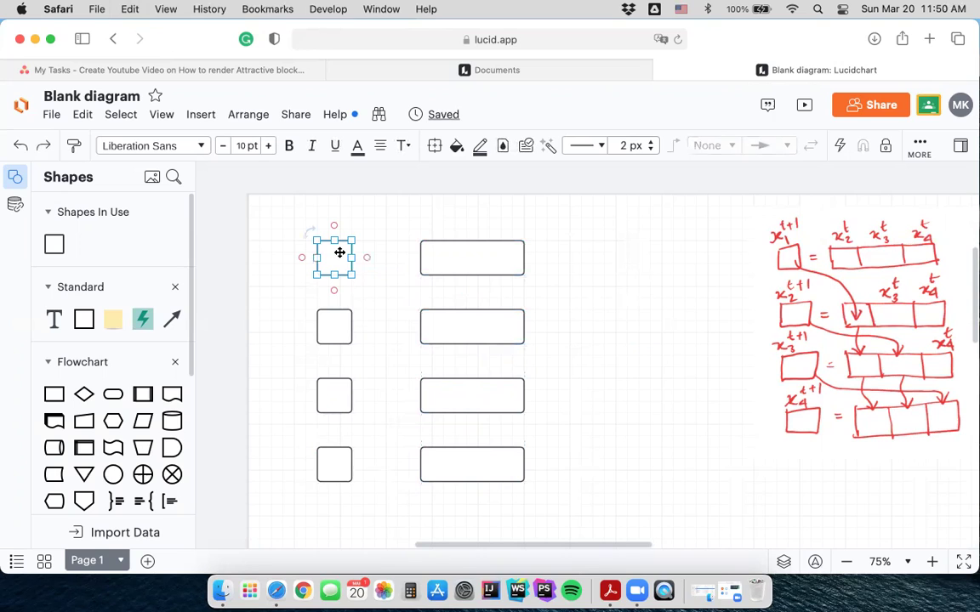
drag(344, 252, 437, 257)
click(582, 262)
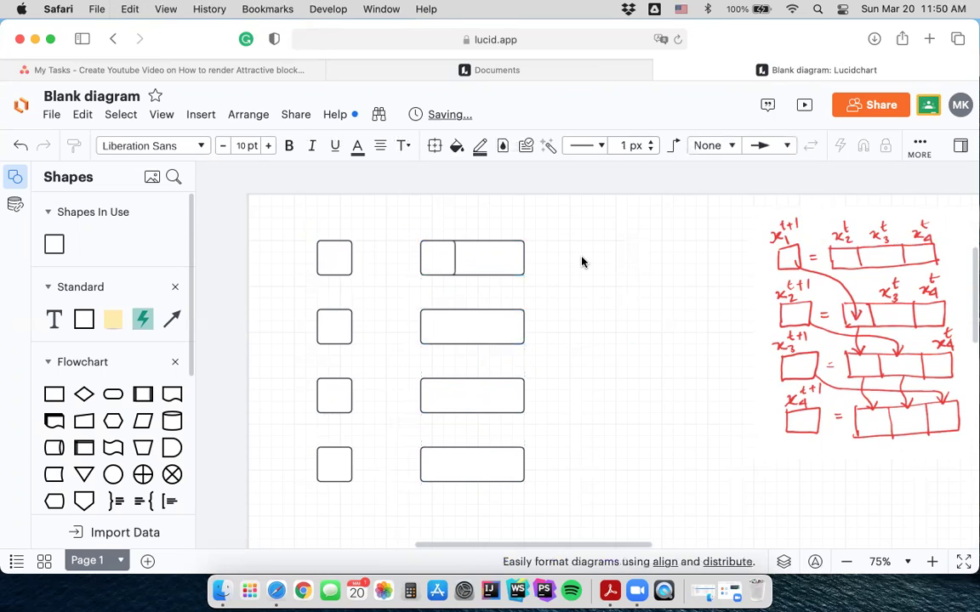
click(441, 255)
key(super+c)
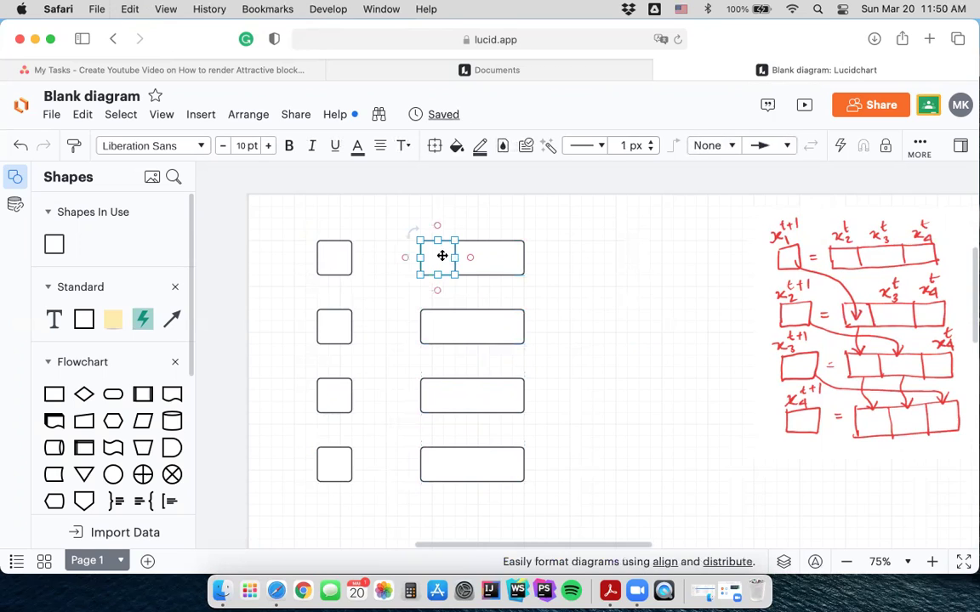
key(super+v)
drag(448, 250, 471, 258)
click(565, 267)
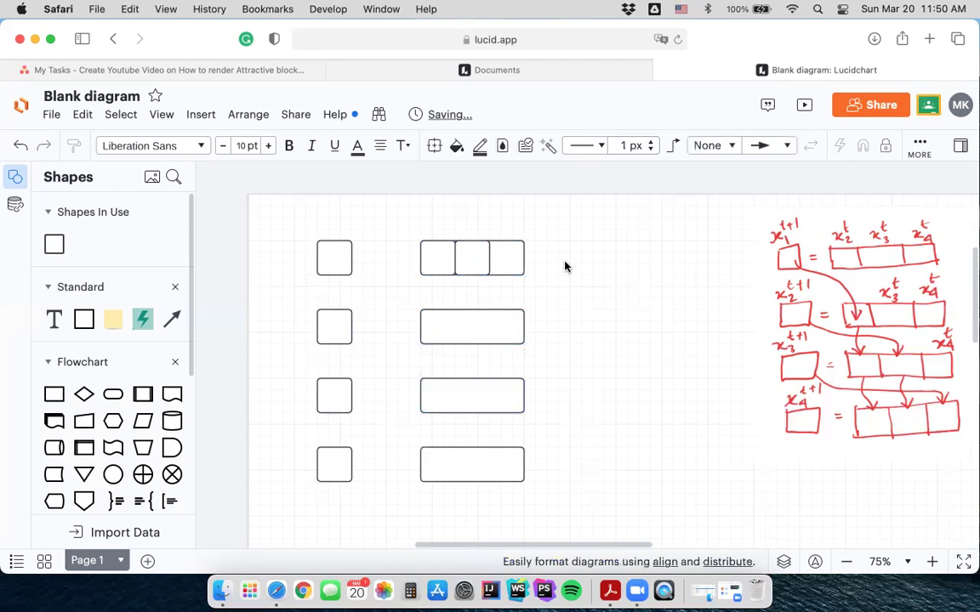
drag(466, 267, 507, 259)
click(584, 260)
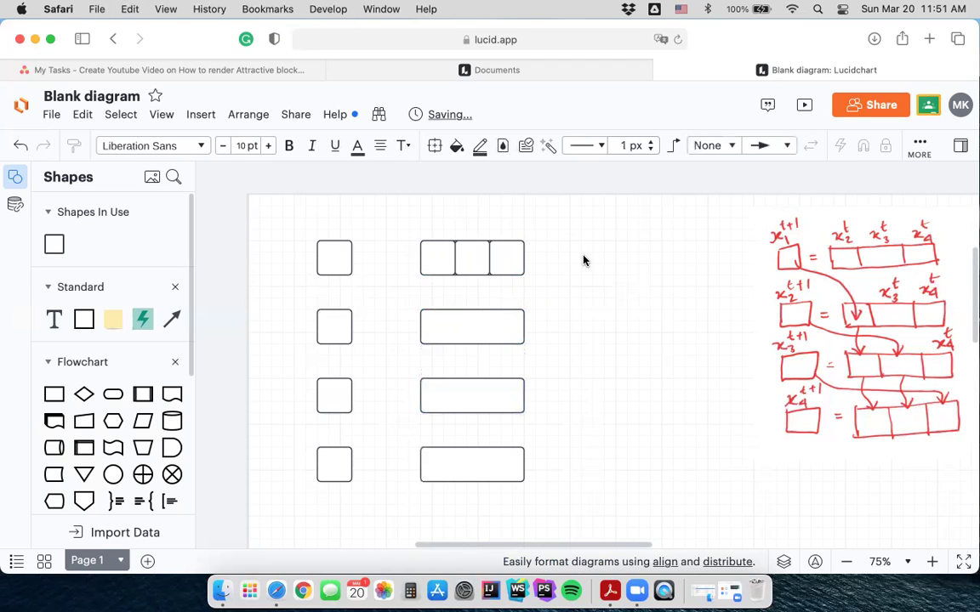
Delete the three undivided rectangles and replace them with copies of the three-cell block aligned with the lower squares
drag(546, 306, 400, 477)
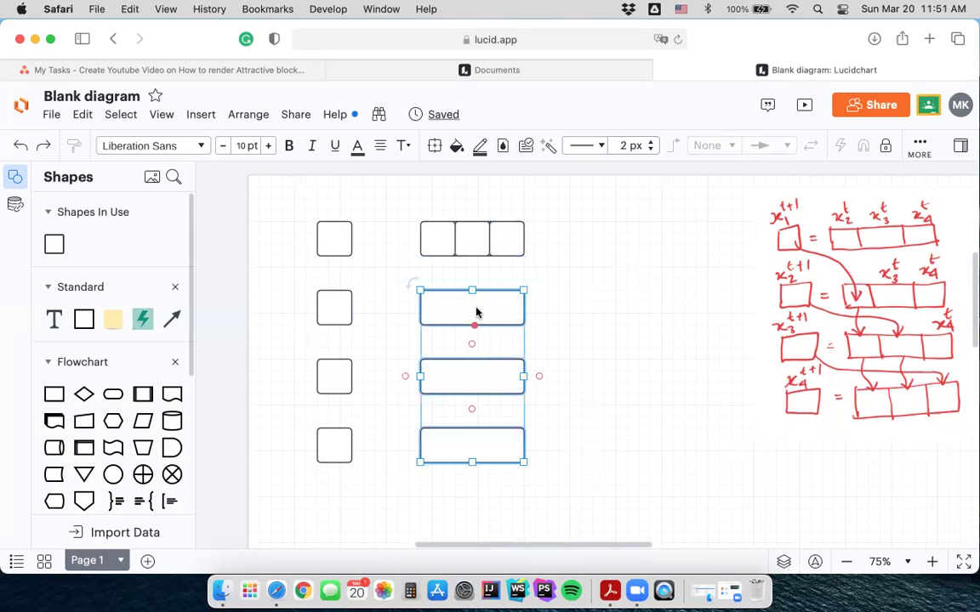
key(BackSpace)
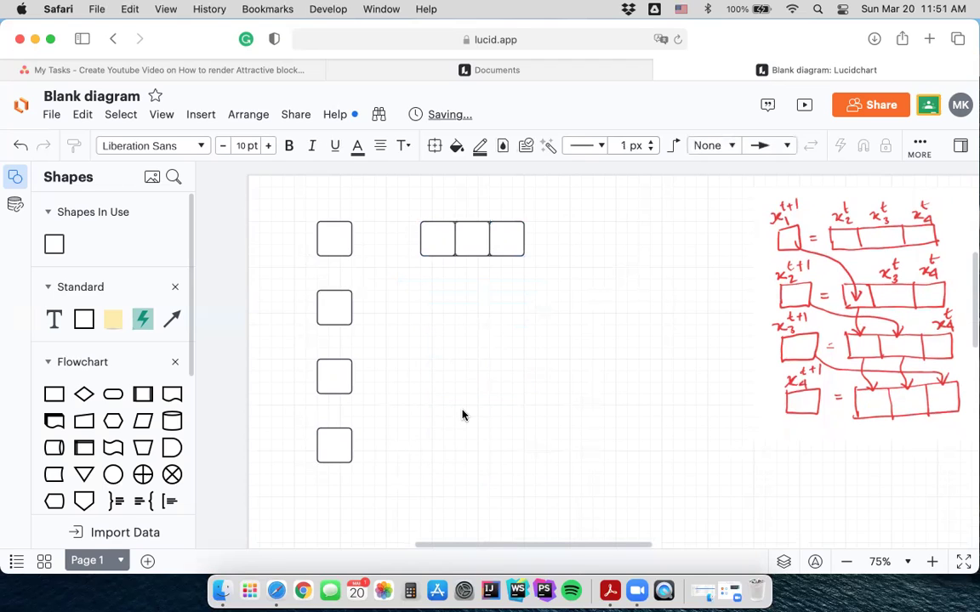
drag(540, 201, 407, 287)
key(super+v)
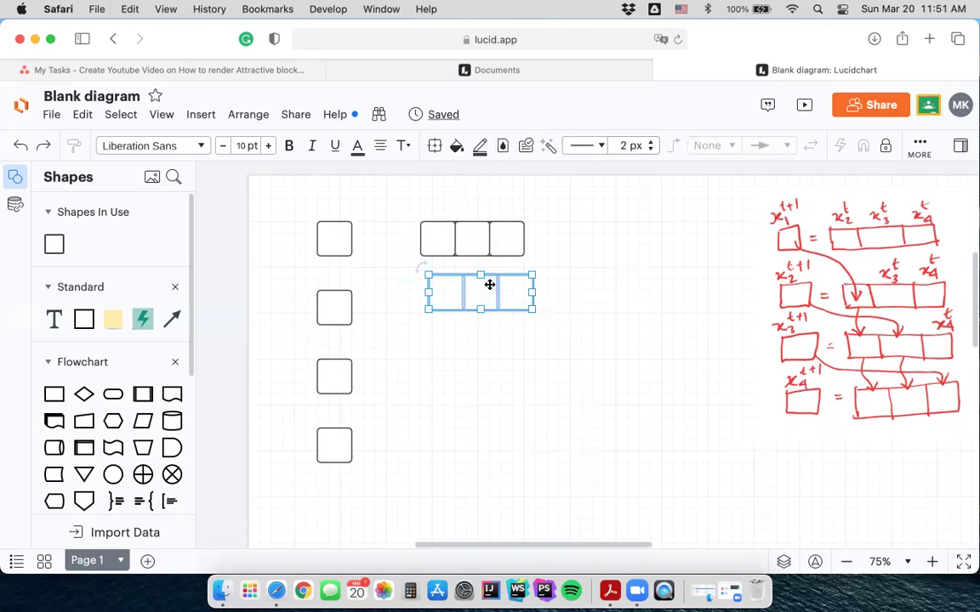
drag(481, 289, 477, 303)
drag(471, 307, 474, 443)
click(637, 374)
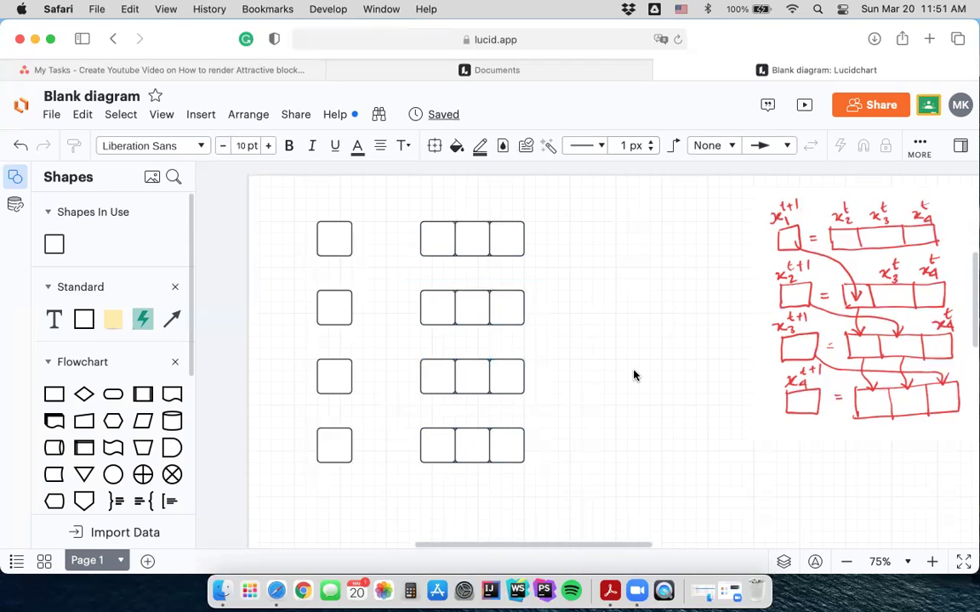
Add a text box in the first row and narrow it to fit between the square and the three-cell block
click(776, 278)
mouse_move(54, 320)
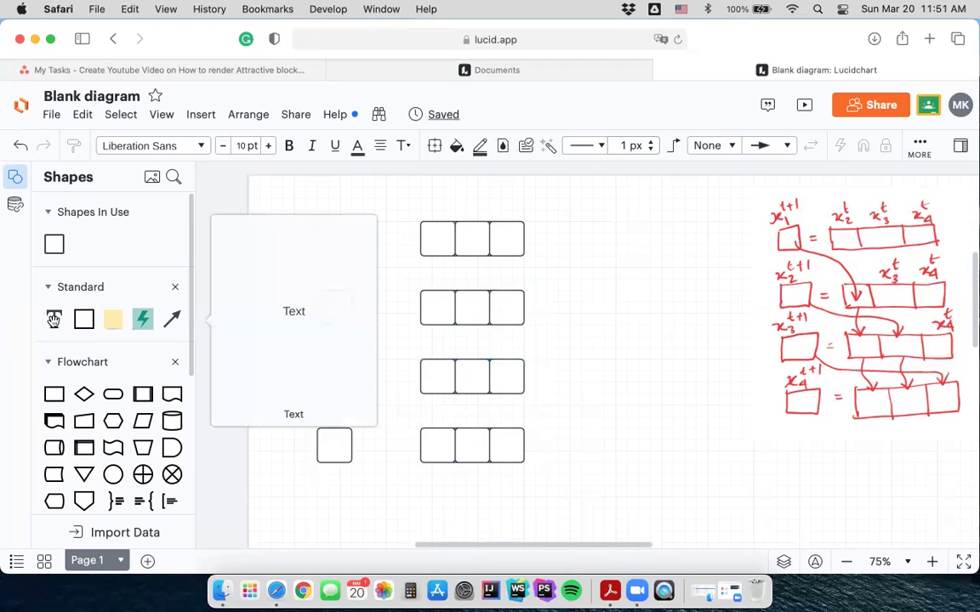
drag(60, 322, 382, 238)
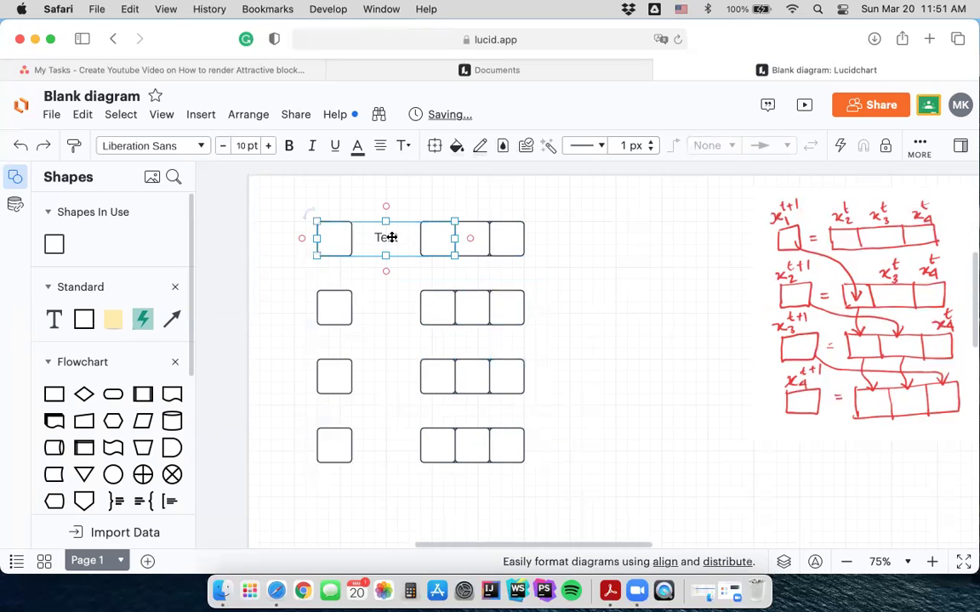
drag(453, 258, 409, 255)
drag(317, 255, 361, 254)
Replace the text box's placeholder with "=" and make the sign bold
double_click(385, 237)
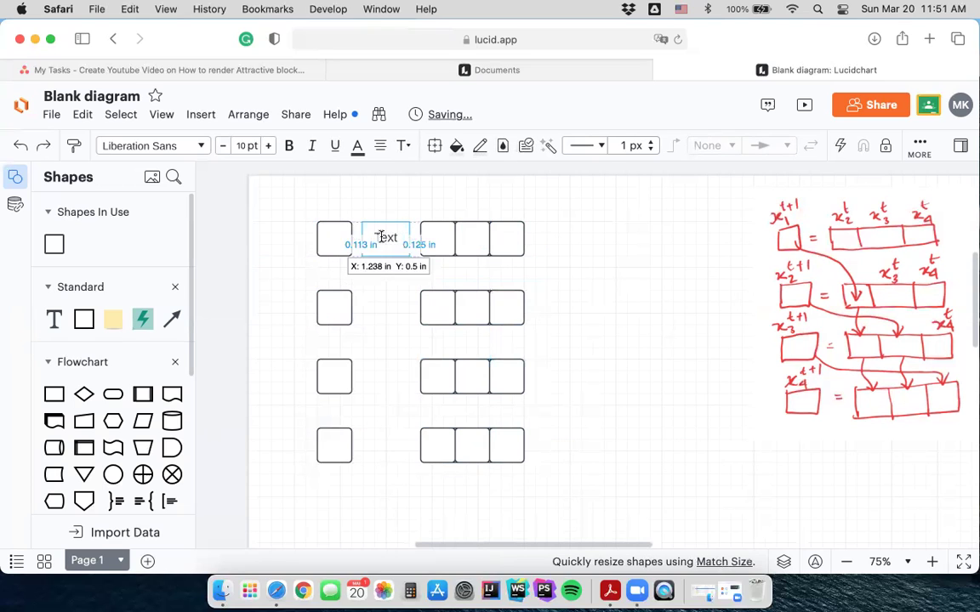
text(=)
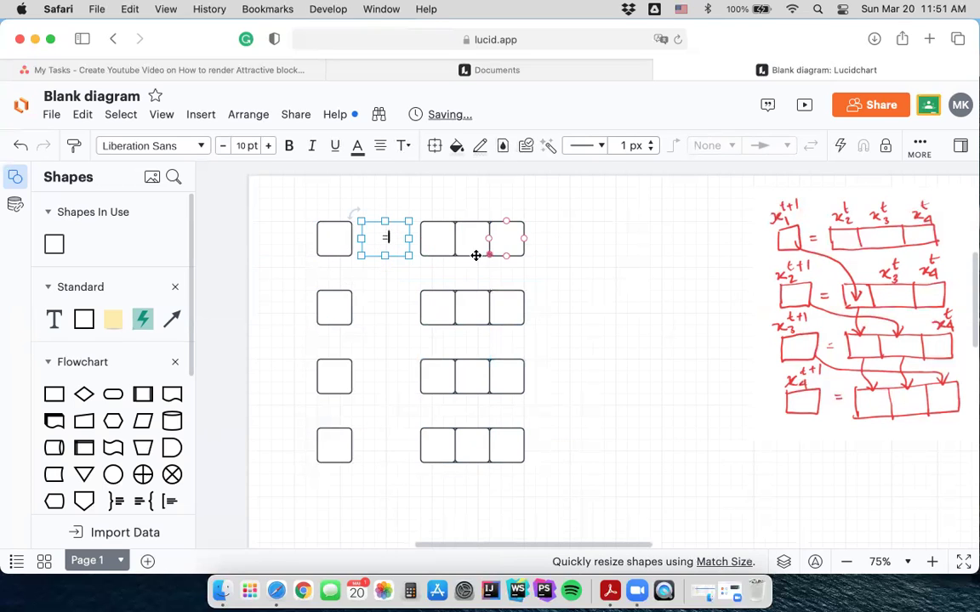
click(393, 240)
click(287, 147)
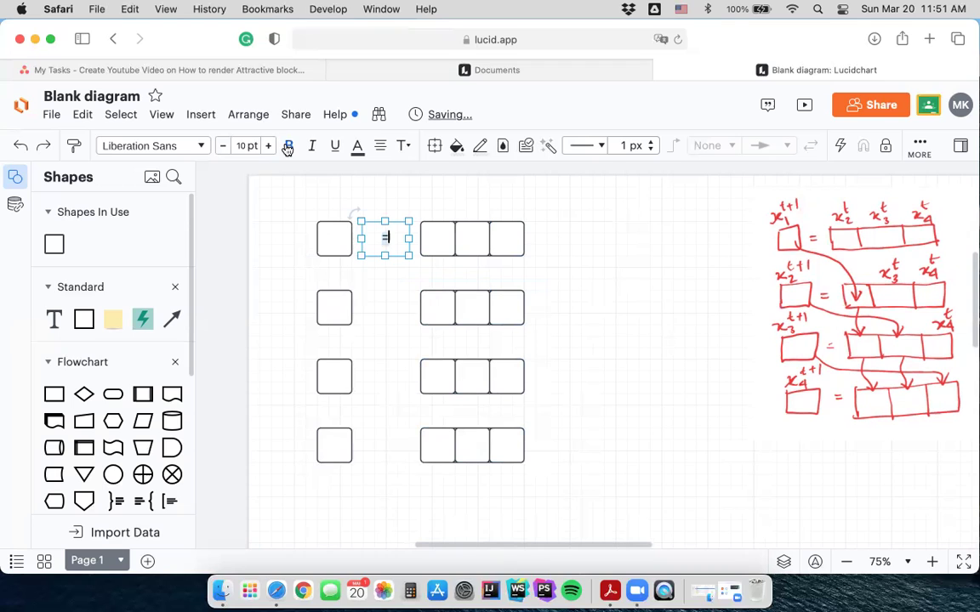
Set the "=" sign to 12 pt and fit its text box directly beside the first-row square
click(268, 147)
click(268, 148)
click(438, 198)
drag(387, 236, 376, 255)
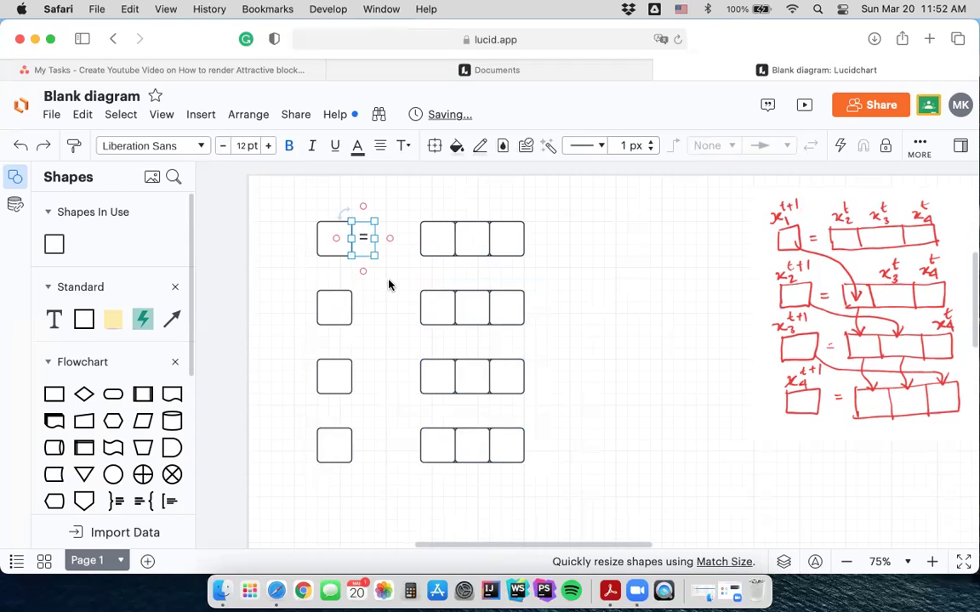
click(388, 285)
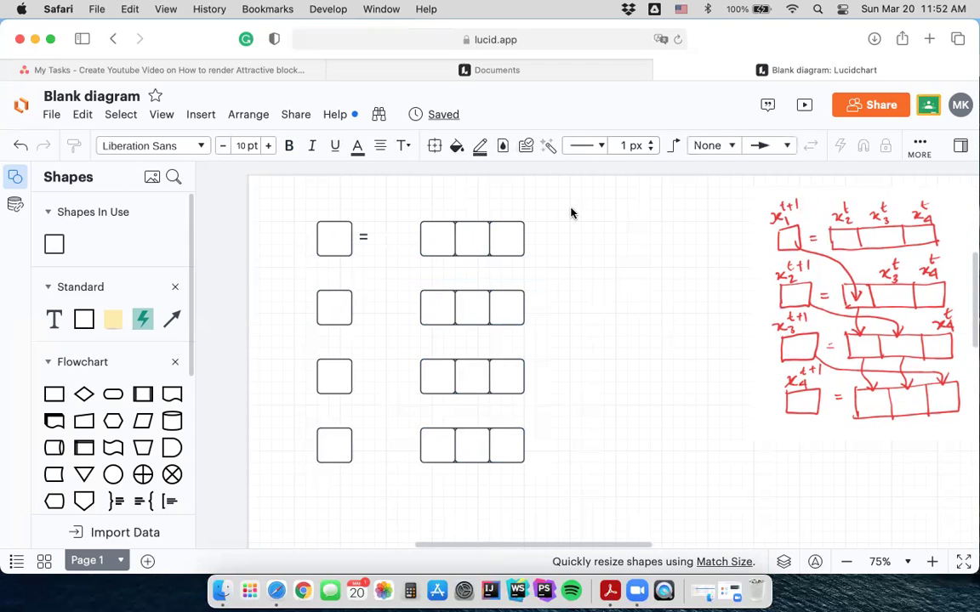
click(364, 238)
drag(375, 257, 389, 258)
Move the first row's three-cell block up against the equals sign's text box
click(595, 216)
drag(569, 204, 400, 239)
click(605, 264)
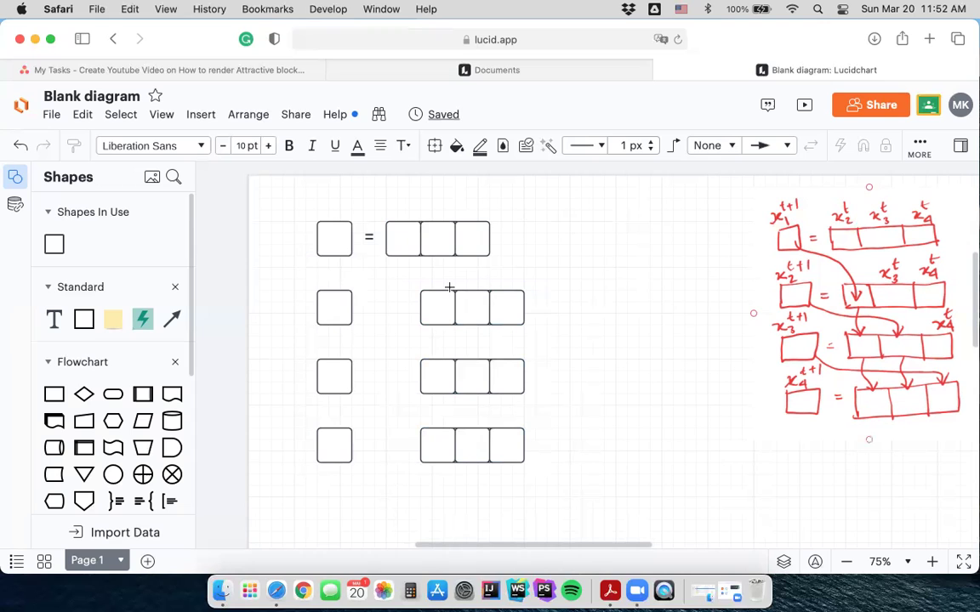
Add a text box above the first square, narrow it to the square's width and replace its placeholder with "x"
drag(54, 319, 332, 240)
drag(258, 235, 329, 235)
drag(395, 235, 334, 242)
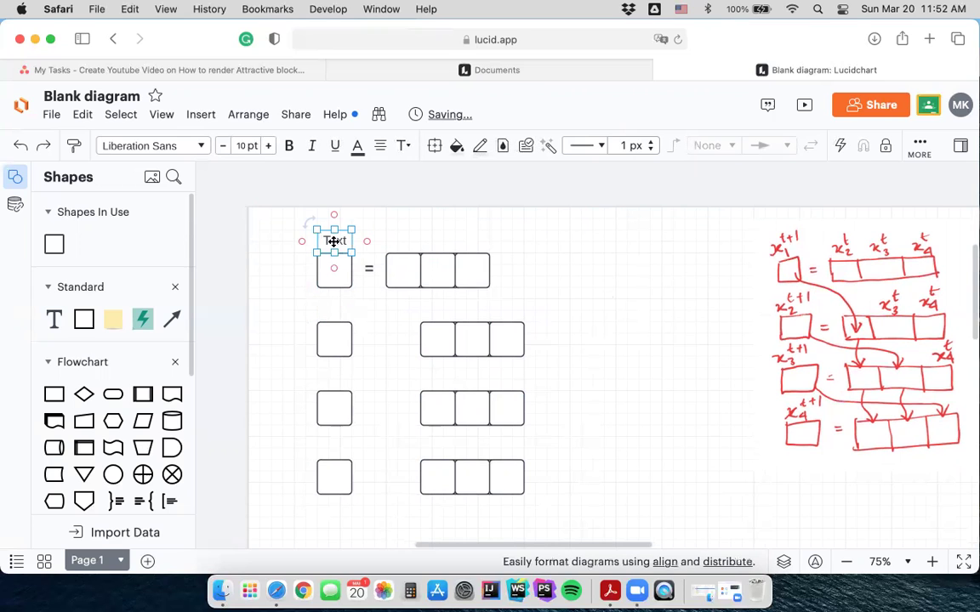
double_click(334, 242)
key(BackSpace)
text(x)
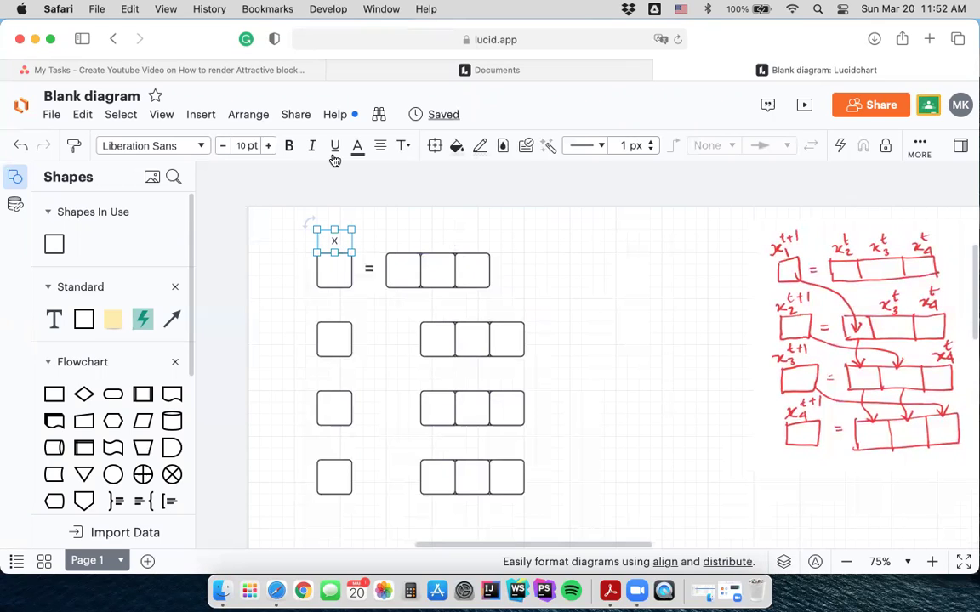
Try to turn on subscript formatting for the "x" label above the first square
click(406, 146)
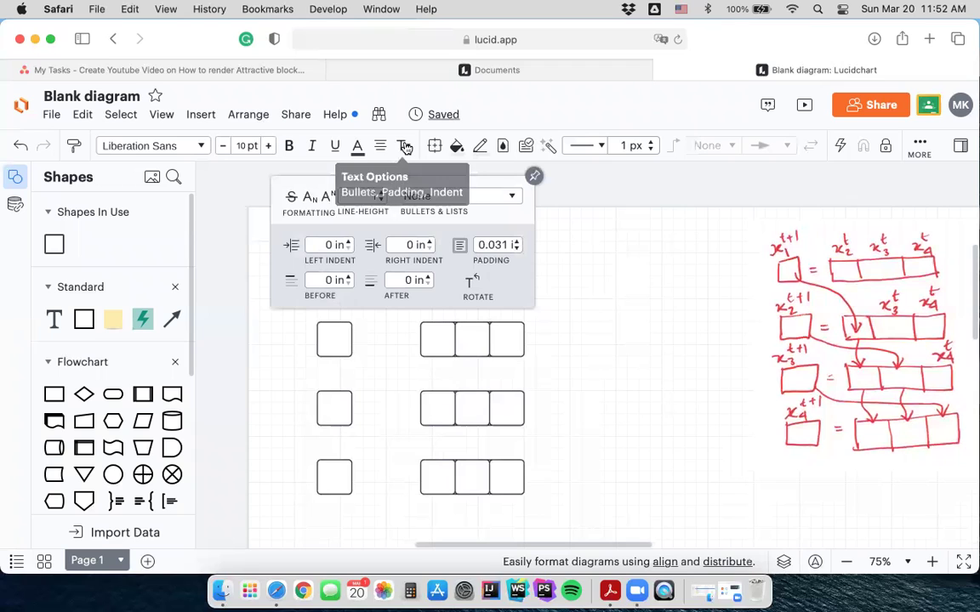
click(406, 146)
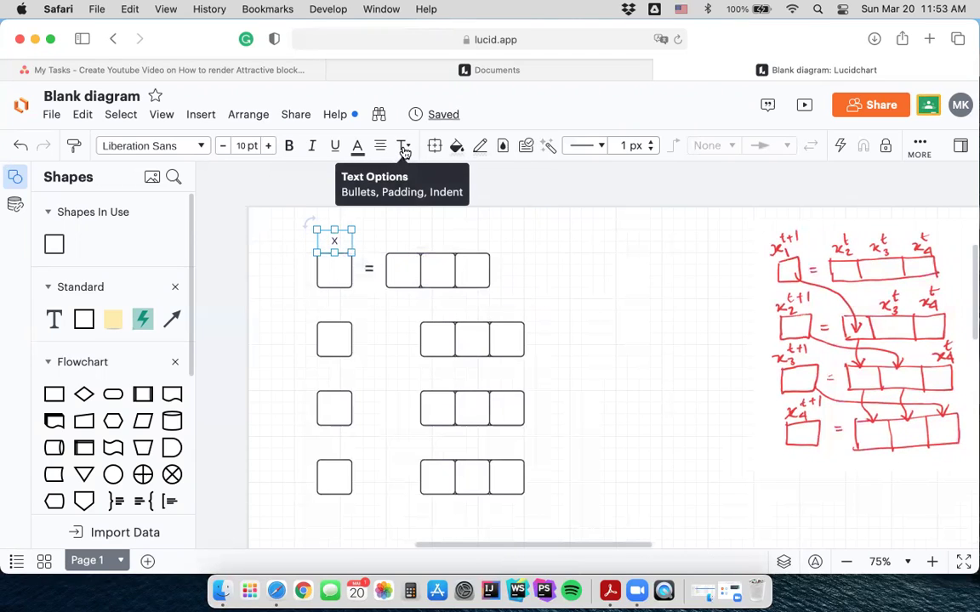
click(405, 147)
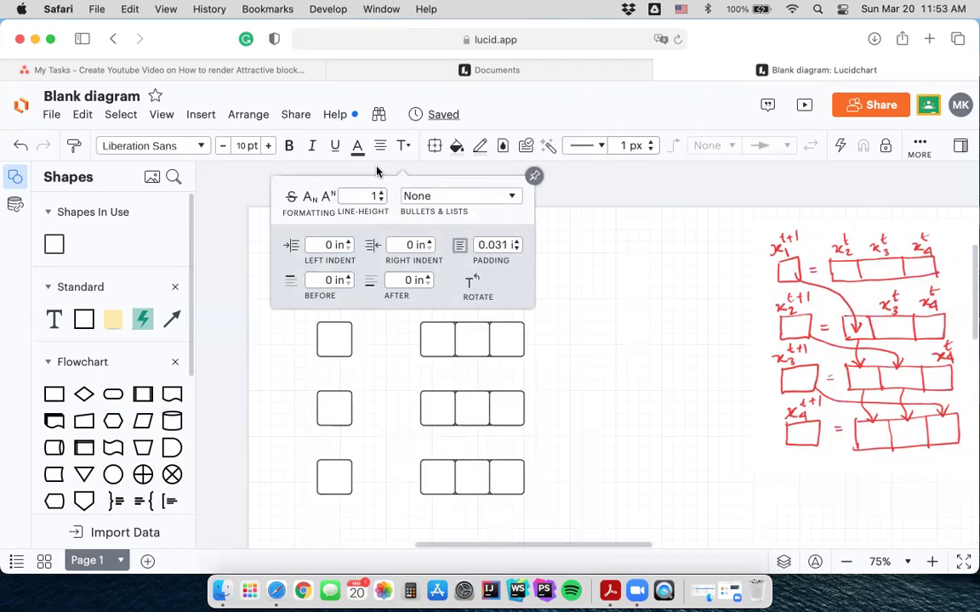
click(310, 198)
click(595, 232)
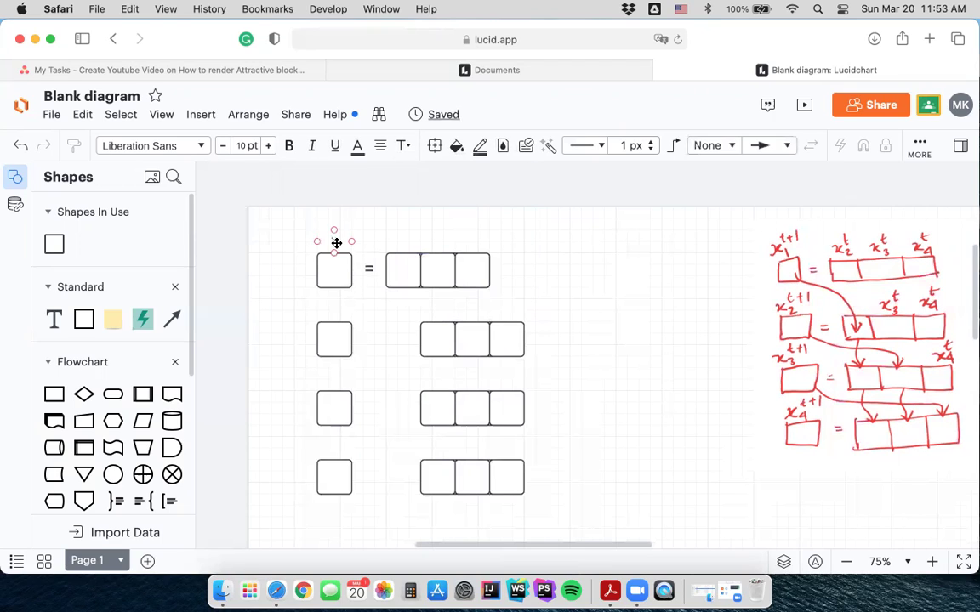
Append "1" to the "x" label above the first square and format the digit as subscript
click(337, 243)
text(1)
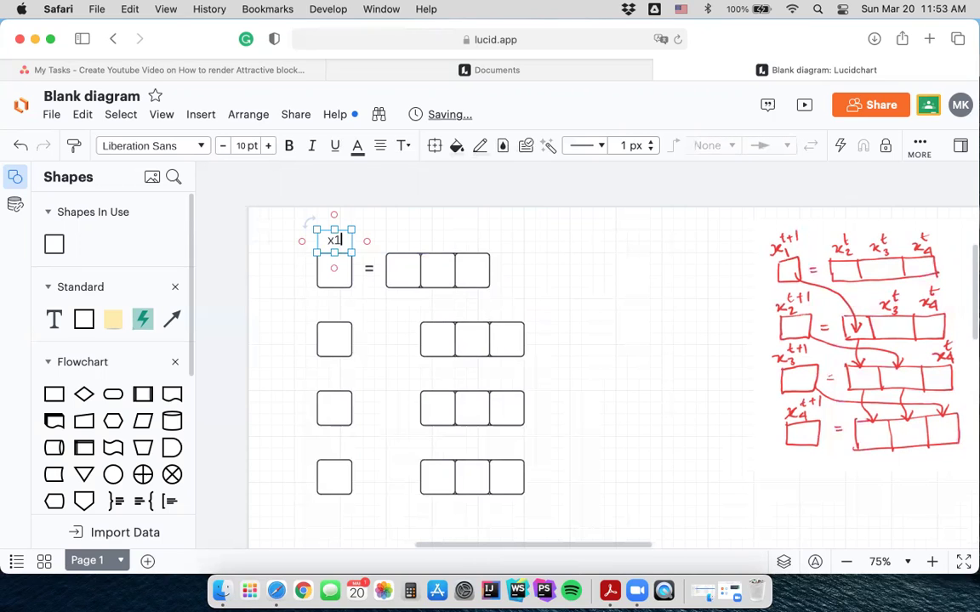
click(404, 145)
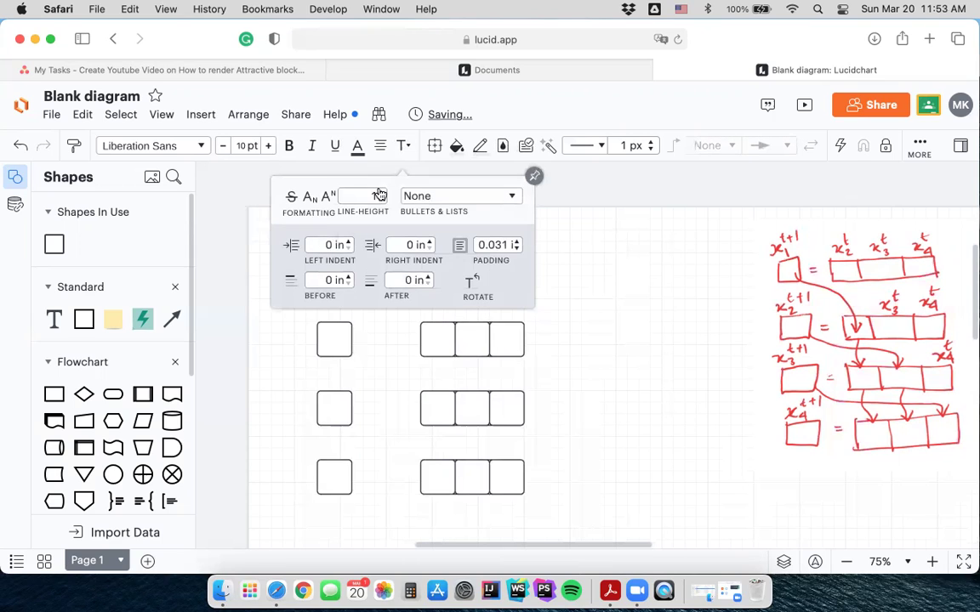
click(308, 198)
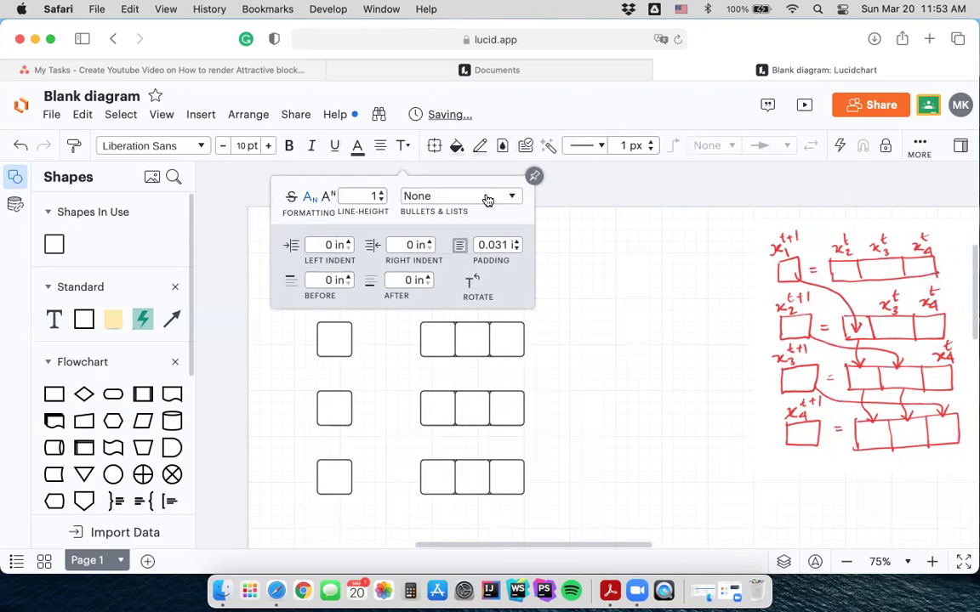
click(405, 148)
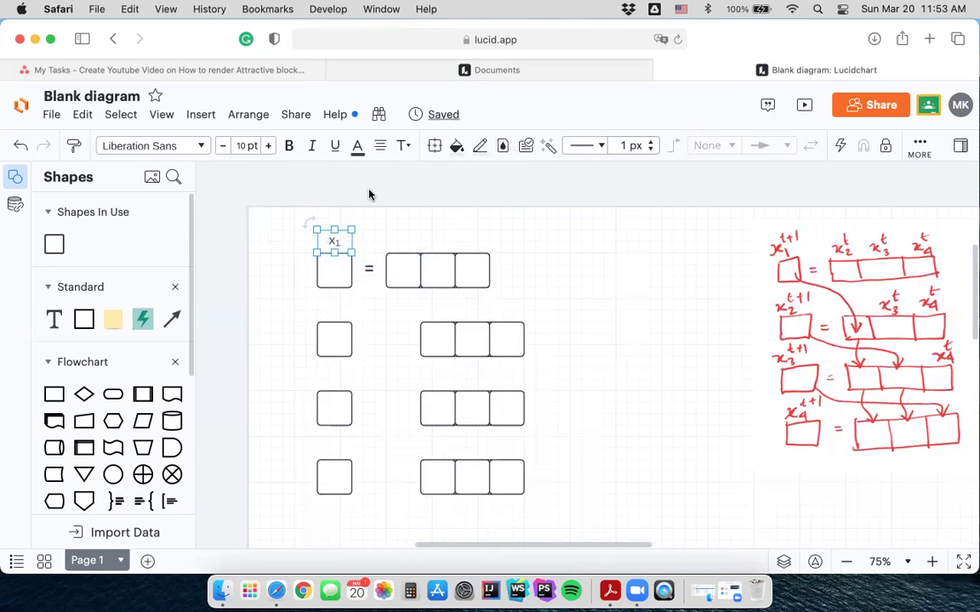
Add "t+1" as superscript after the subscript 1 in the first square's label
click(404, 147)
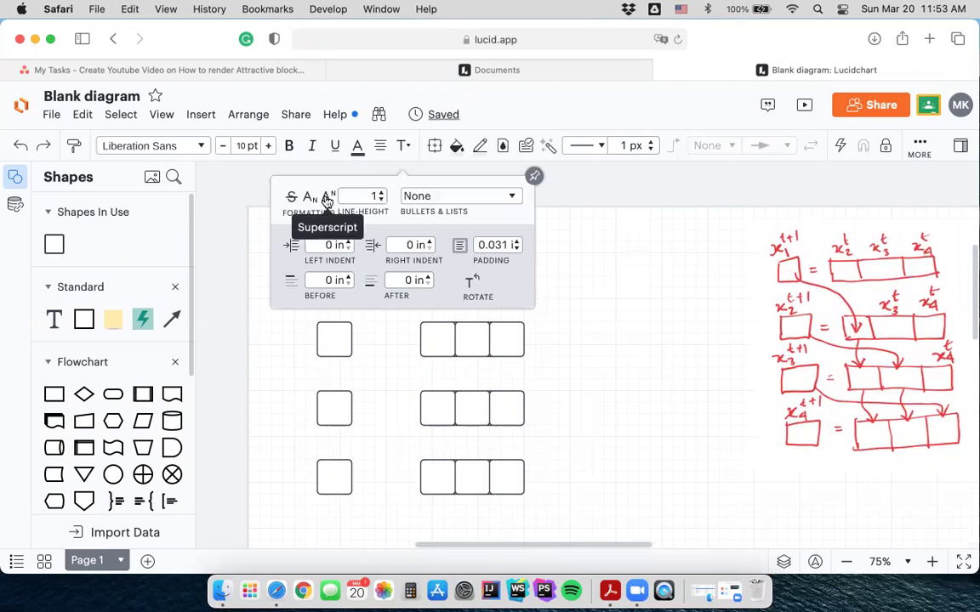
click(405, 148)
click(405, 150)
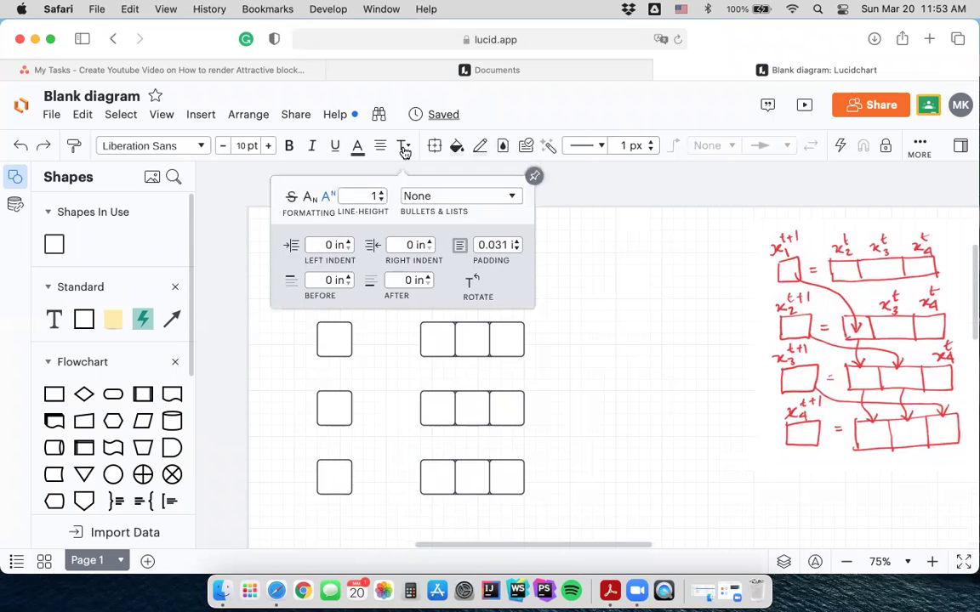
click(405, 151)
click(405, 151)
click(405, 150)
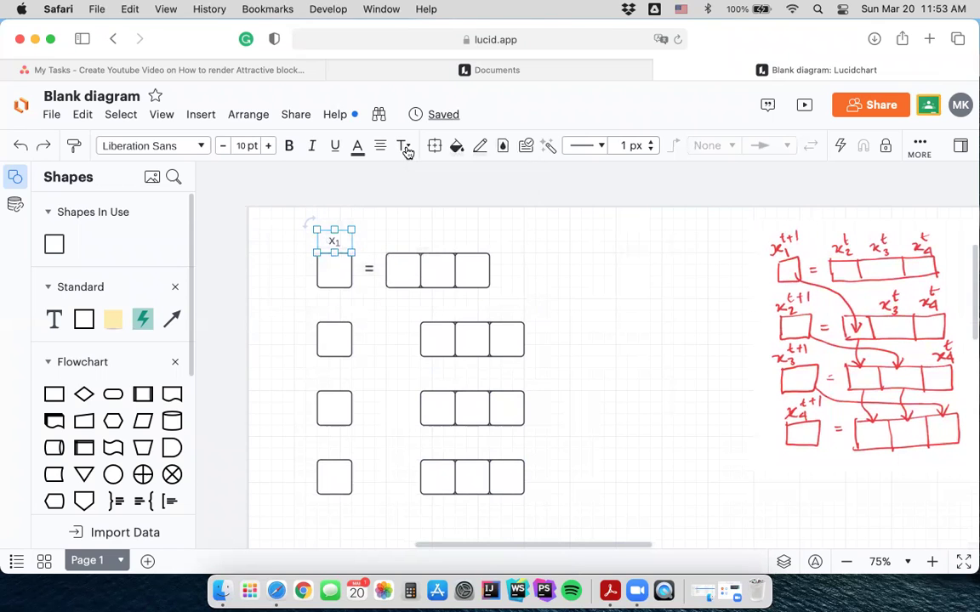
text(t+1)
click(464, 227)
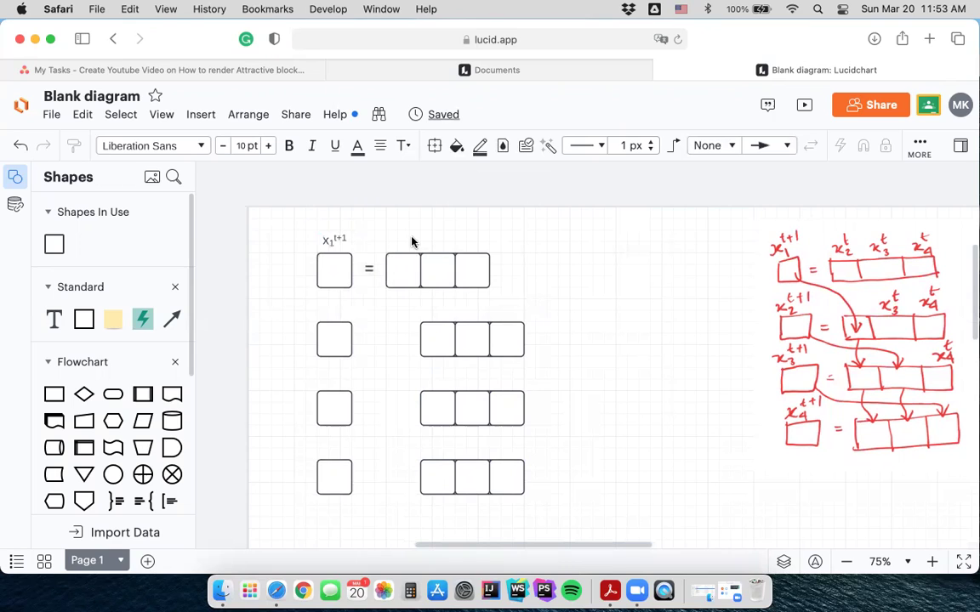
Copy the first square's label and place one copy above each of the first row's three cells
click(333, 240)
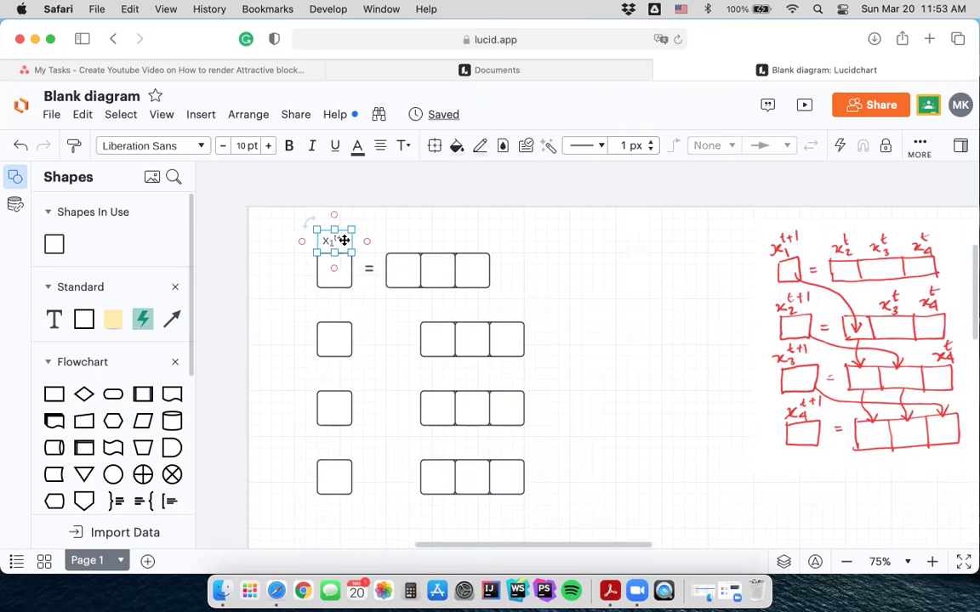
key(super+c)
key(super+v)
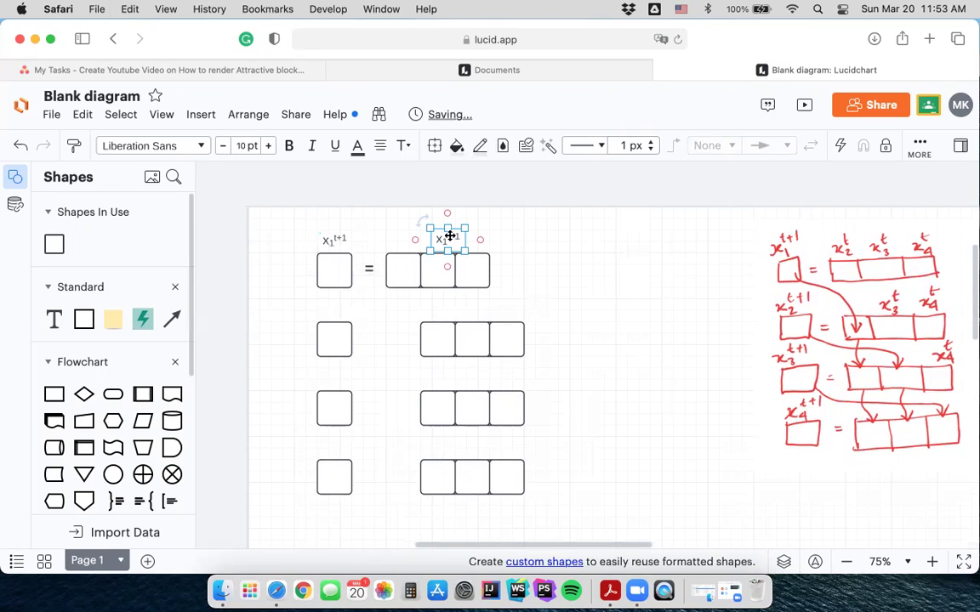
drag(444, 236, 401, 236)
key(super+v)
mouse_move(466, 241)
mouse_down()
mouse_move(438, 238)
mouse_move(486, 237)
mouse_move(467, 241)
mouse_up()
Change the label above the first cell to x with subscript 2 and superscript t
click(405, 241)
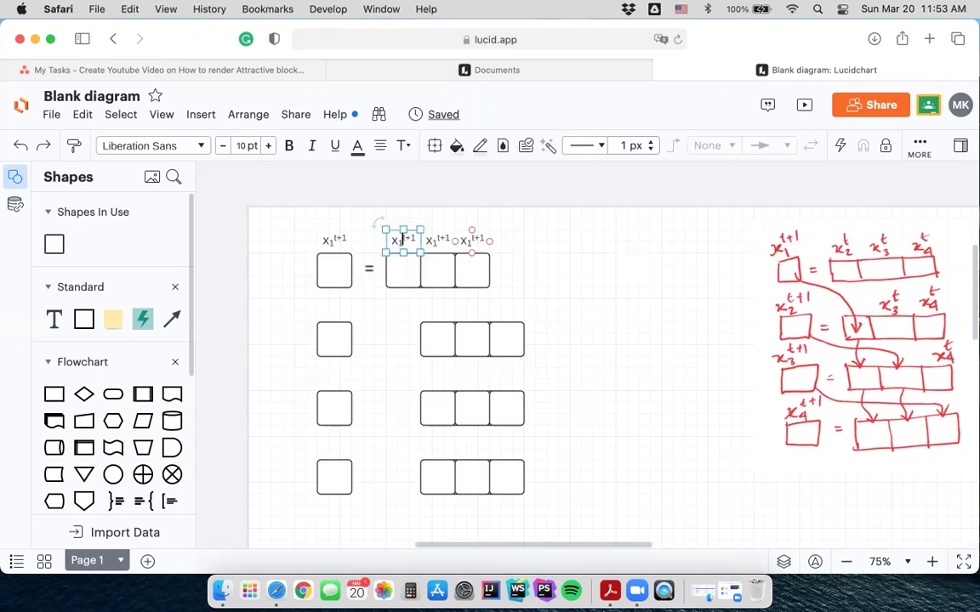
key(BackSpace)
text(2)
key(BackSpace)
key(BackSpace)
Change the label above the middle cell to x with subscript 3 and superscript t
double_click(439, 240)
click(437, 243)
key(BackSpace)
text(3)
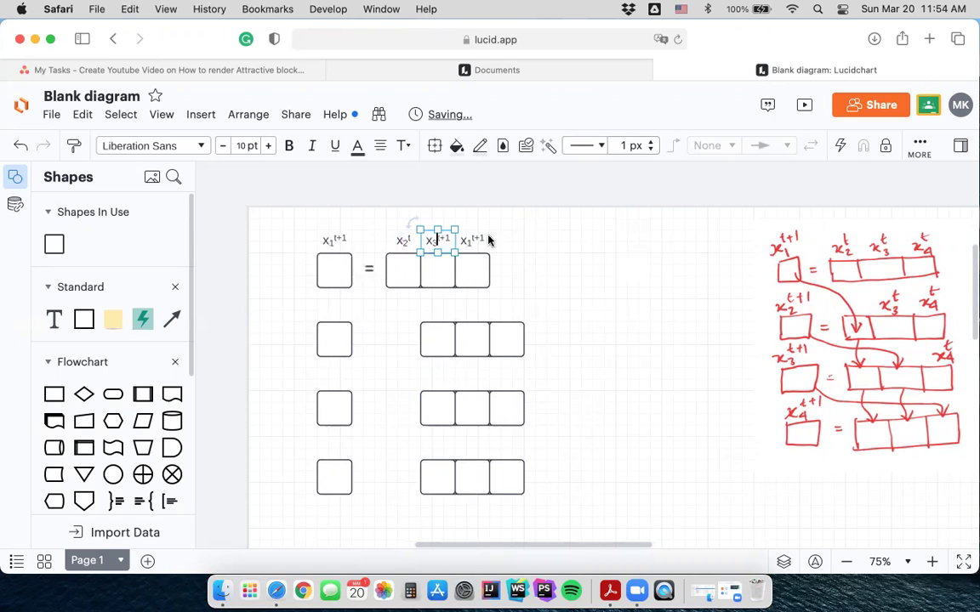
click(449, 240)
key(BackSpace)
key(BackSpace)
key(BackSpace)
text(t)
Change the label above the last cell to x with subscript 4 and superscript t
click(471, 241)
key(BackSpace)
text(4)
key(BackSpace)
key(BackSpace)
key(BackSpace)
text(t)
click(630, 258)
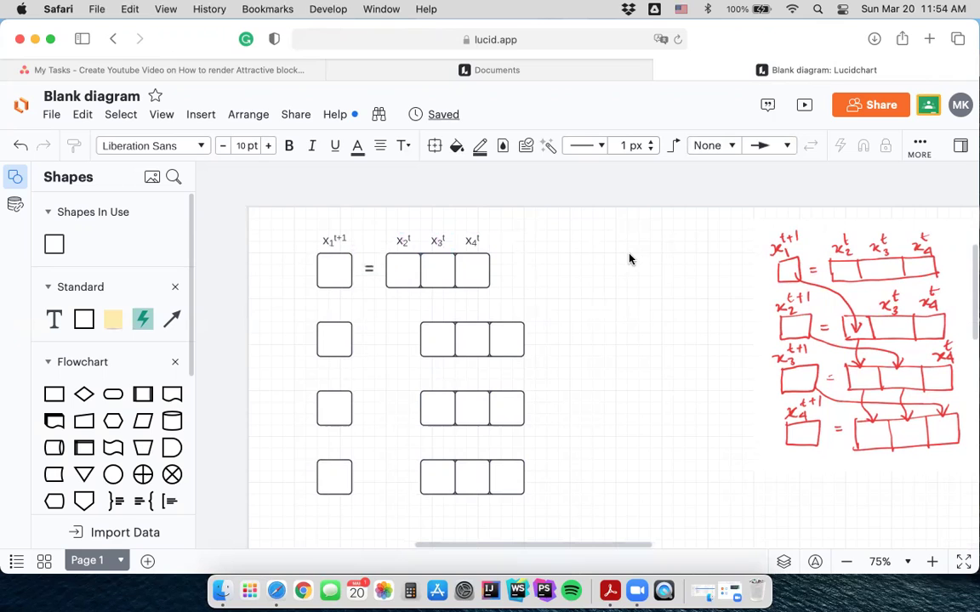
Make the labels above the first square and the first cell bold at 11 pt
drag(329, 236, 332, 241)
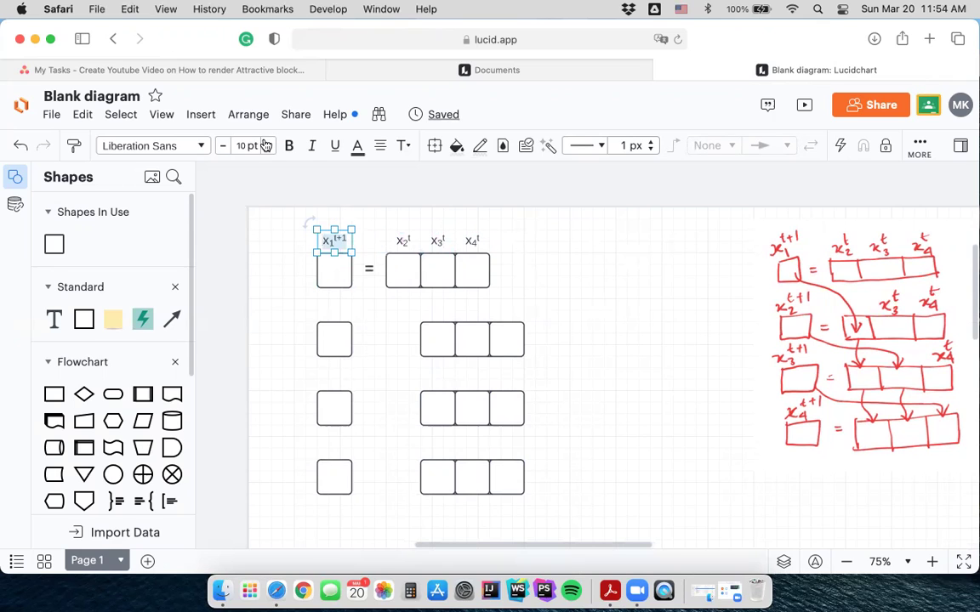
click(270, 146)
click(568, 261)
click(405, 243)
double_click(405, 243)
key(super+b)
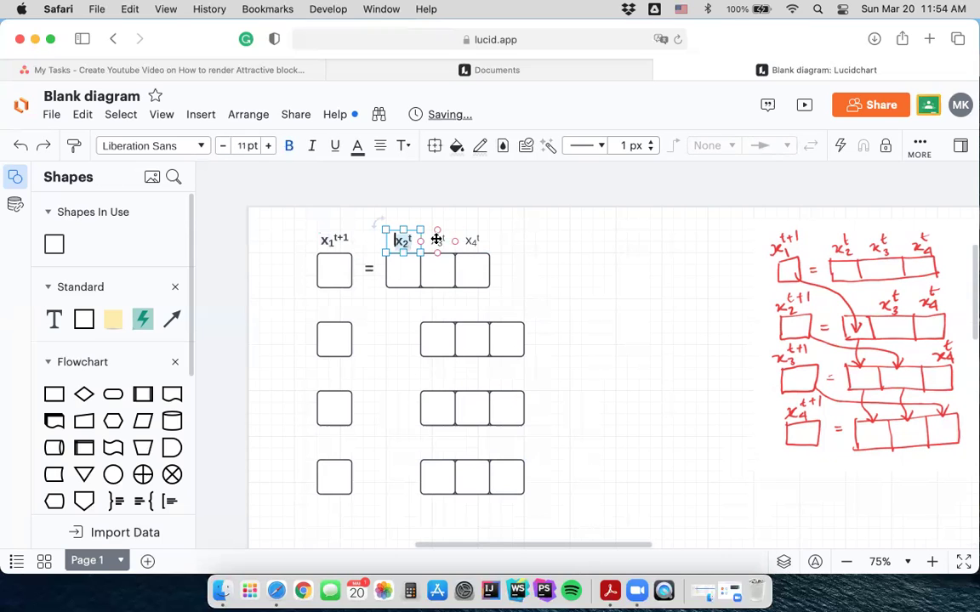
Make the labels above the middle and last cells bold at 11 pt
click(436, 241)
click(262, 148)
click(268, 146)
double_click(469, 241)
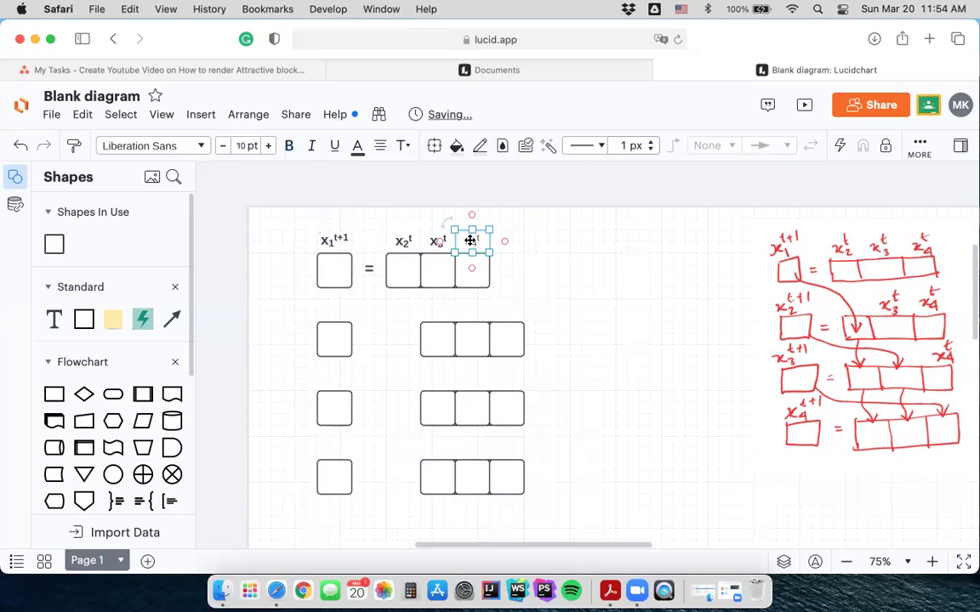
click(269, 147)
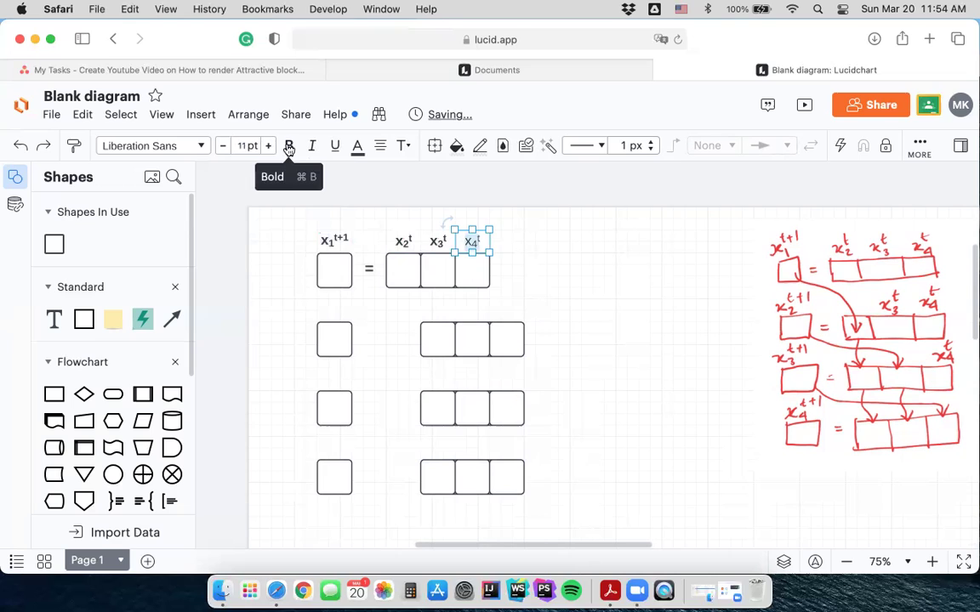
click(580, 287)
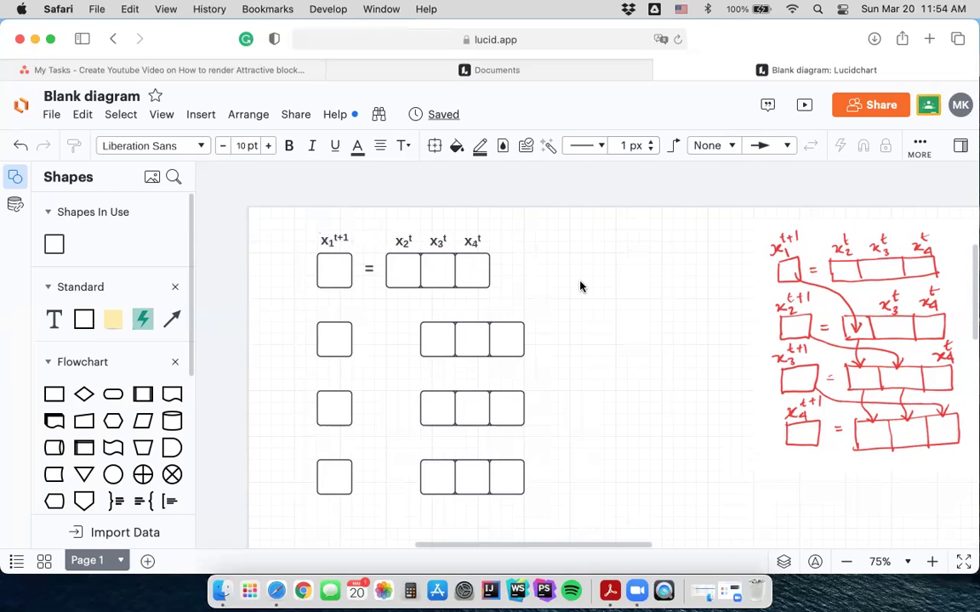
Thicken the outlines of the first-row square and its three cells to 3 px
click(333, 264)
click(654, 143)
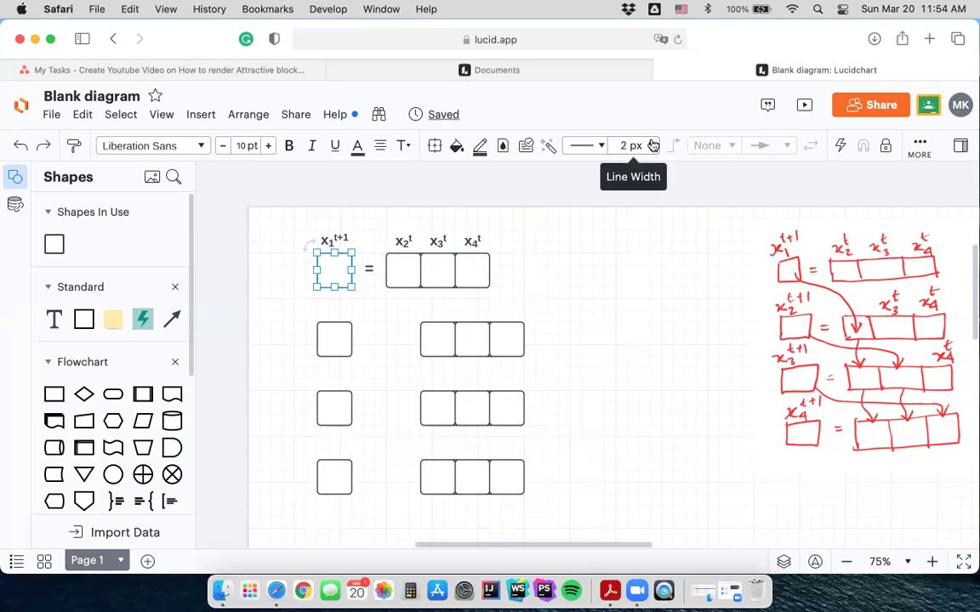
click(614, 291)
click(400, 269)
click(653, 143)
click(437, 269)
click(651, 143)
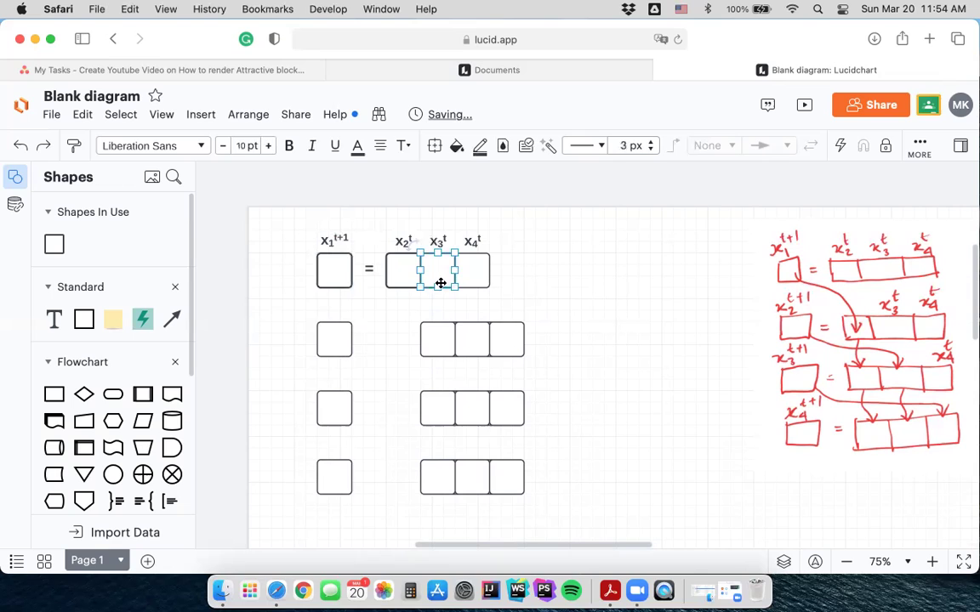
click(475, 270)
click(653, 143)
click(589, 304)
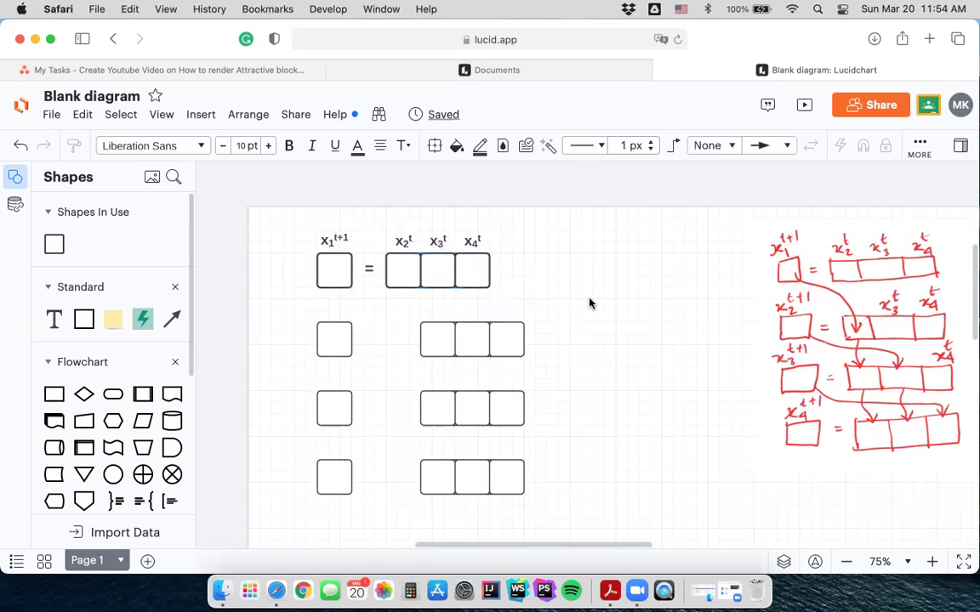
Delete the three unlabelled lower rows and place a copy of the whole labelled row aligned beneath the first
drag(560, 315, 291, 466)
key(Delete)
drag(529, 252, 295, 260)
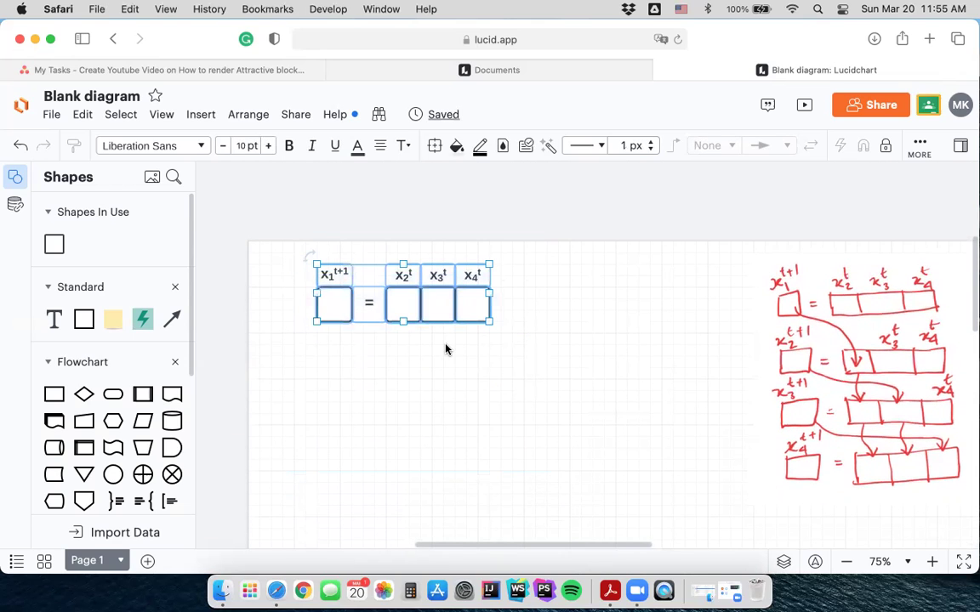
scroll(445, 348, down, 2)
drag(341, 278, 337, 328)
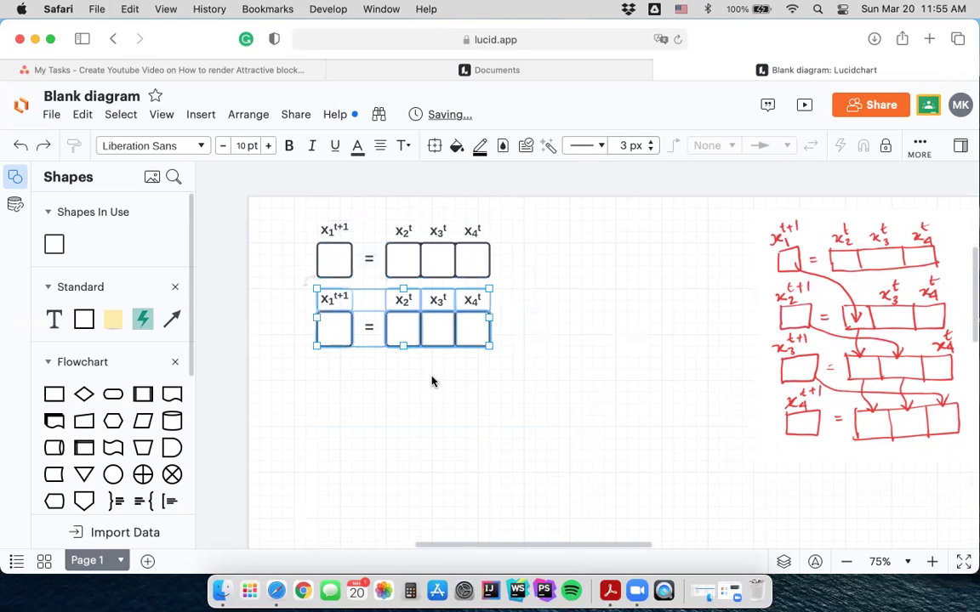
Paste another copy of the labelled row and align it beneath the second row with a 0.125 in gap
key(super+v)
drag(379, 387, 341, 395)
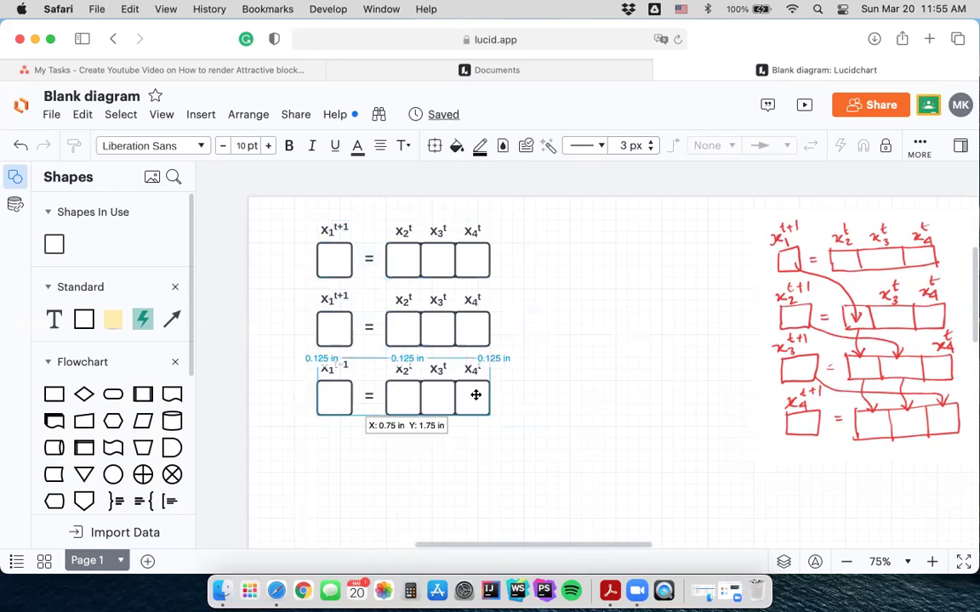
click(575, 410)
Paste another copy of the labelled row and align it beneath the third row as the fourth row
scroll(575, 411, down, 2)
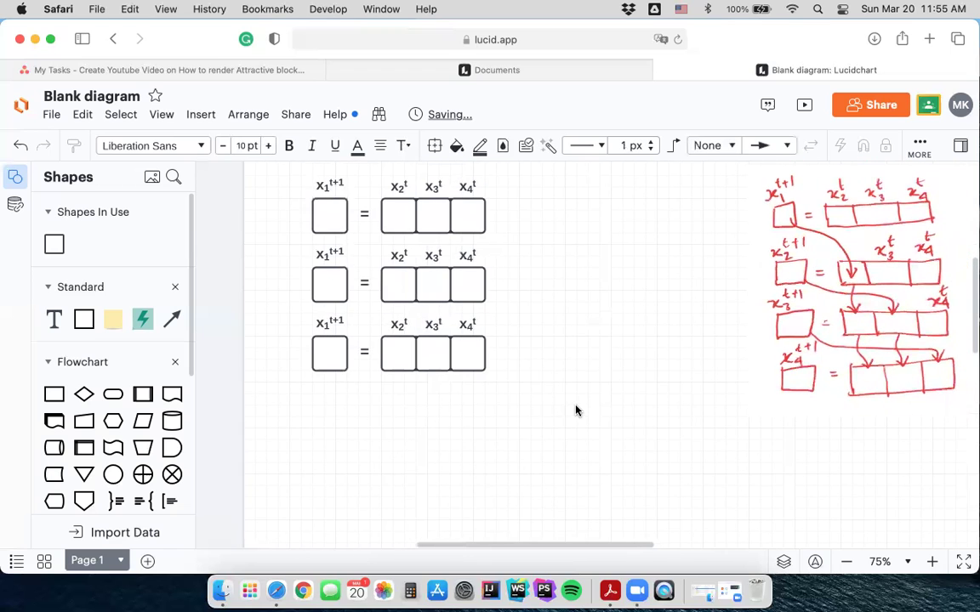
key(super+v)
mouse_move(507, 414)
mouse_down()
mouse_move(355, 416)
mouse_move(372, 416)
mouse_up()
key(super+z)
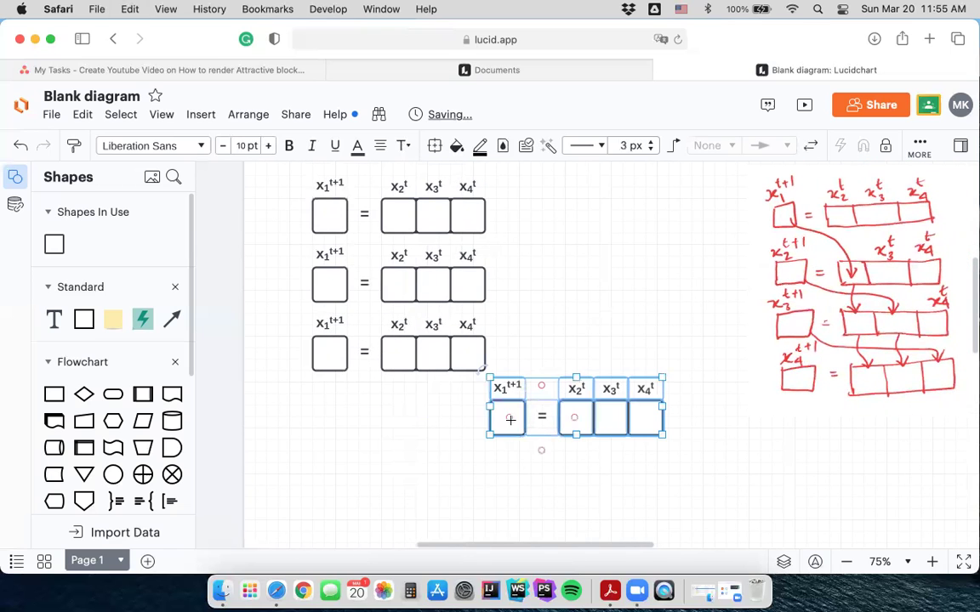
click(511, 462)
drag(687, 369, 333, 423)
click(572, 389)
scroll(573, 393, up, 1)
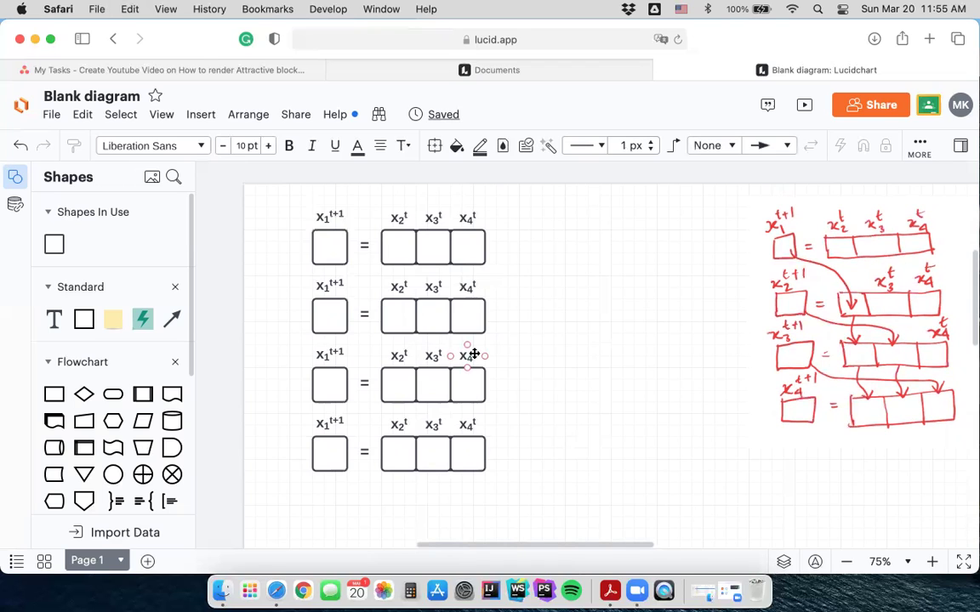
Relabel the second-row square with subscript 2 and delete the label above that row's first cell
drag(330, 284, 330, 284)
double_click(330, 286)
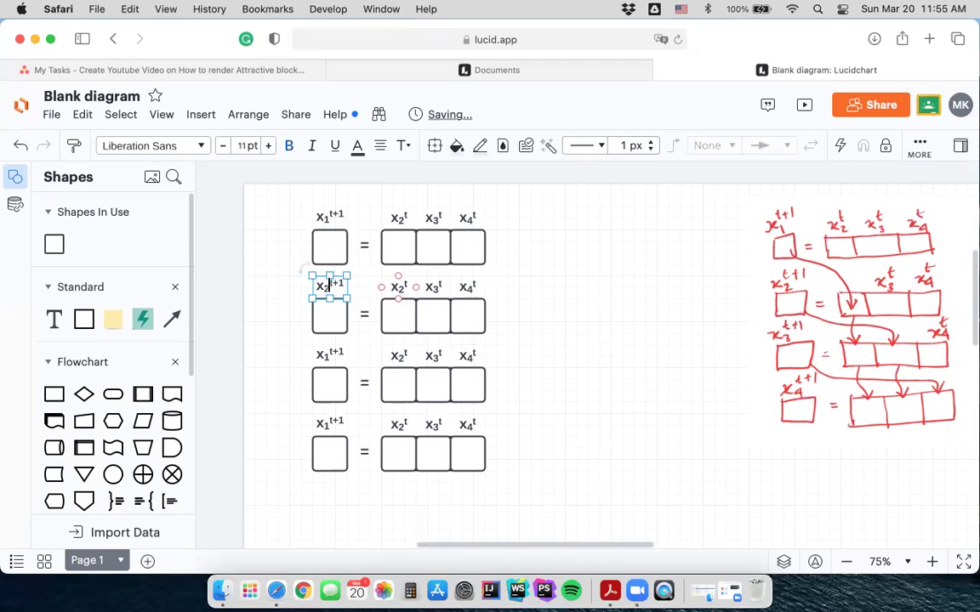
click(399, 287)
key(Delete)
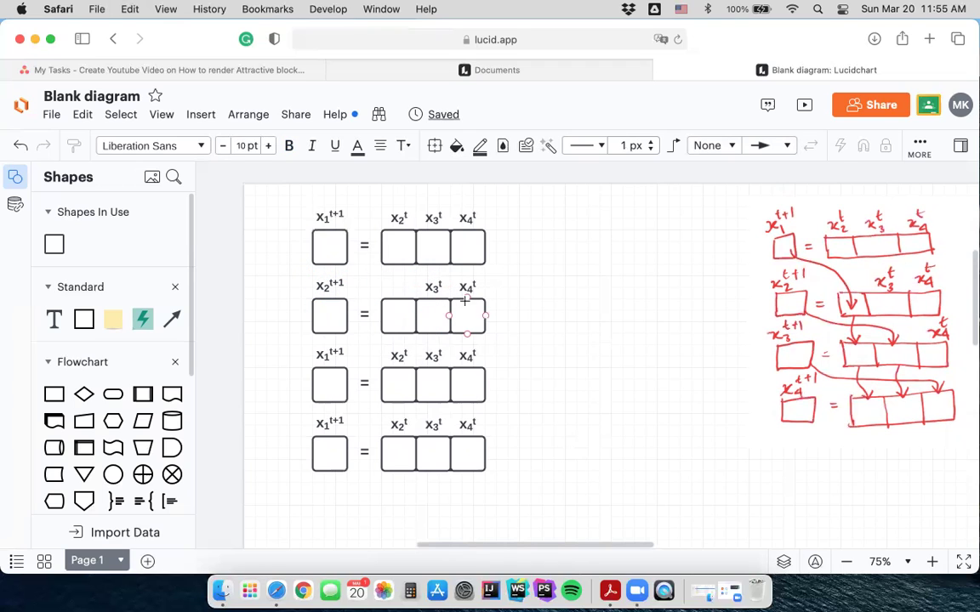
Relabel the third-row square with subscript 3 and delete the labels above that row's first and middle cells
click(328, 356)
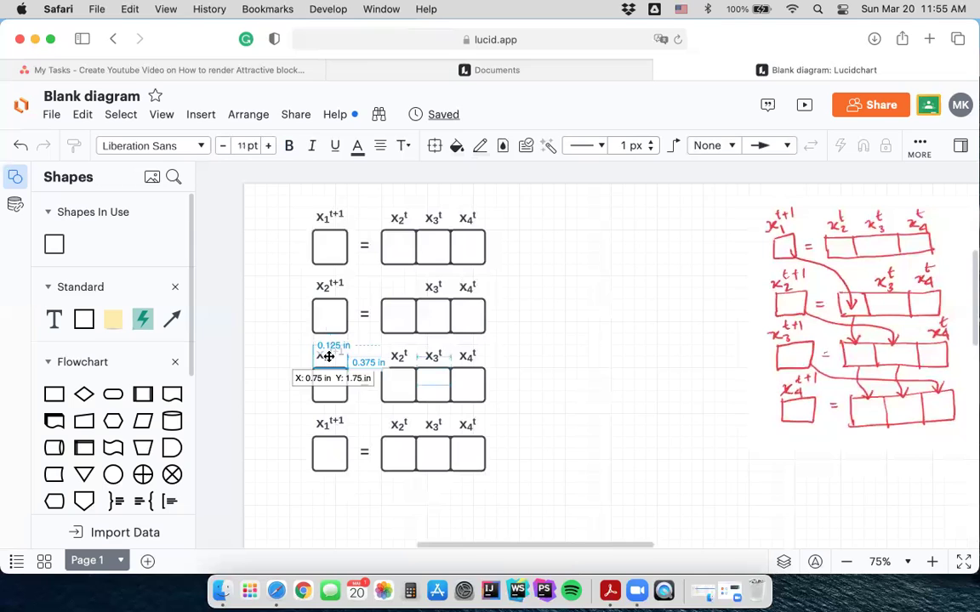
click(330, 356)
key(BackSpace)
text(3)
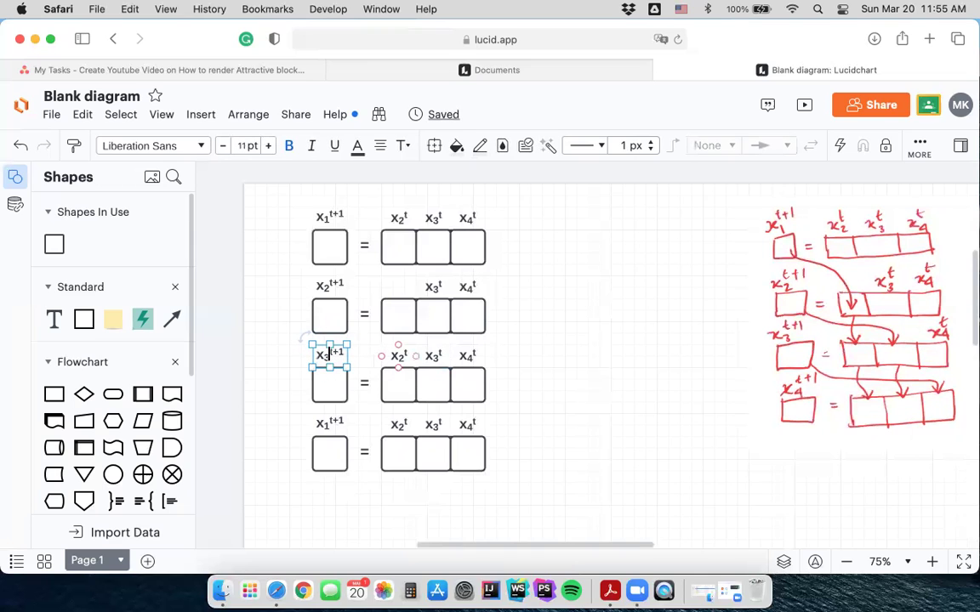
click(433, 353)
key(BackSpace)
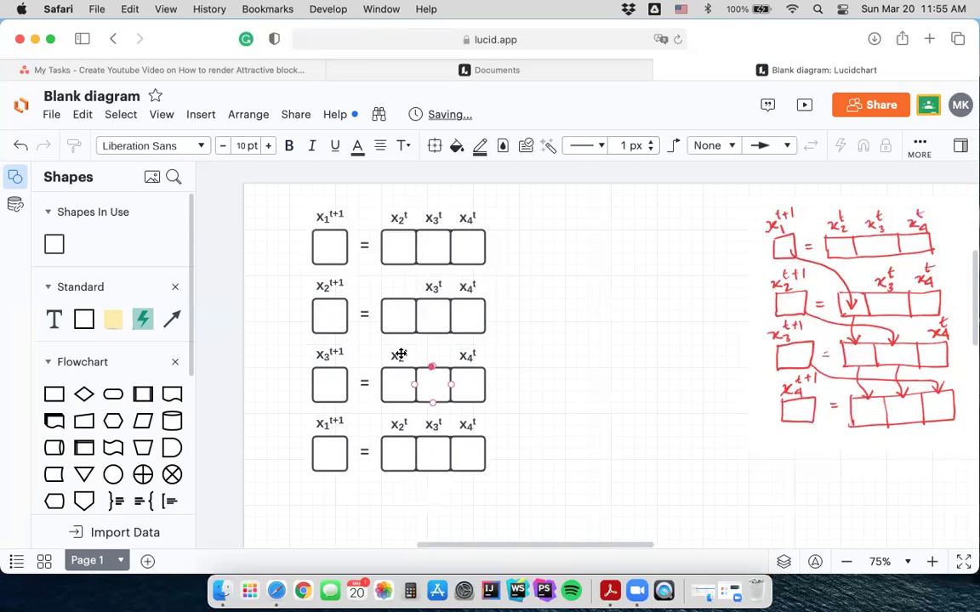
click(398, 354)
key(BackSpace)
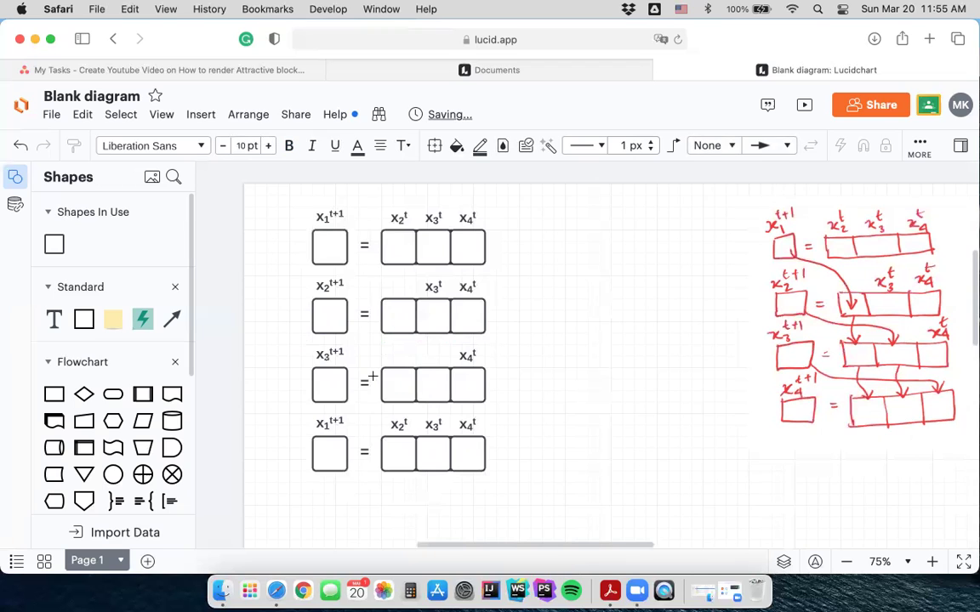
Relabel the fourth-row square with subscript 4 and delete the labels above all three of that row's cells
double_click(328, 423)
click(330, 424)
key(BackSpace)
text(4)
click(398, 424)
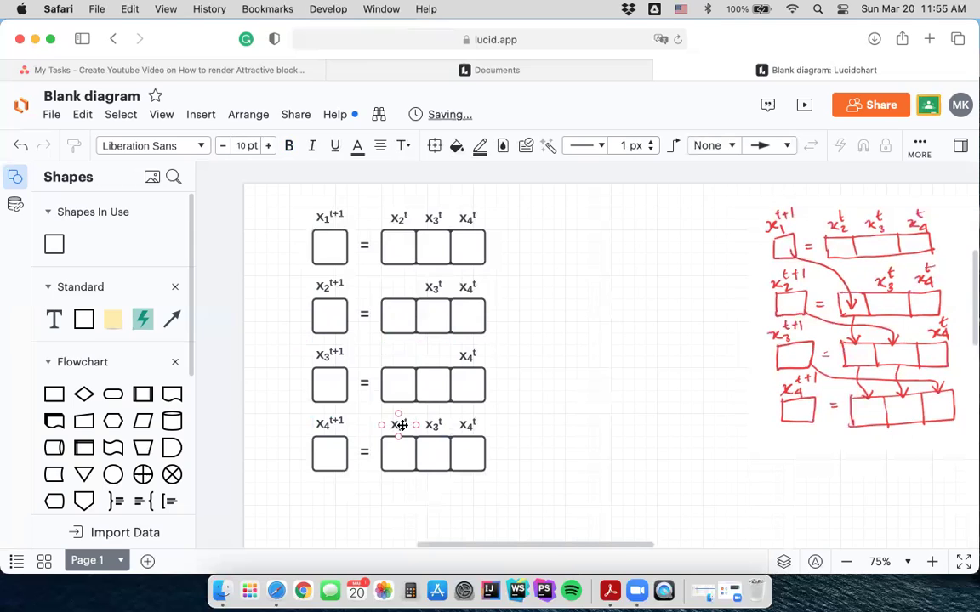
key(BackSpace)
click(433, 424)
key(BackSpace)
click(466, 425)
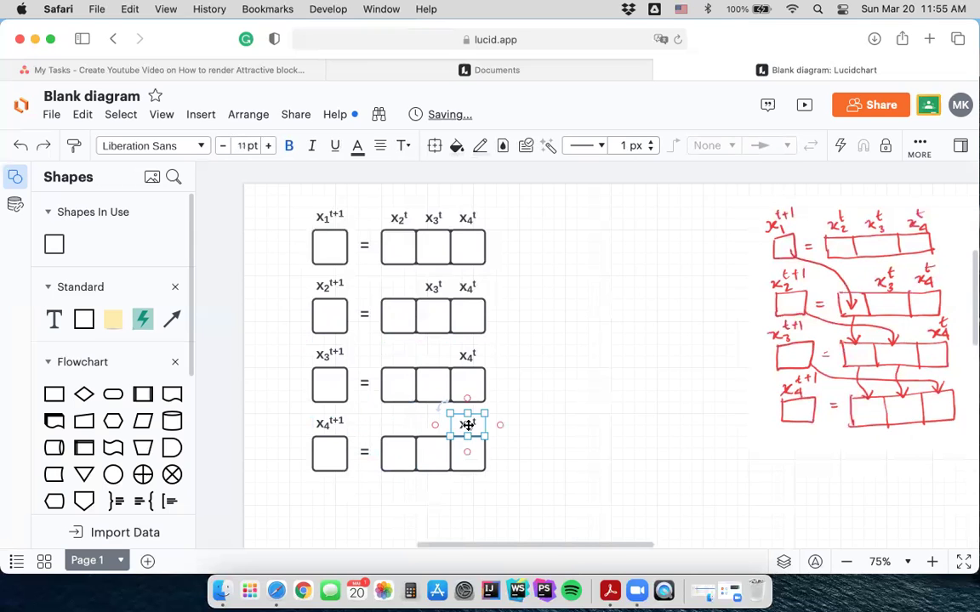
key(BackSpace)
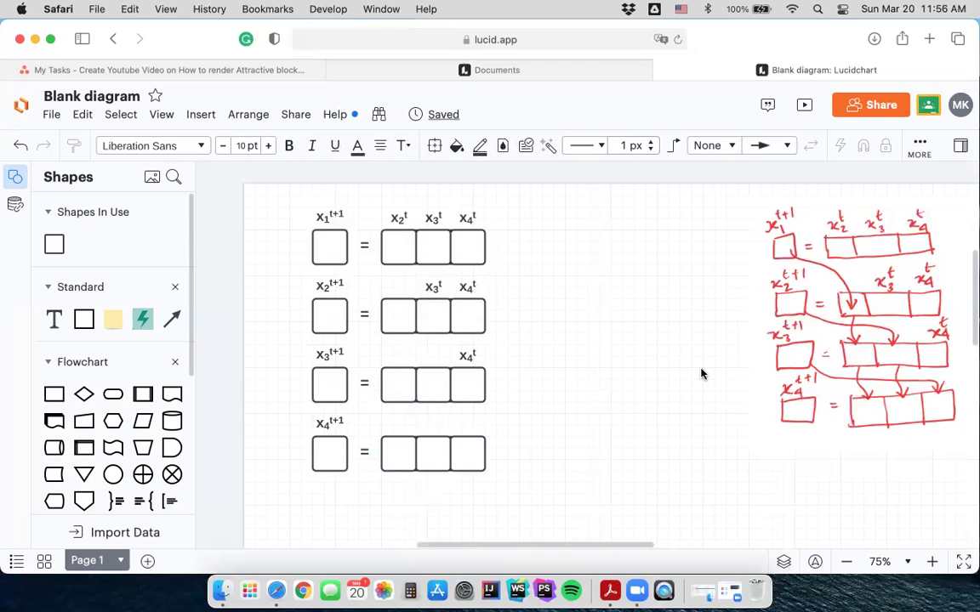
Connect the first-row square to the second row's first cell with a 3 px arrow
click(781, 245)
click(597, 340)
click(330, 266)
drag(330, 265, 400, 295)
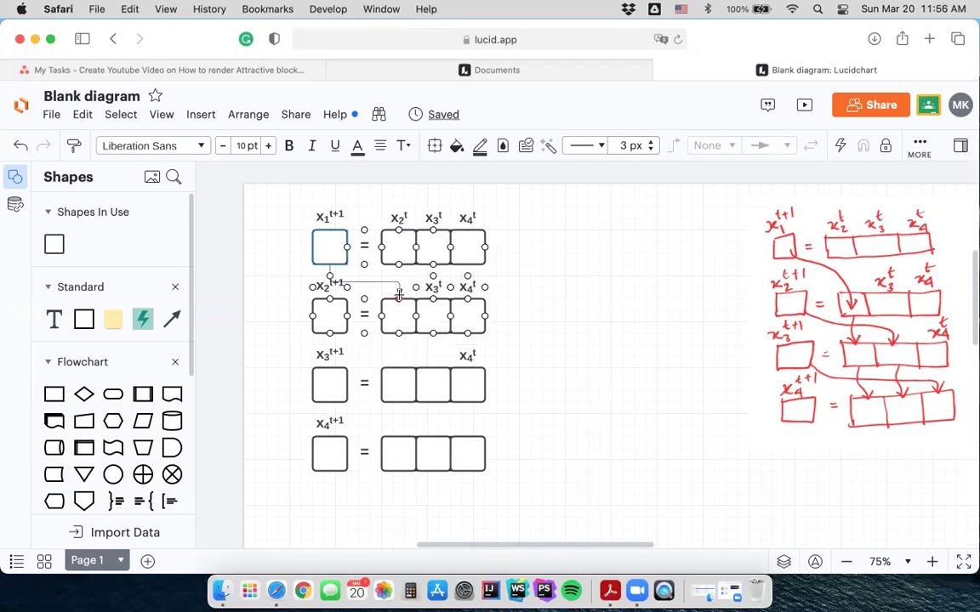
drag(400, 295, 399, 295)
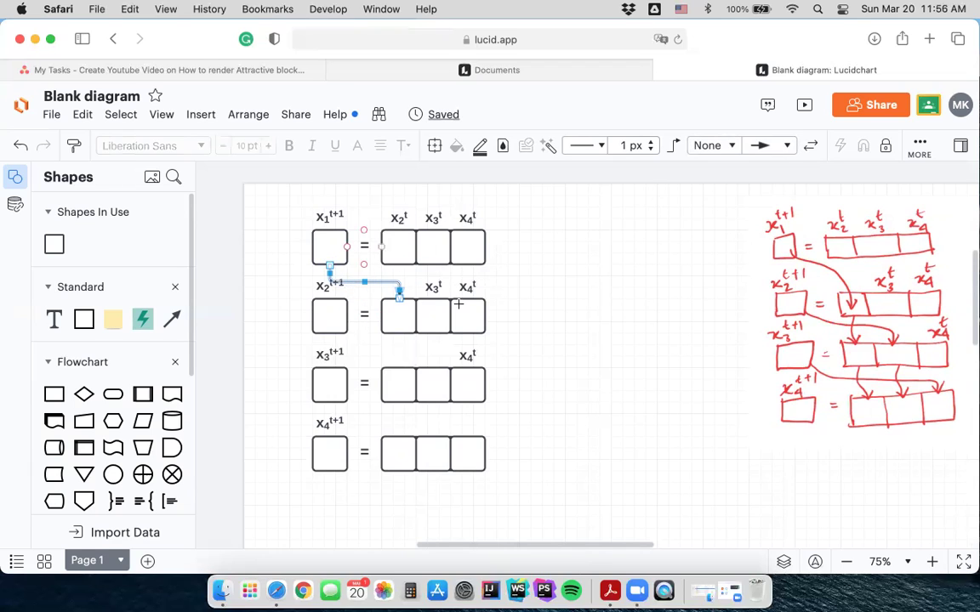
click(652, 142)
click(652, 142)
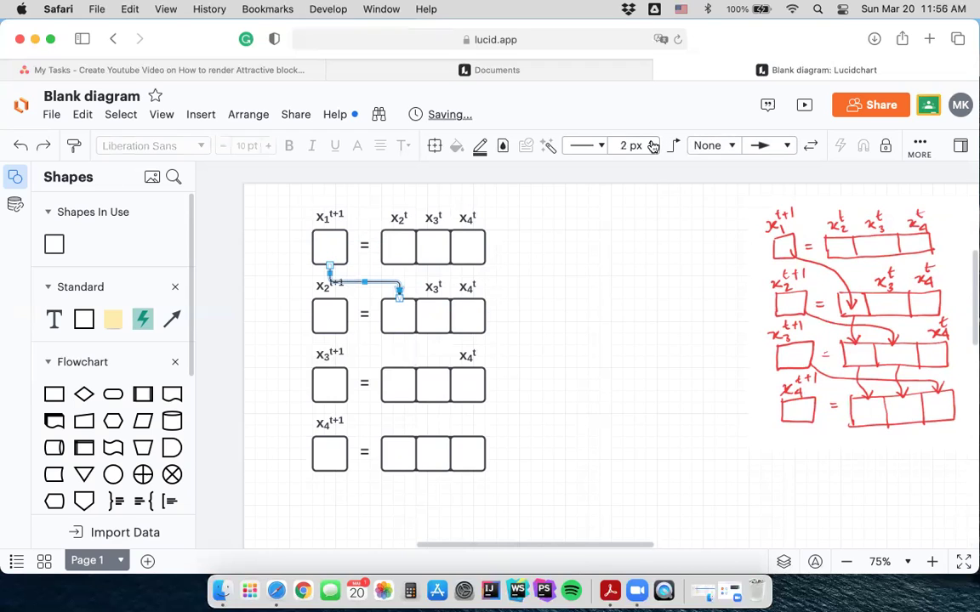
click(623, 313)
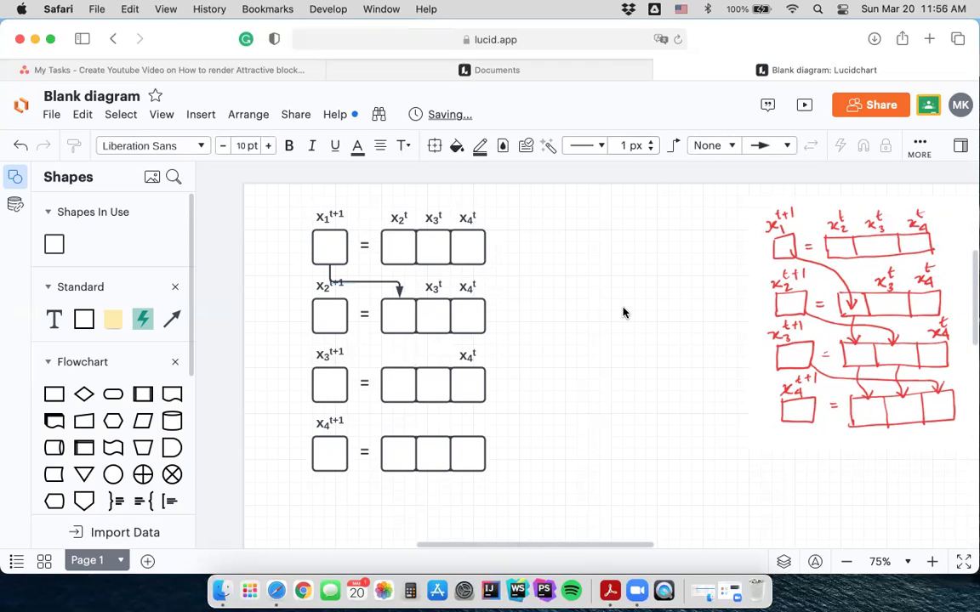
Raise the arrow's horizontal segment so that it clears the second-row square's label
click(371, 283)
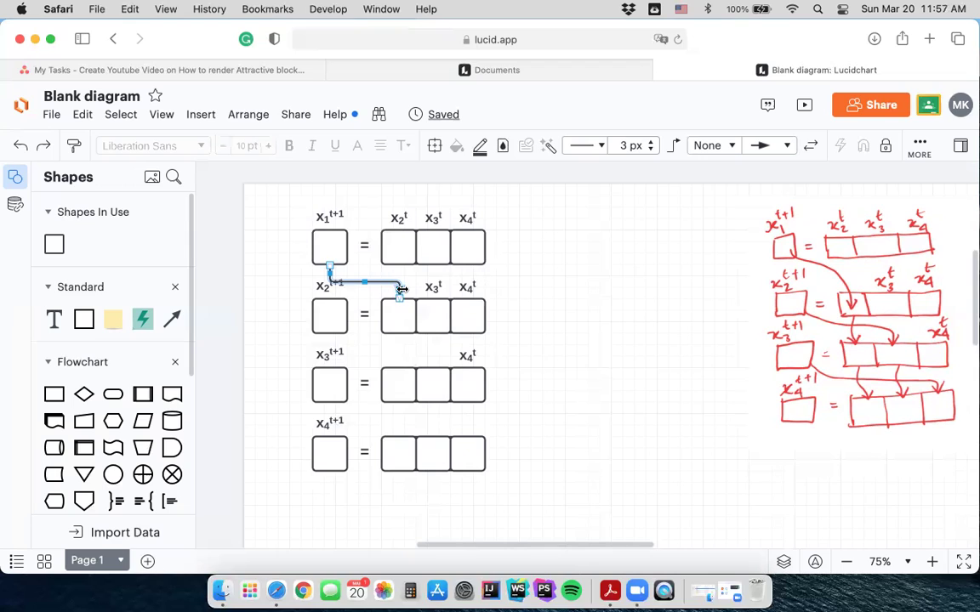
drag(362, 283, 364, 277)
click(364, 277)
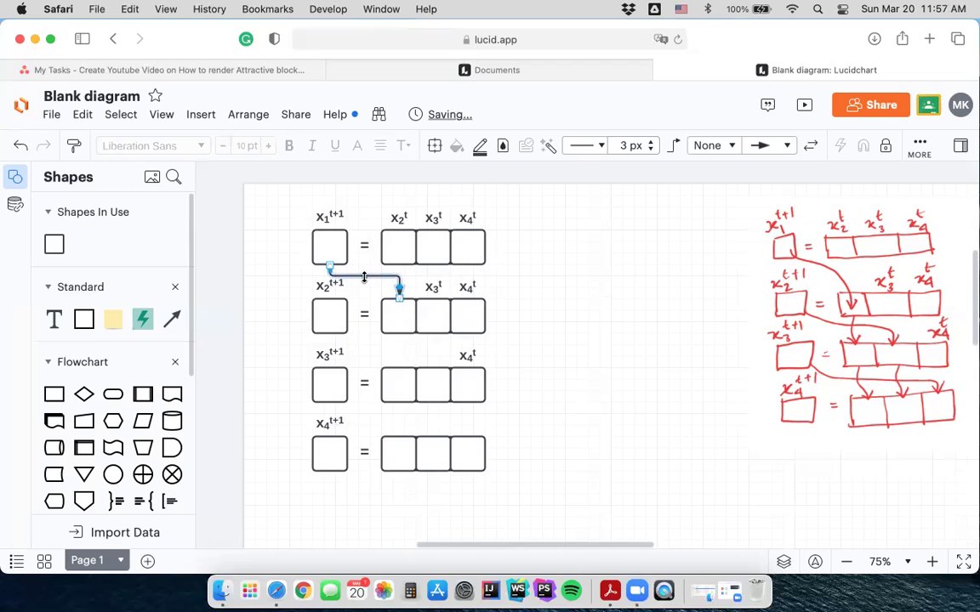
click(557, 293)
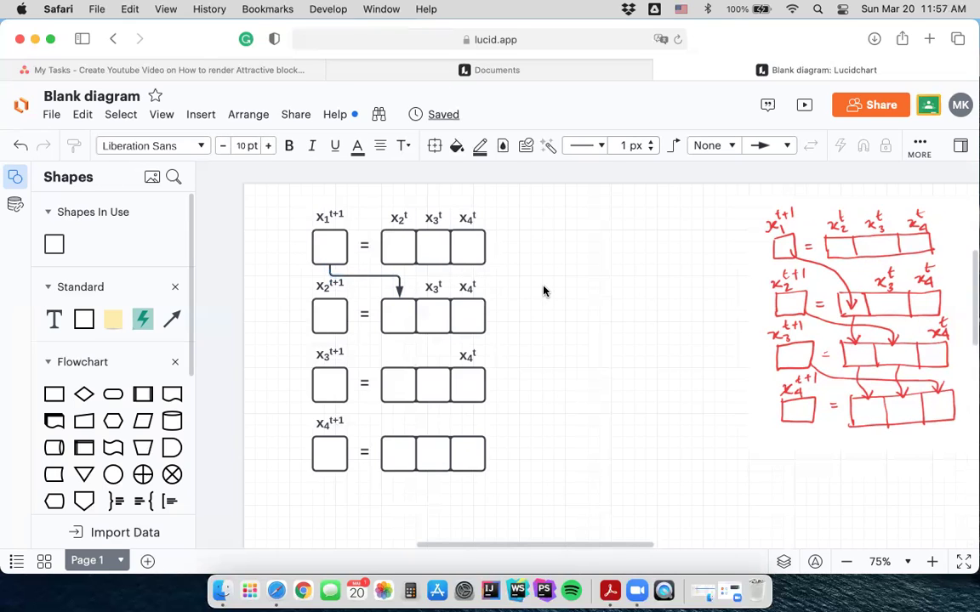
Try moving the arrow's horizontal segment closer to the first-row square, and restore its previous height
click(358, 274)
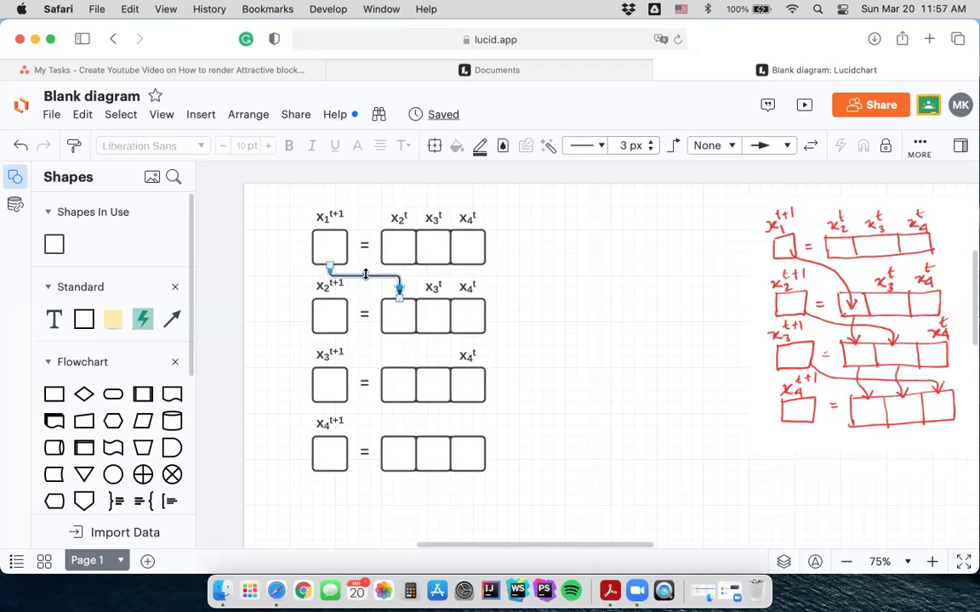
drag(365, 276, 366, 273)
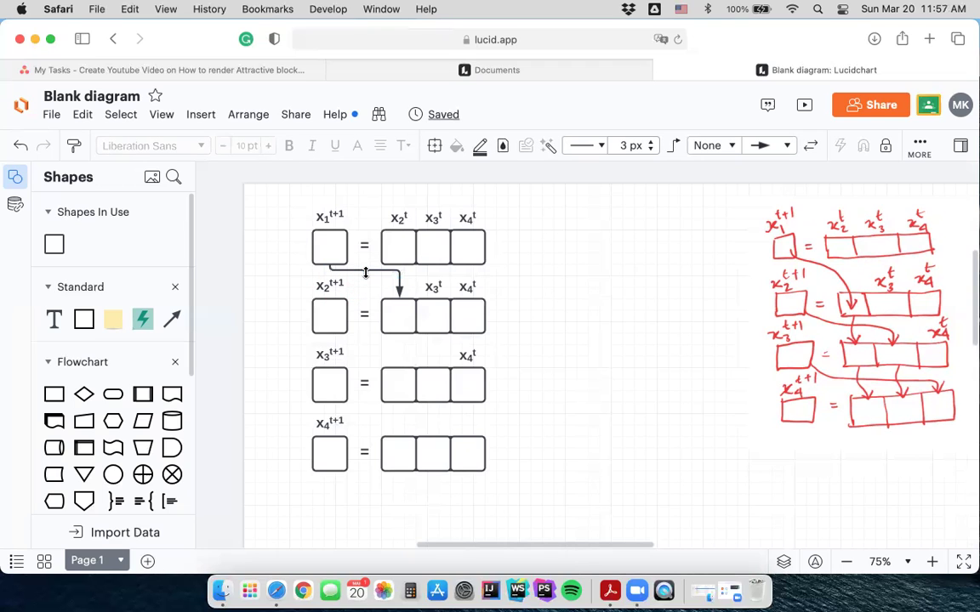
drag(366, 274, 366, 273)
drag(366, 274, 366, 274)
drag(365, 273, 366, 269)
click(542, 313)
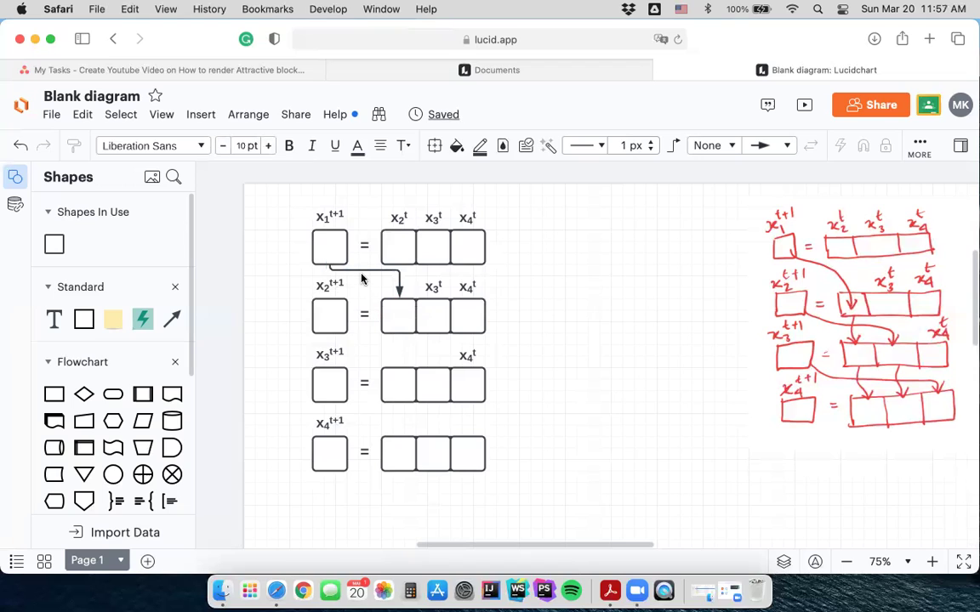
click(362, 271)
drag(363, 270, 364, 277)
click(539, 288)
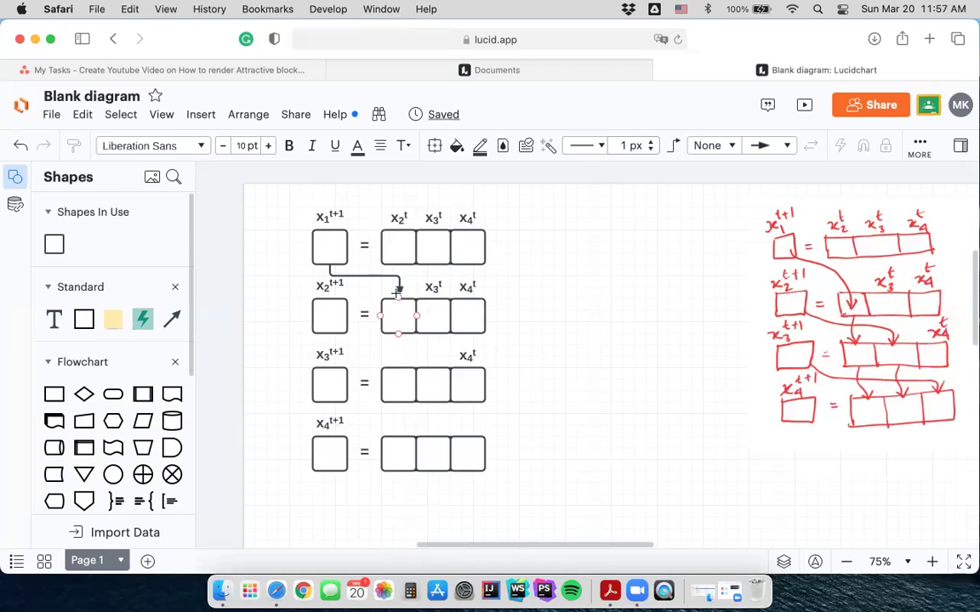
drag(398, 289, 400, 289)
key(super+z)
click(527, 300)
Connect the second-row square to the third row's middle cell with a 3 px arrow, its horizontal segment raised above the label
drag(330, 333, 433, 362)
click(650, 142)
click(651, 142)
drag(382, 350, 383, 345)
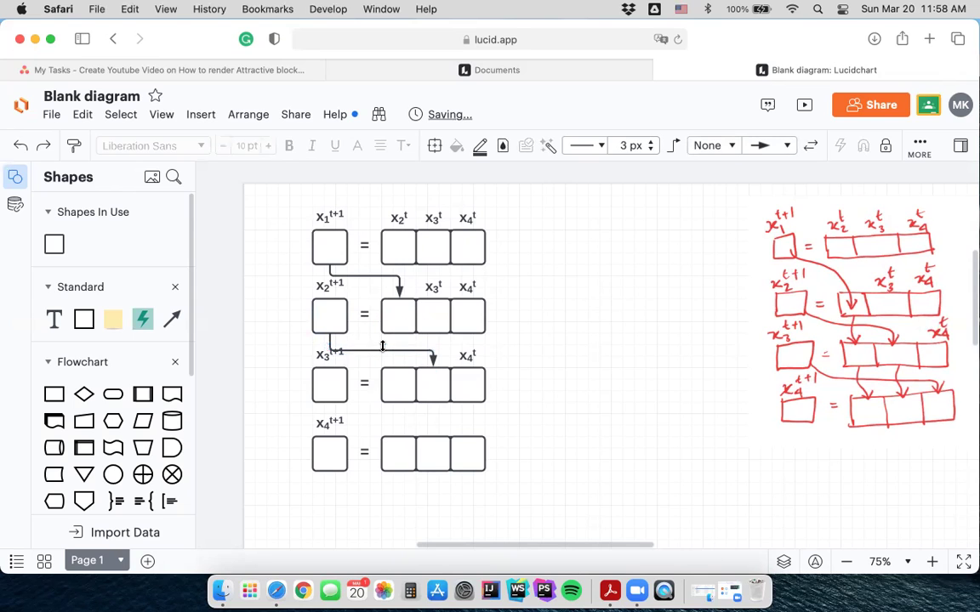
click(587, 349)
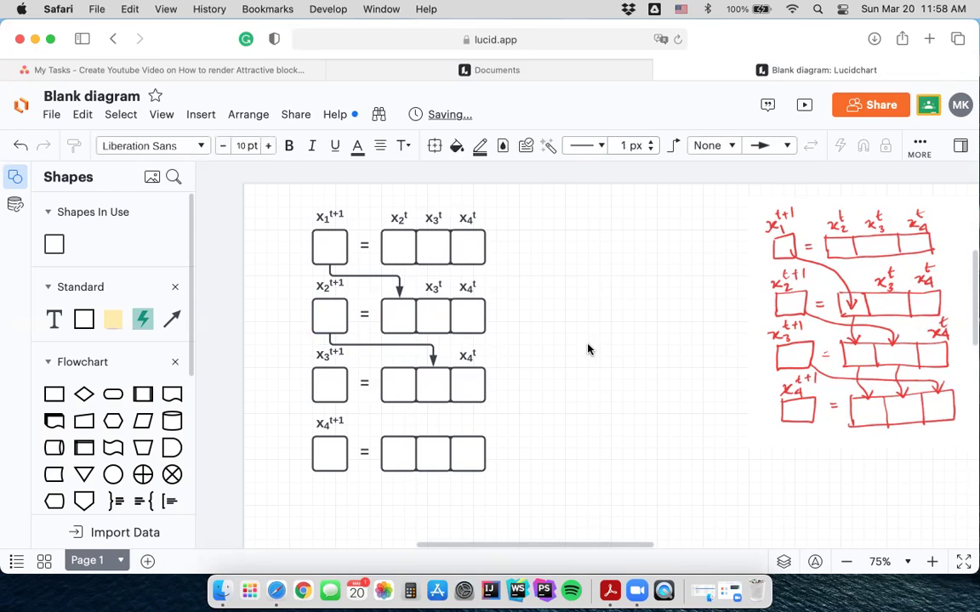
Connect the second row's first cell straight down to the third row's first cell with a 3 px arrow
click(398, 333)
drag(399, 349, 402, 369)
click(652, 143)
click(652, 143)
click(619, 387)
Connect the third-row square to the fourth row's last cell with a 3 px arrow, its horizontal segment raised above the label
scroll(618, 387, down, 2)
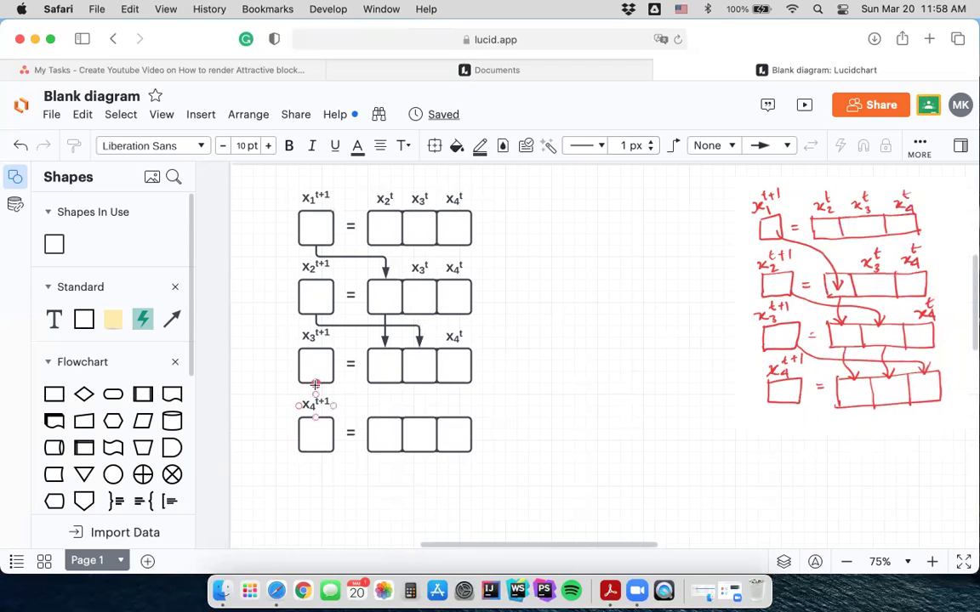
drag(316, 384, 453, 410)
click(652, 142)
click(652, 142)
drag(387, 401, 387, 394)
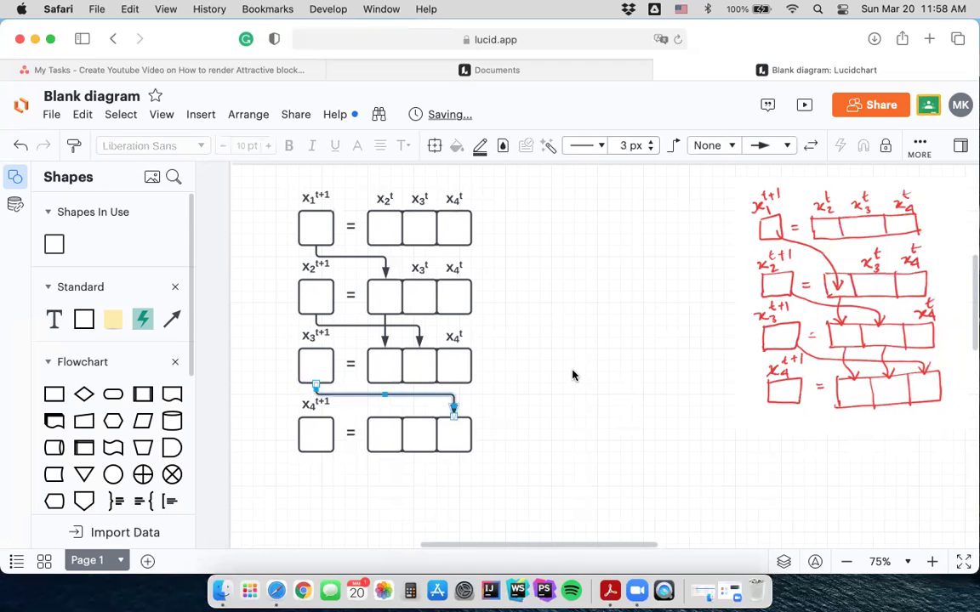
Draw straight 3 px arrows from the third row's first and middle cells down to the matching fourth-row cells
drag(385, 384, 385, 417)
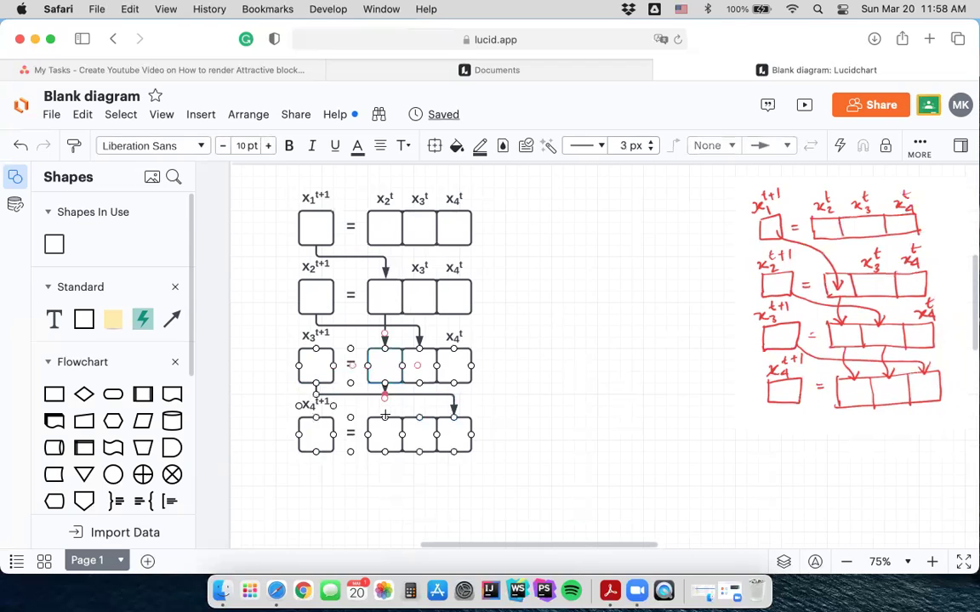
click(652, 143)
click(652, 143)
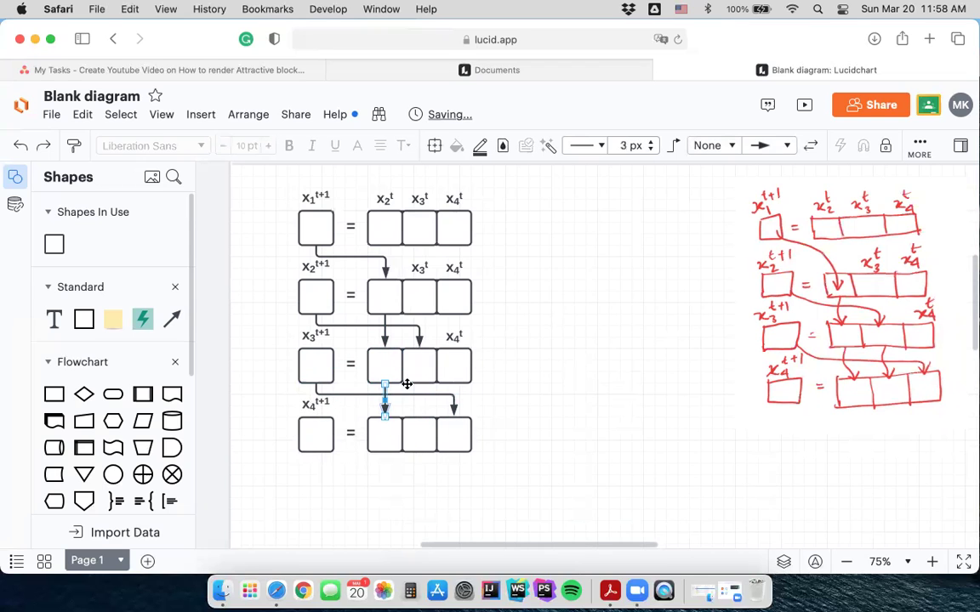
drag(419, 383, 418, 416)
click(652, 143)
click(651, 142)
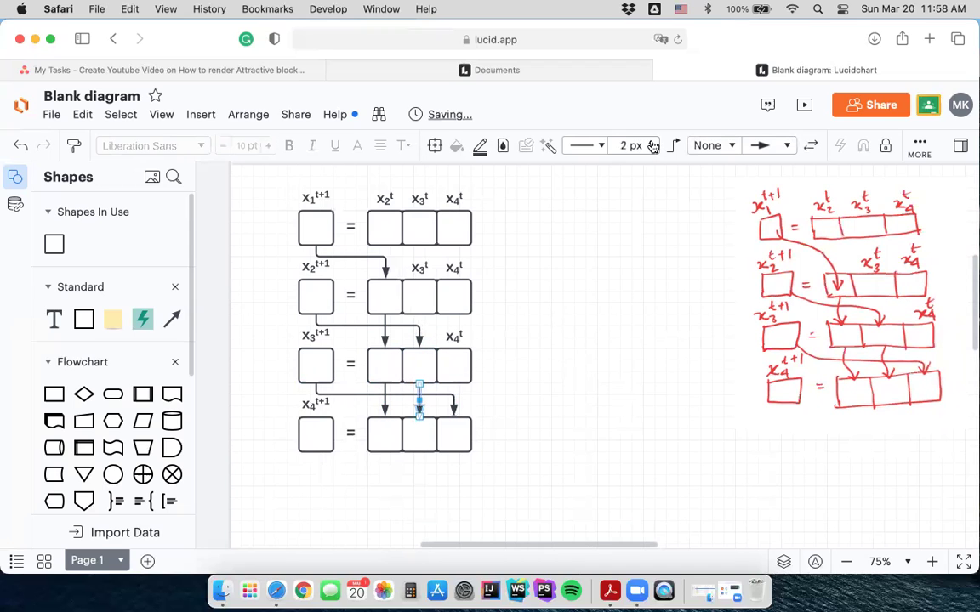
click(569, 415)
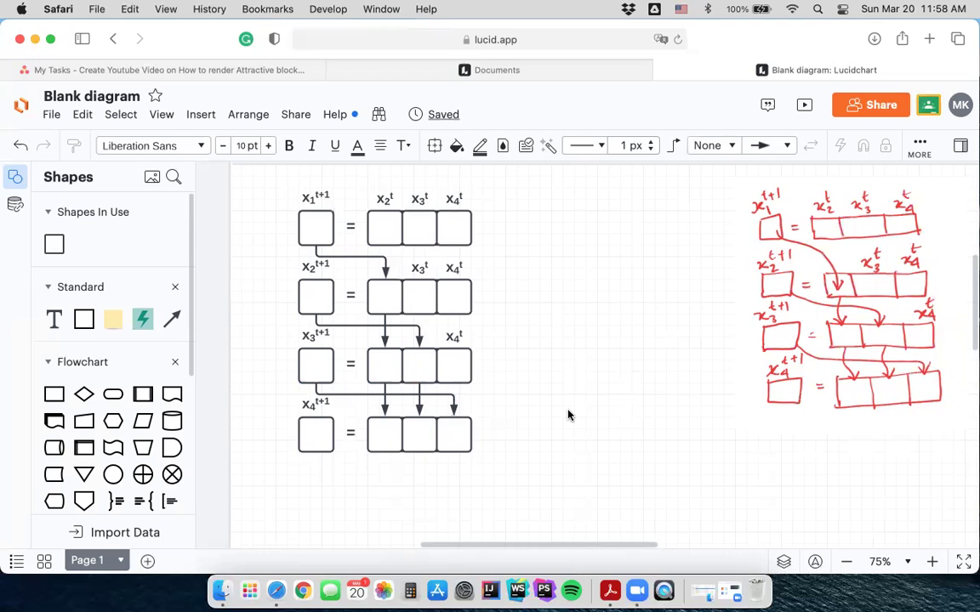
Delete the red hand-drawn reference sketch from the page
scroll(570, 415, up, 1)
scroll(569, 415, right, 1)
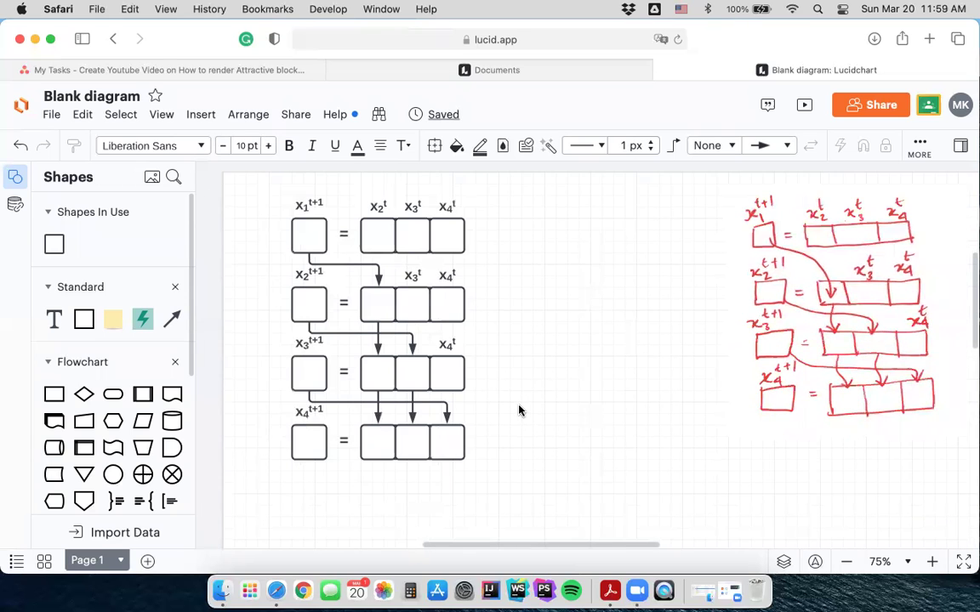
click(818, 353)
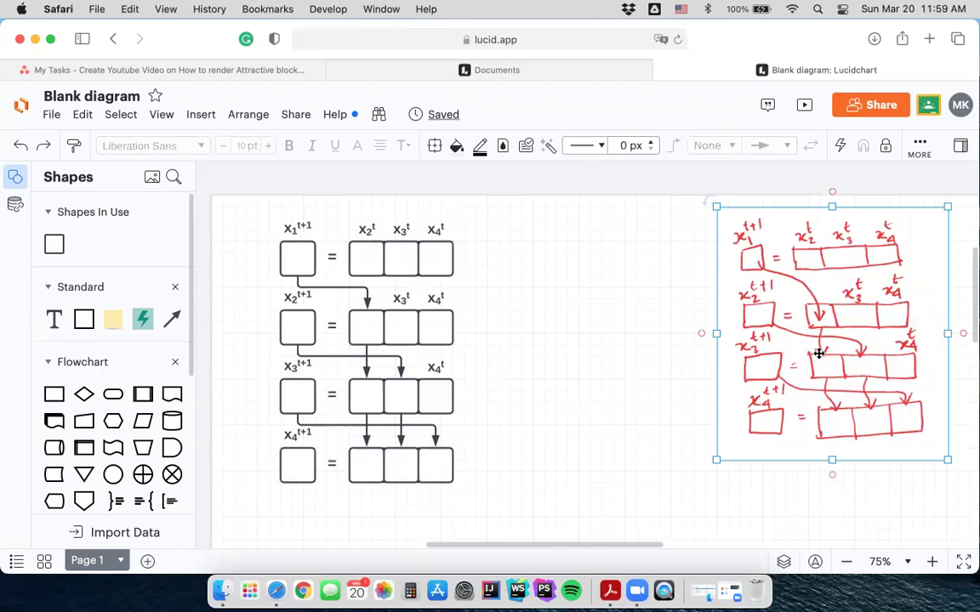
key(Delete)
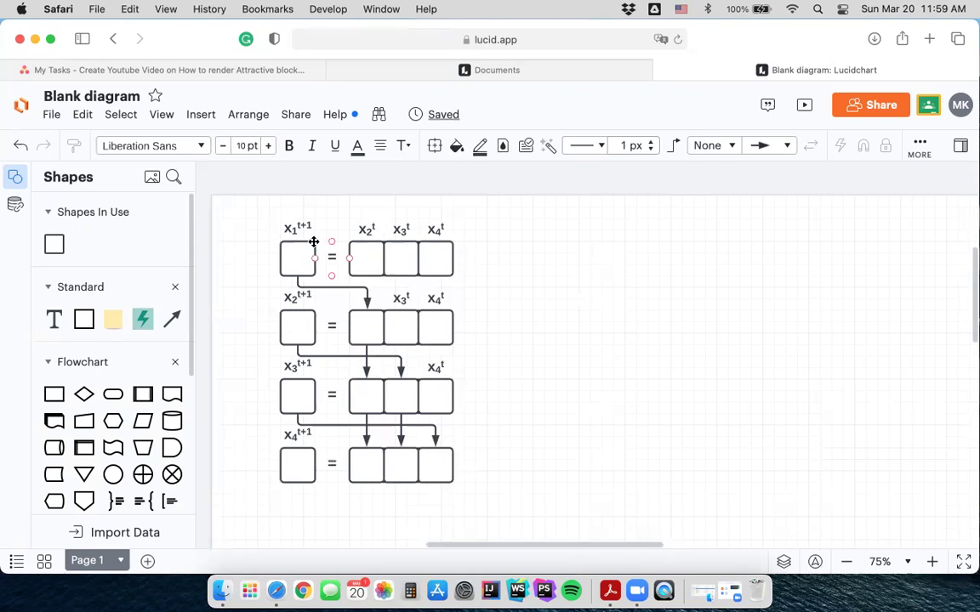
Start a PDF export of the diagram and compare the Full Canvas and Crop to content previews
click(52, 116)
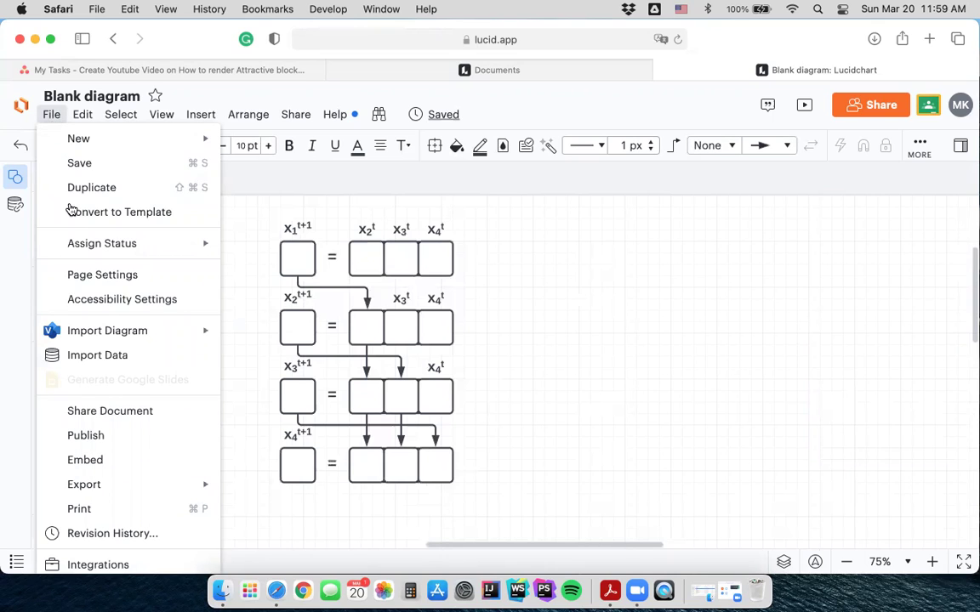
mouse_move(110, 489)
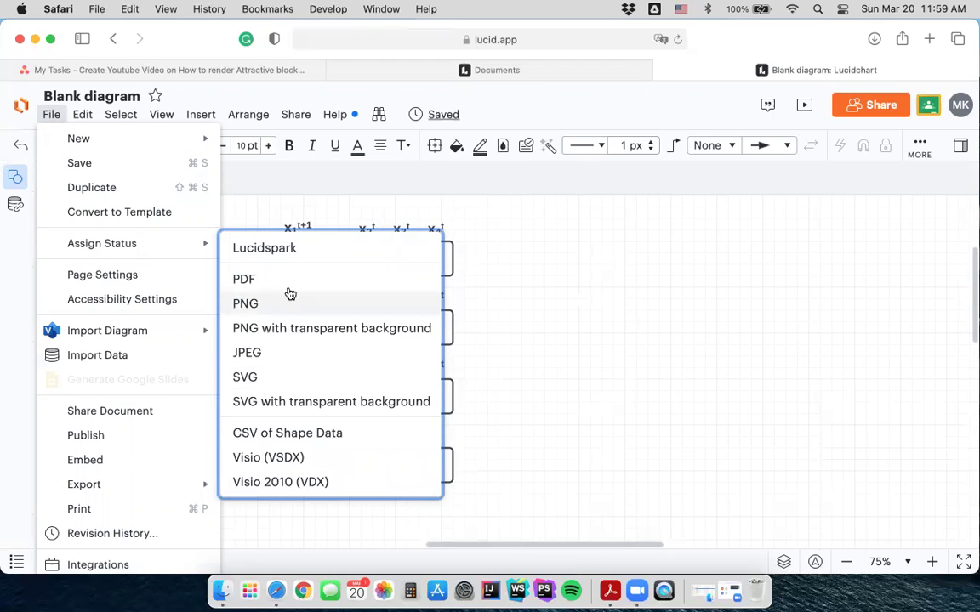
click(244, 279)
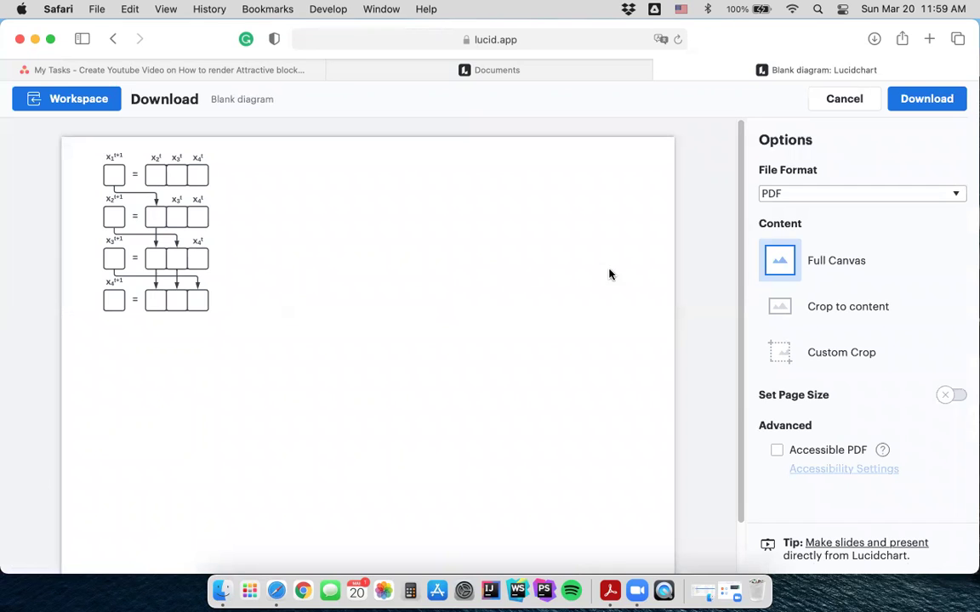
click(817, 319)
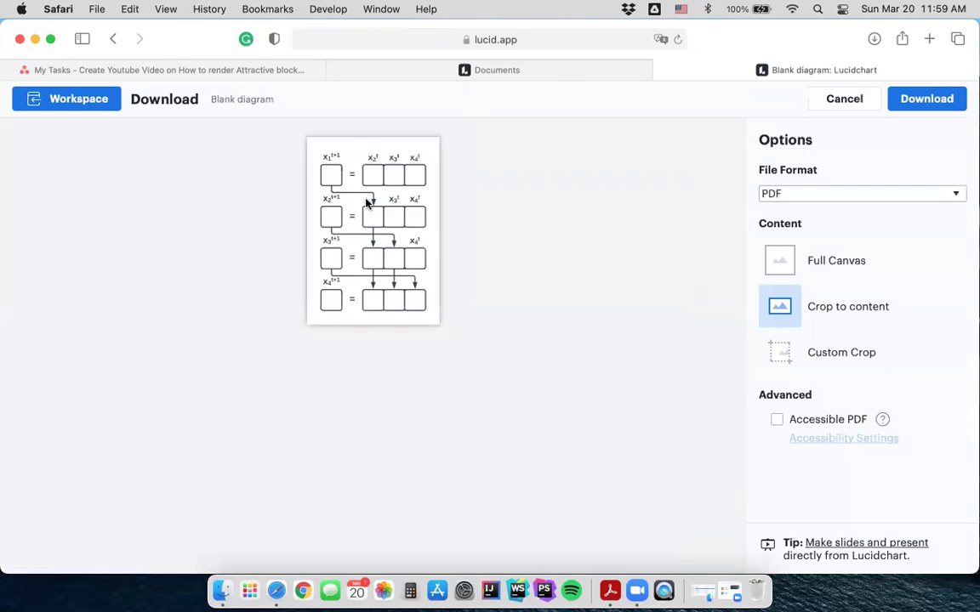
click(788, 265)
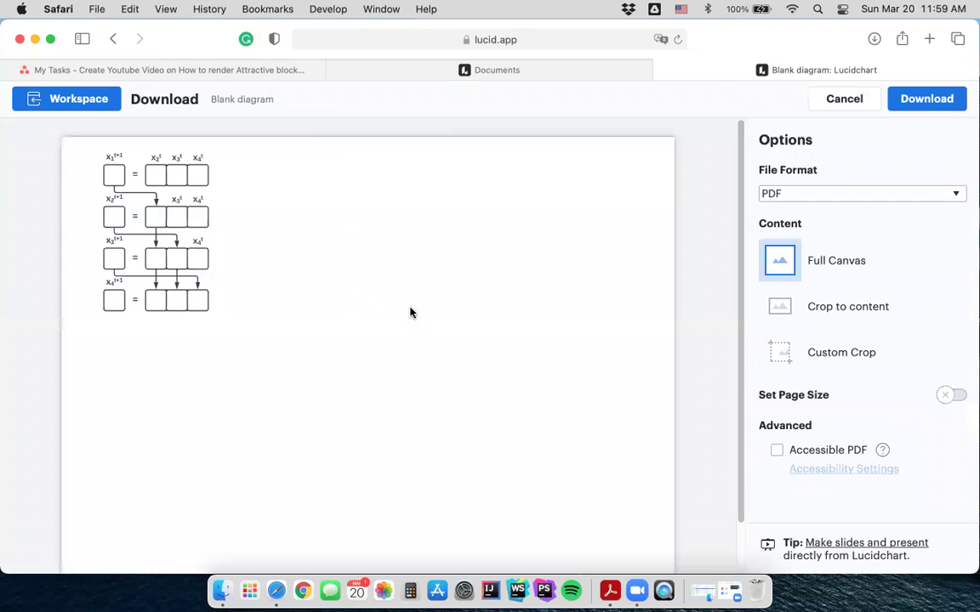
click(852, 323)
Apply a custom crop with all four edges pulled in tightly around the diagram, and download it as a PDF
click(844, 352)
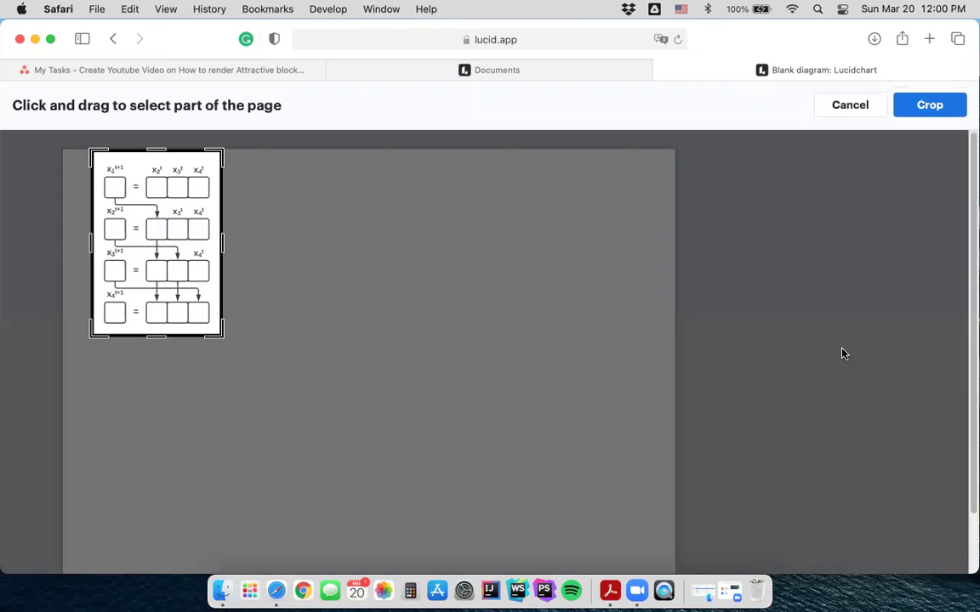
drag(222, 243, 212, 242)
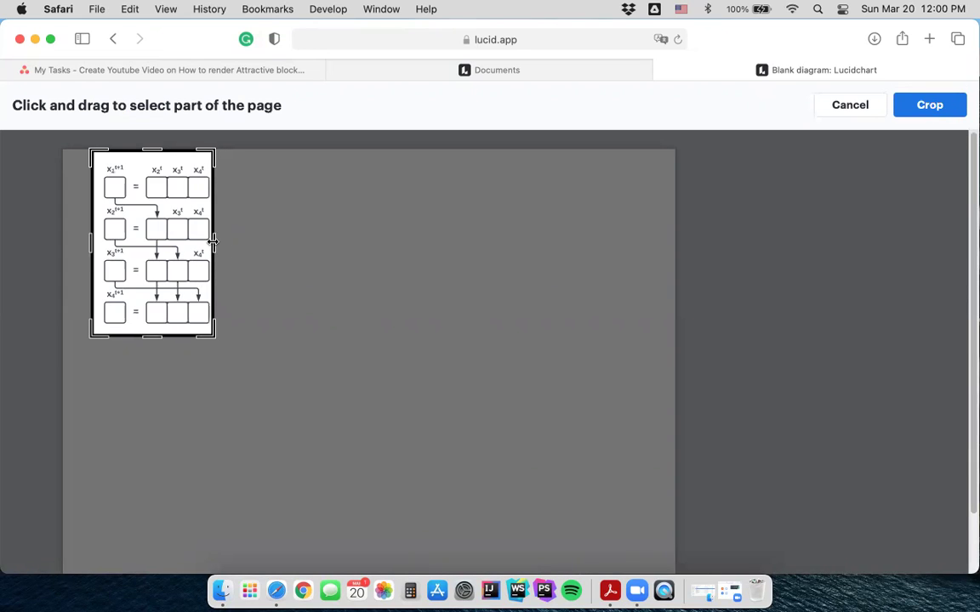
drag(154, 333, 155, 327)
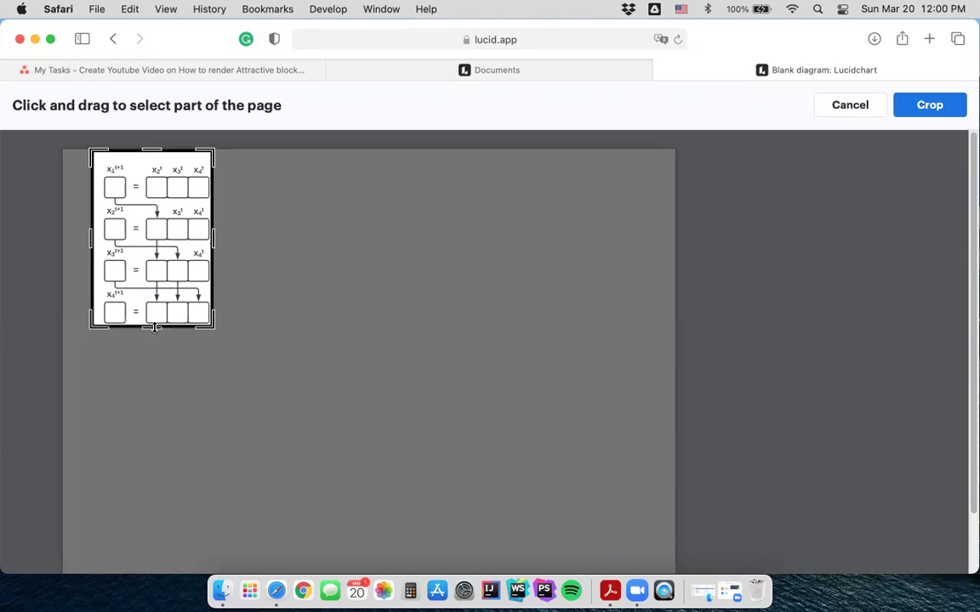
drag(89, 215, 100, 236)
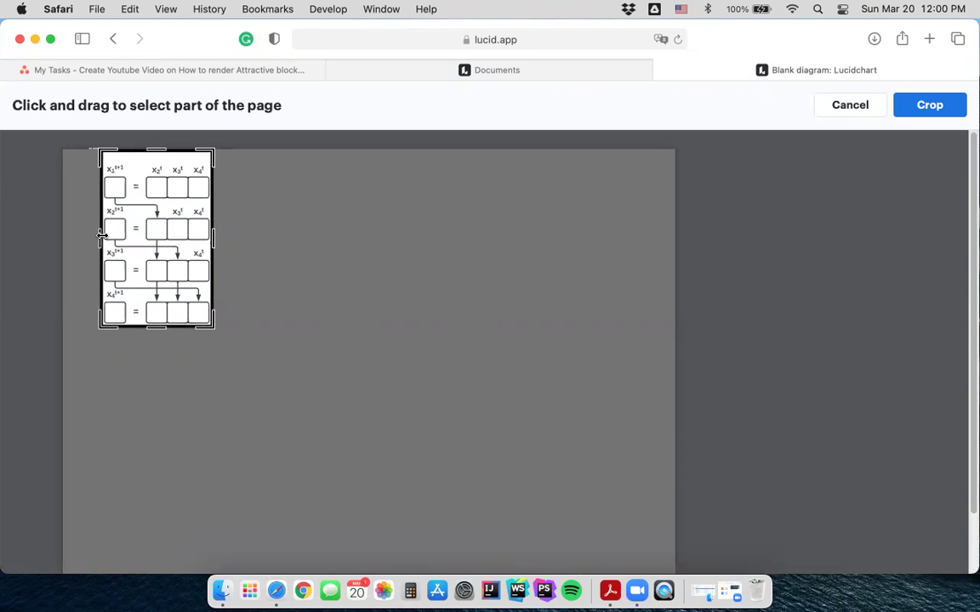
drag(155, 150, 155, 161)
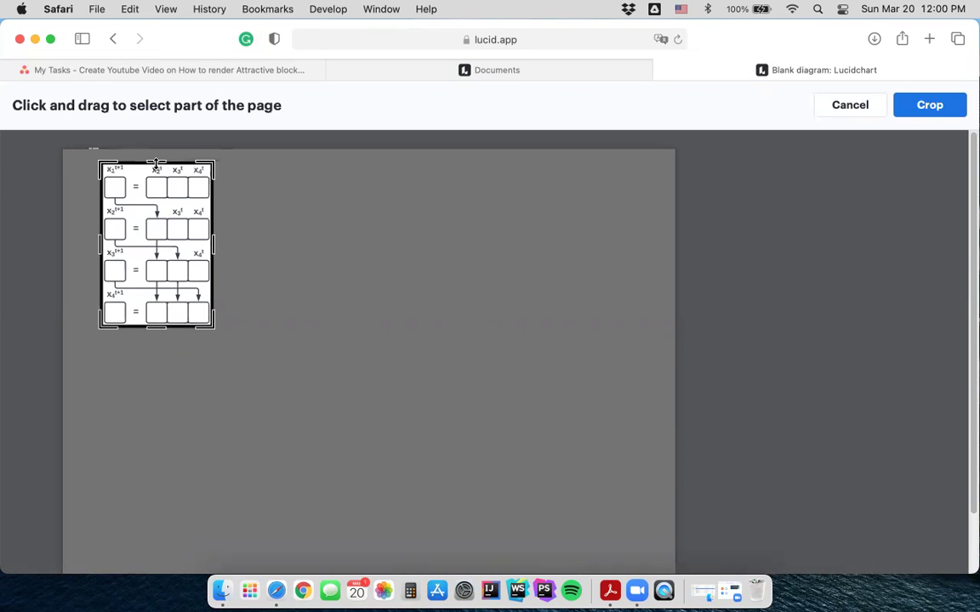
click(934, 105)
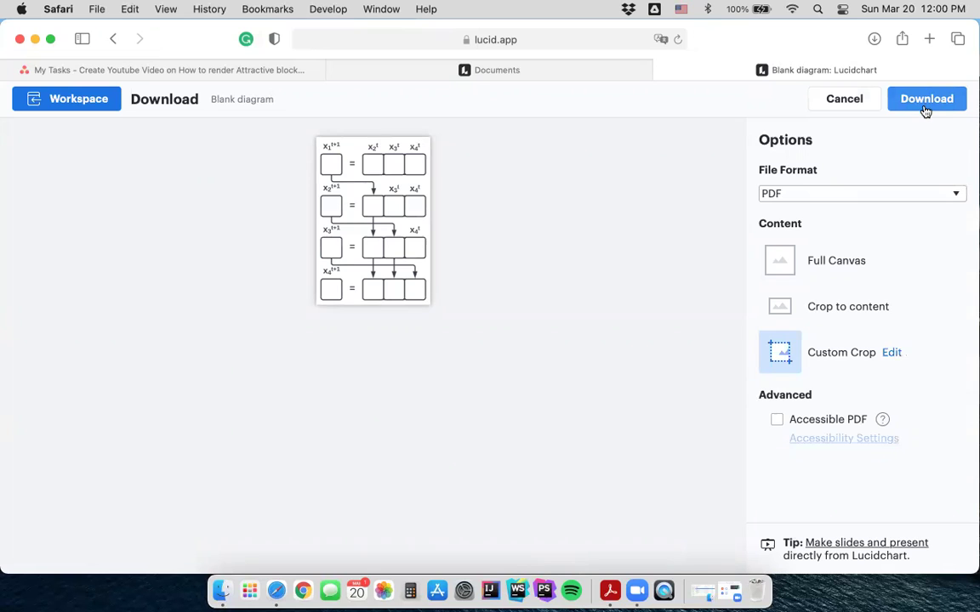
click(925, 101)
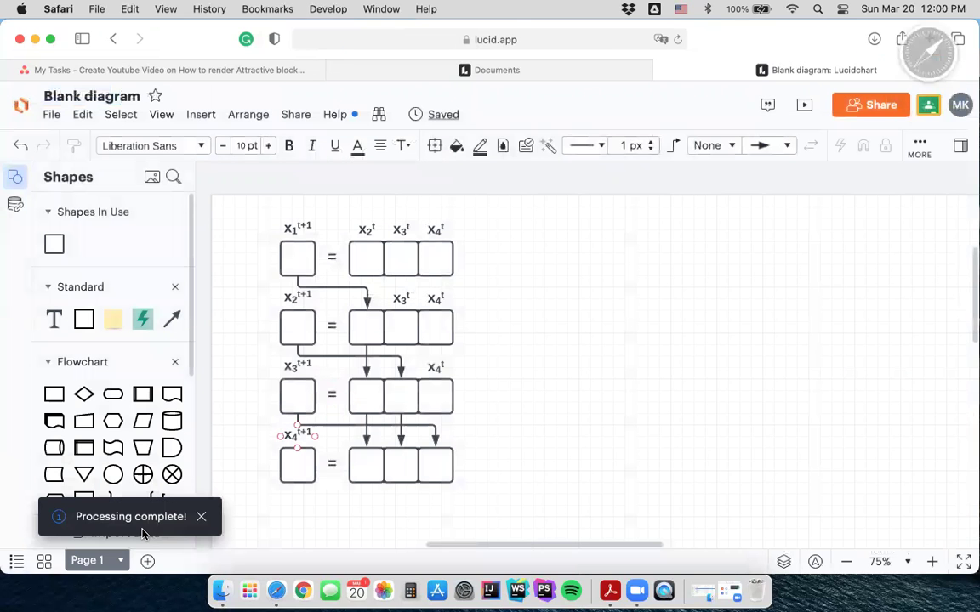
Open the downloaded Blank diagram.pdf in Acrobat Reader and view the whole page at 100% zoom
click(874, 39)
double_click(805, 109)
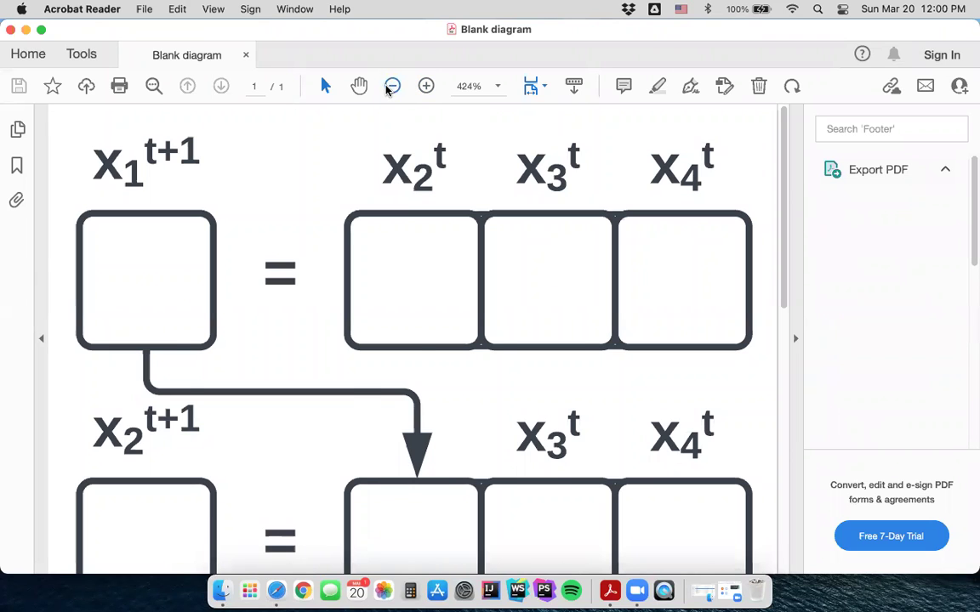
click(391, 86)
click(391, 86)
click(392, 85)
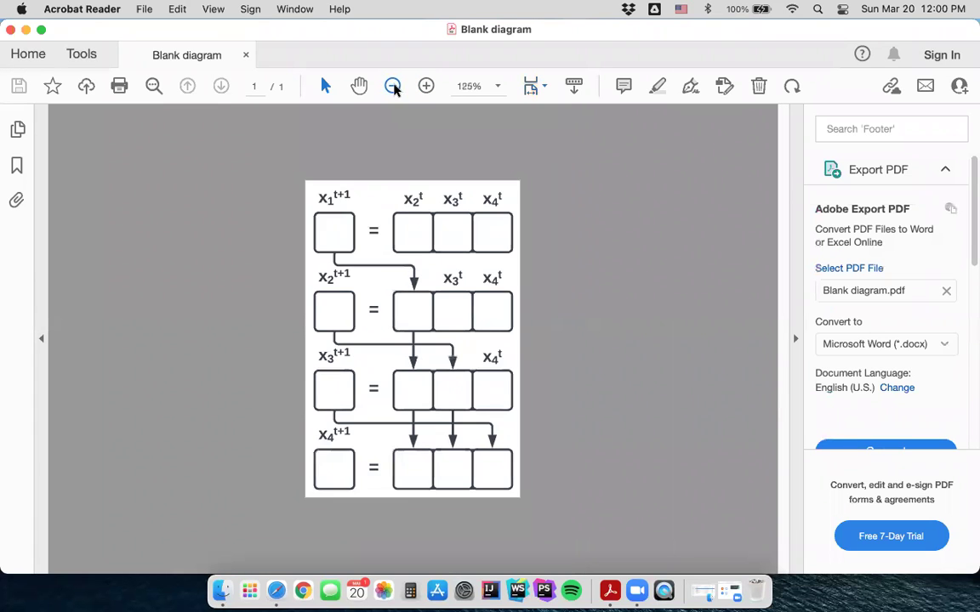
click(392, 86)
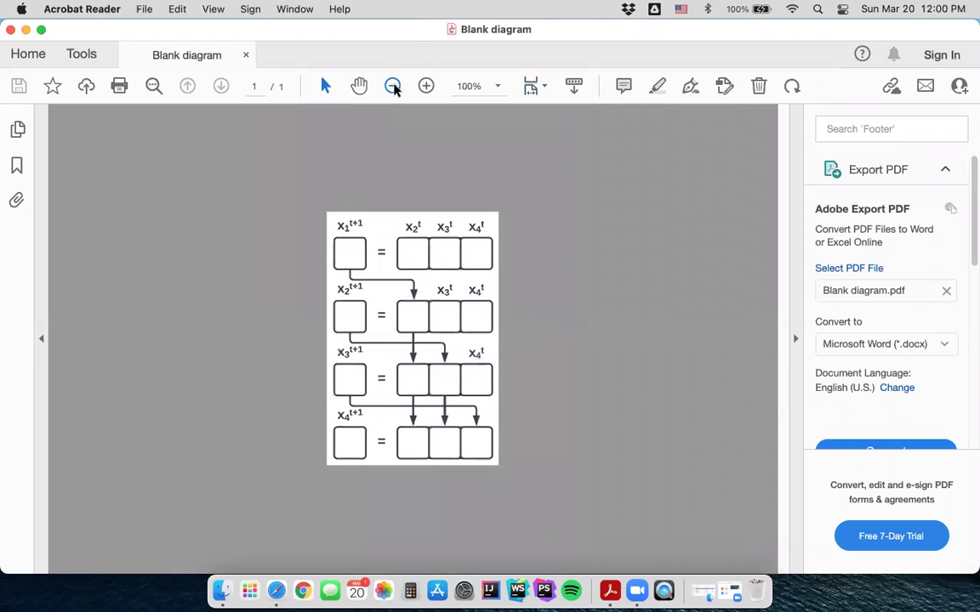
Switch back to Safari and save the Lucidchart document under the name Diagram1
click(279, 591)
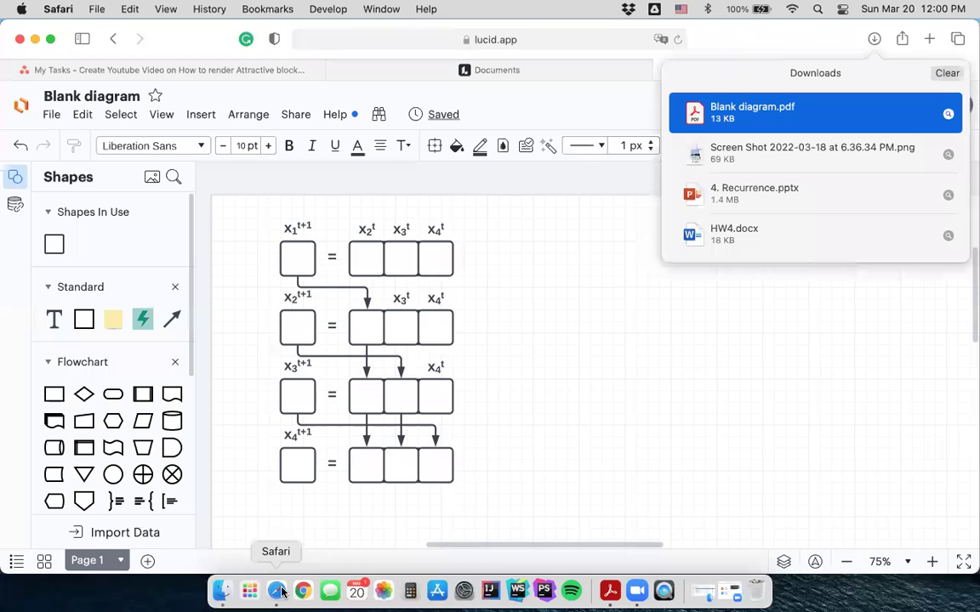
click(52, 114)
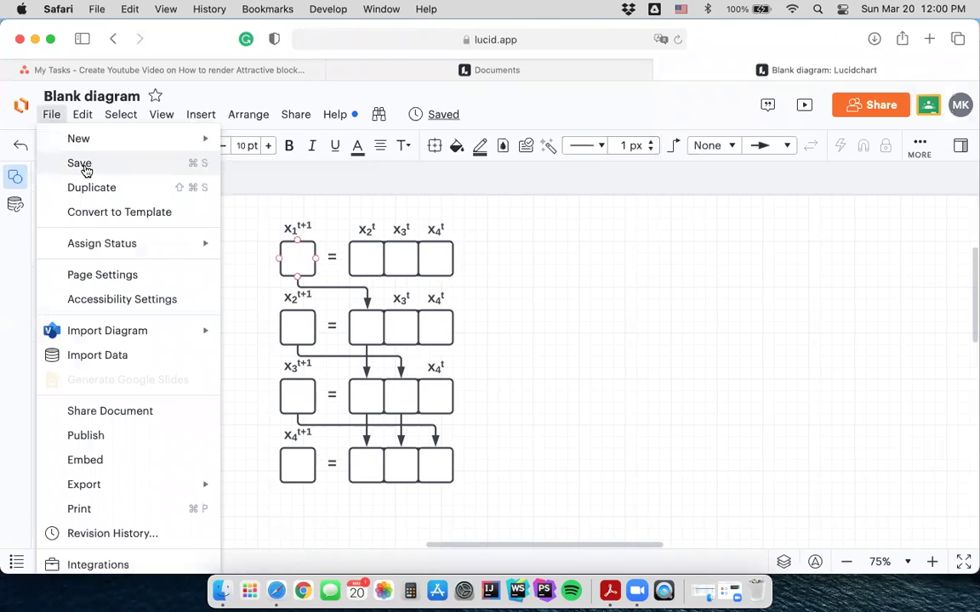
click(84, 166)
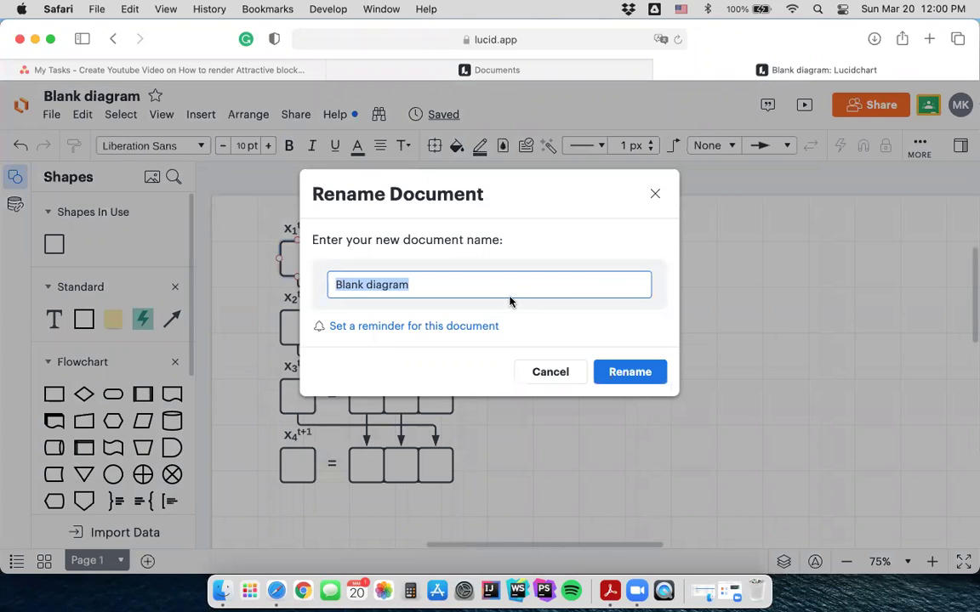
text(Sc)
key(BackSpace)
text(Diagram1)
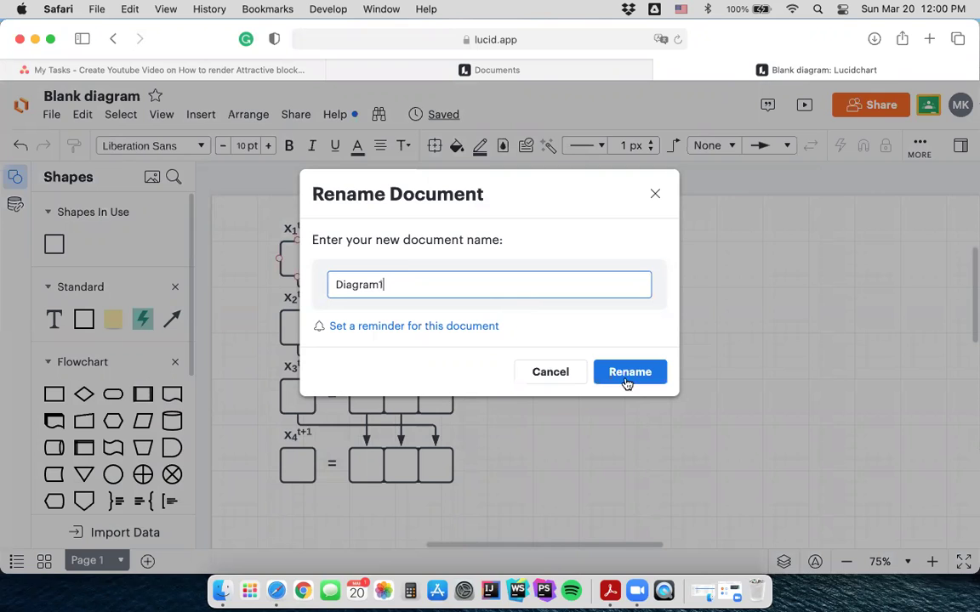
click(627, 378)
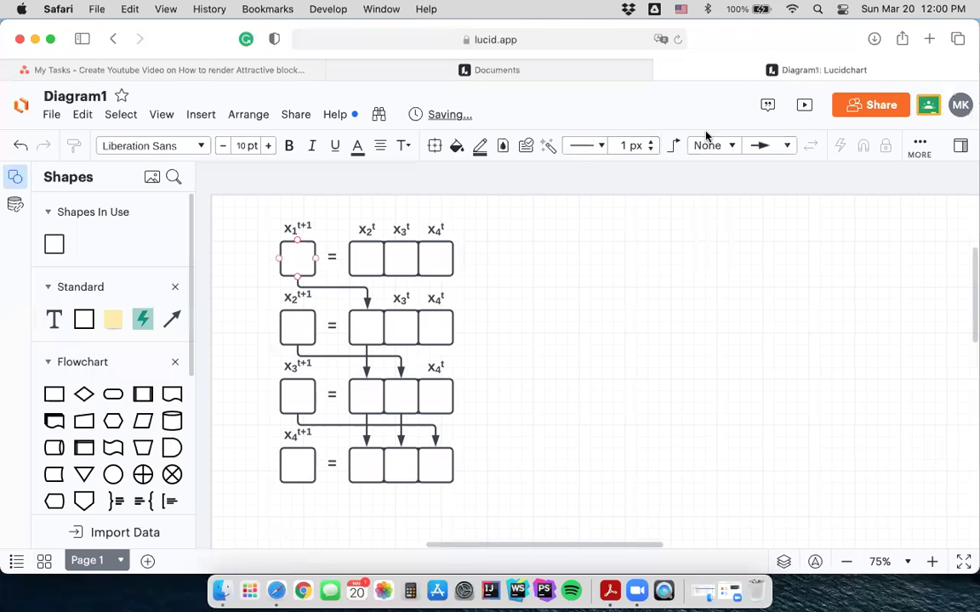
Go to the My Documents overview and reopen the saved Diagram1 from there to check it
click(23, 110)
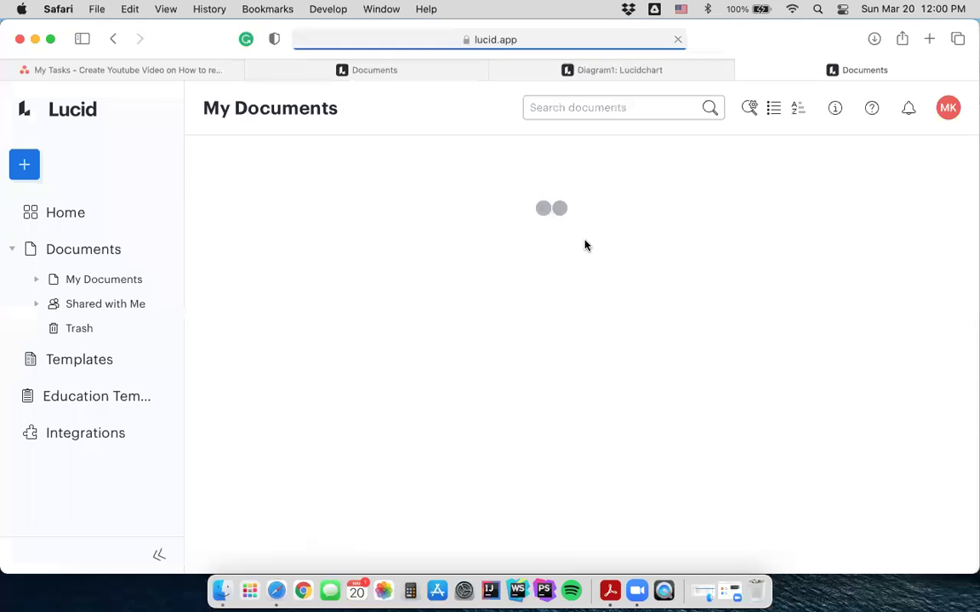
mouse_move(287, 271)
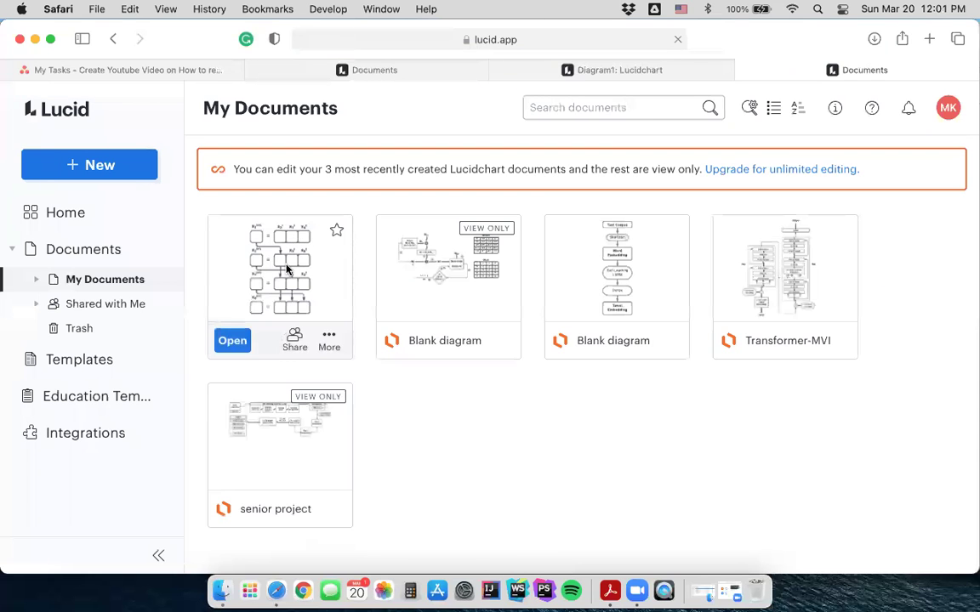
click(287, 271)
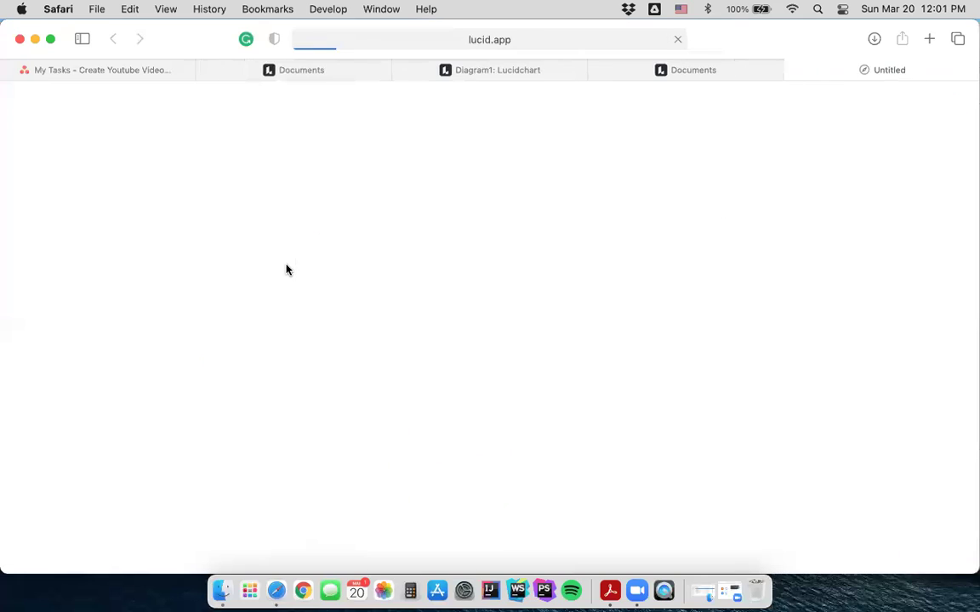
click(702, 72)
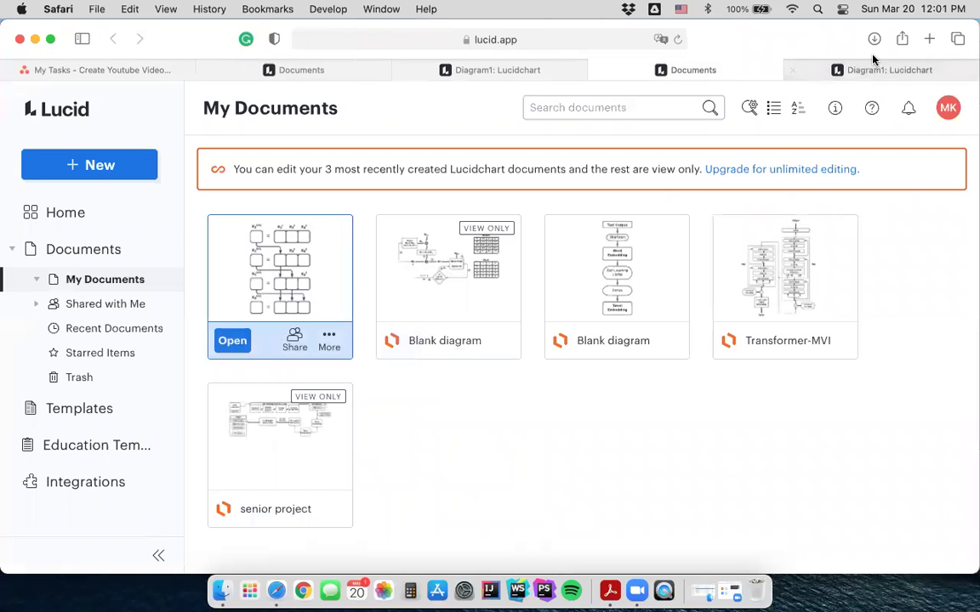
click(857, 67)
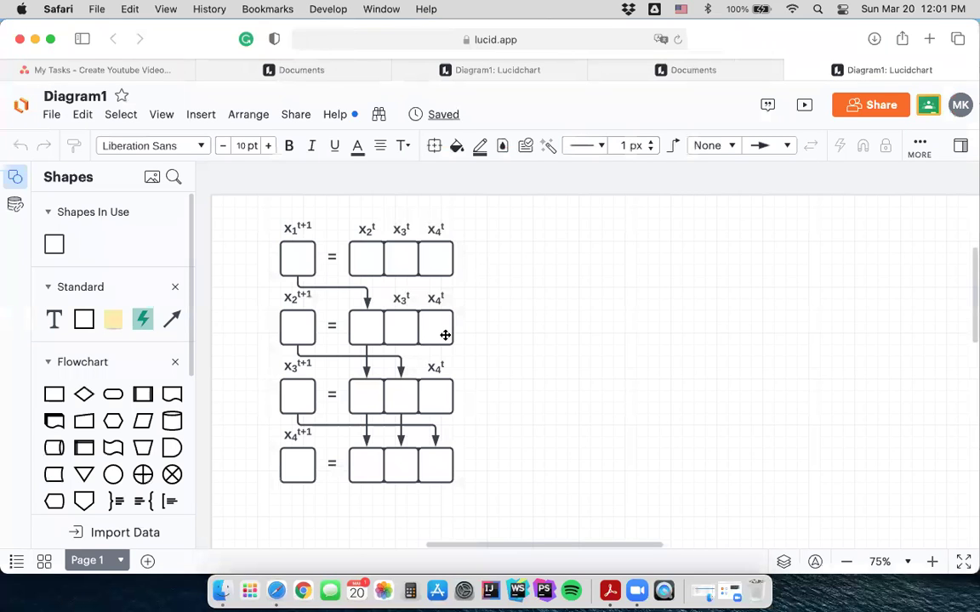
scroll(697, 330, up, 2)
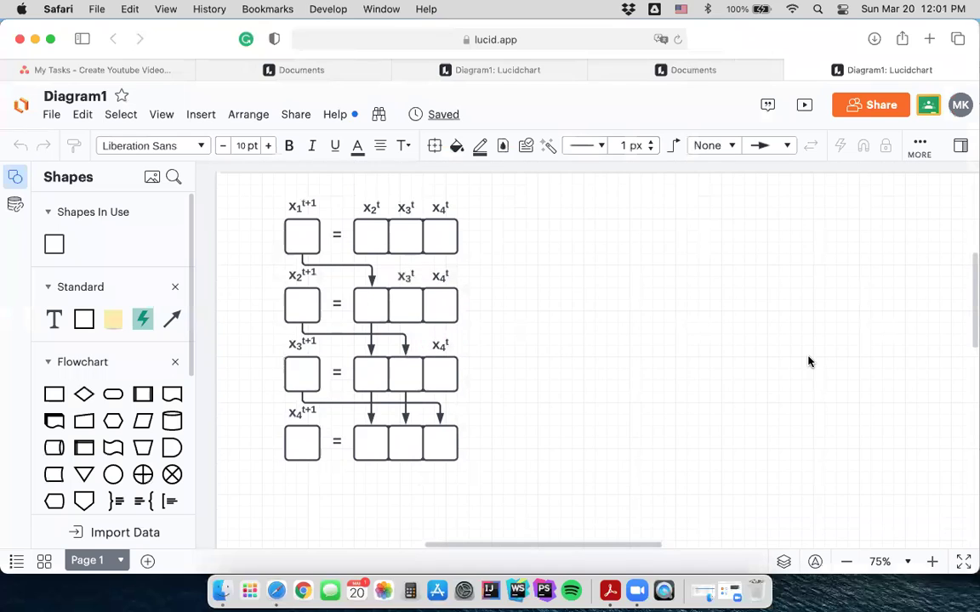